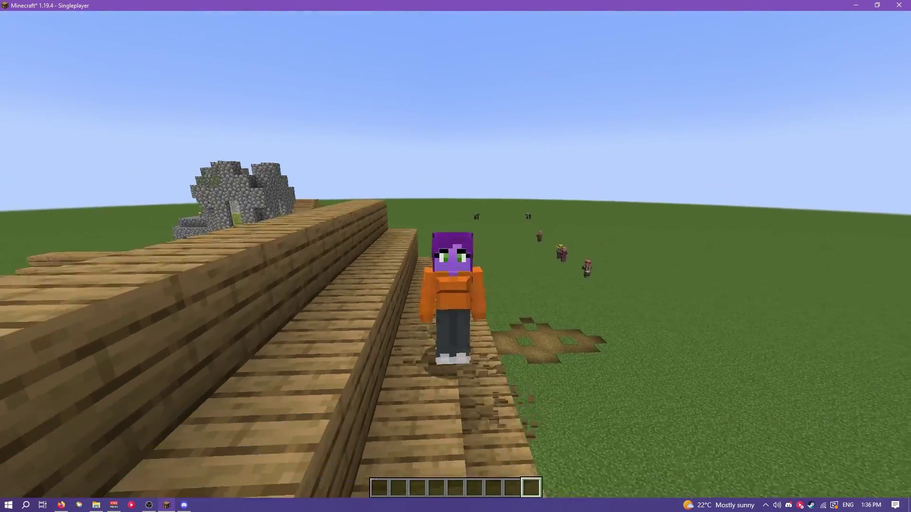
key("w")
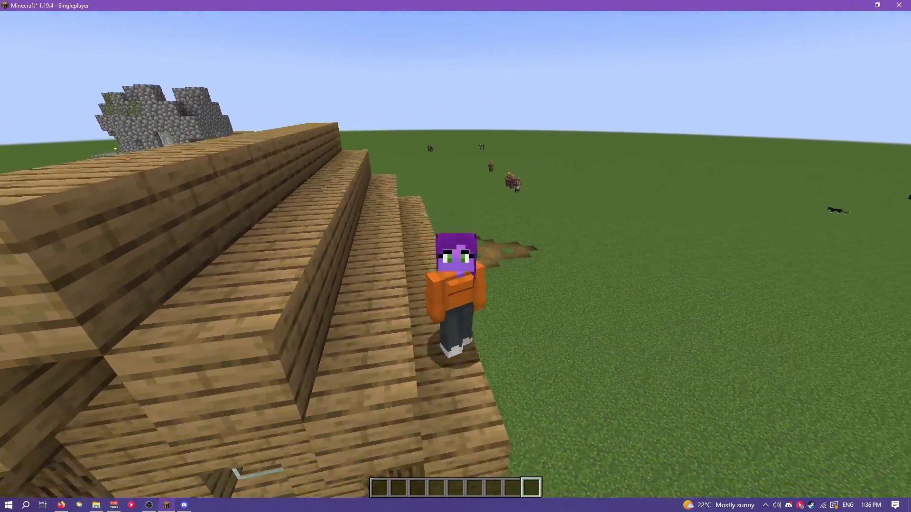
key("w")
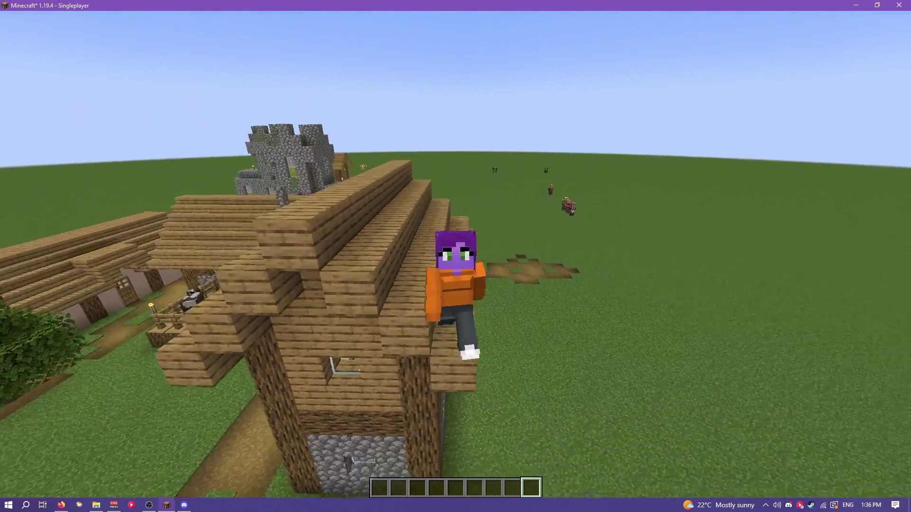
key("w")
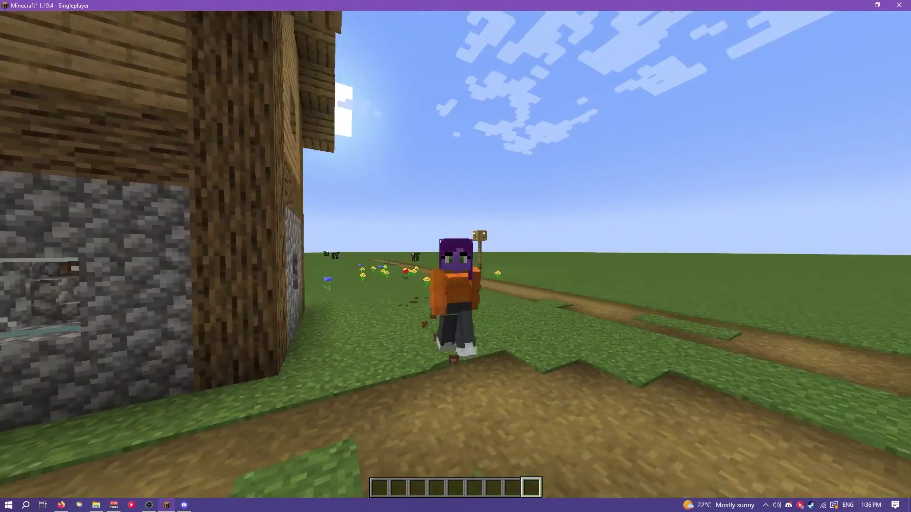
key("w")
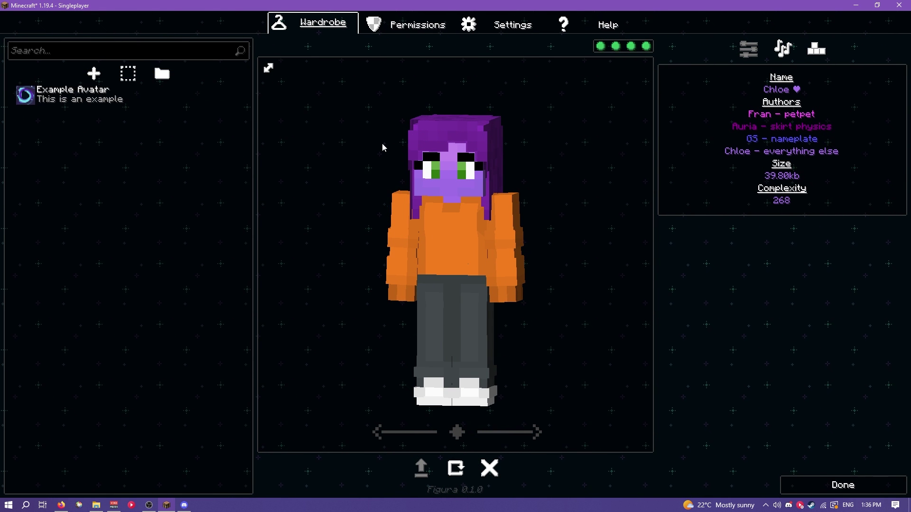
Open Figura's avatars folder from the wardrobe and move the folder window toward the middle of the display
left_click_drag(401, 300, 347, 300)
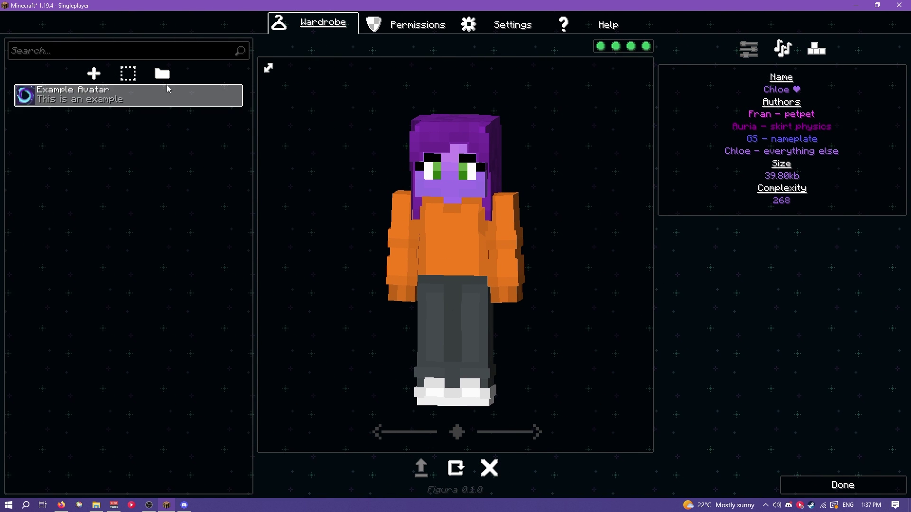
left_click(158, 72)
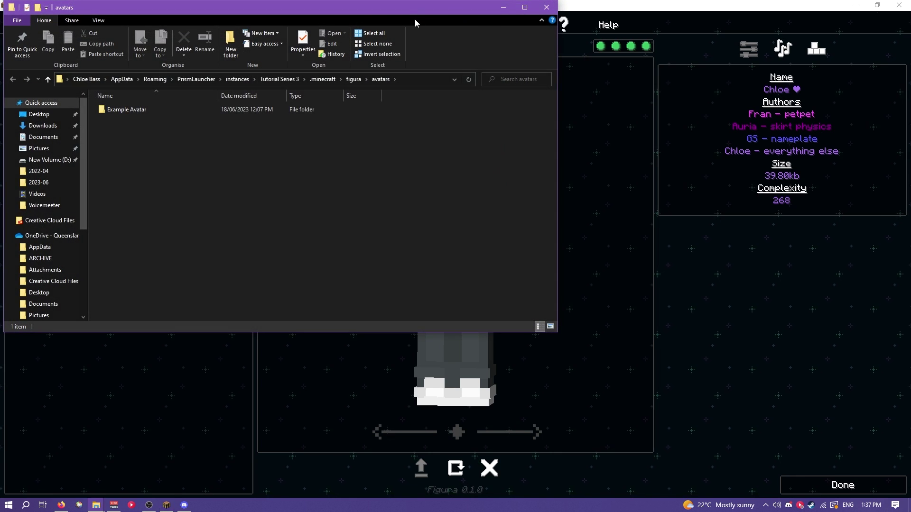
left_click_drag(415, 18, 593, 103)
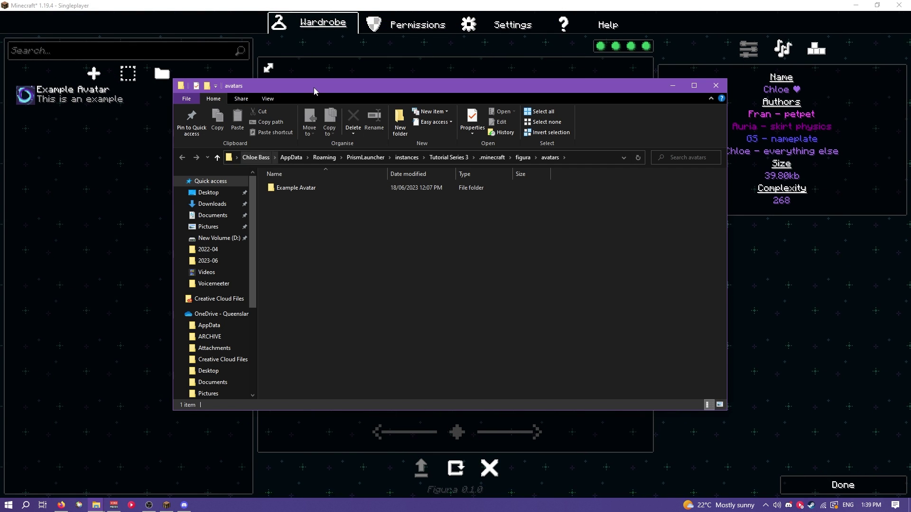
left_click_drag(314, 88, 335, 95)
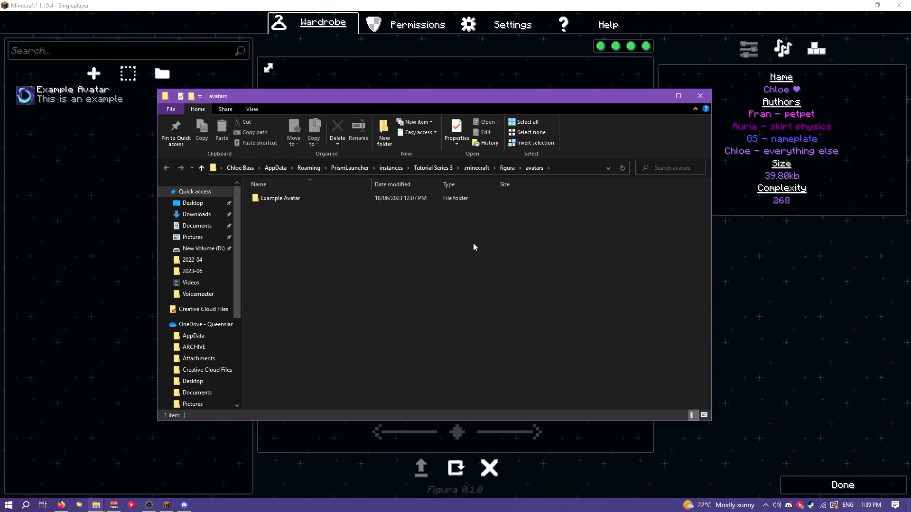
Switch to Blockbench and start creating a new Minecraft Skin project
key("super")
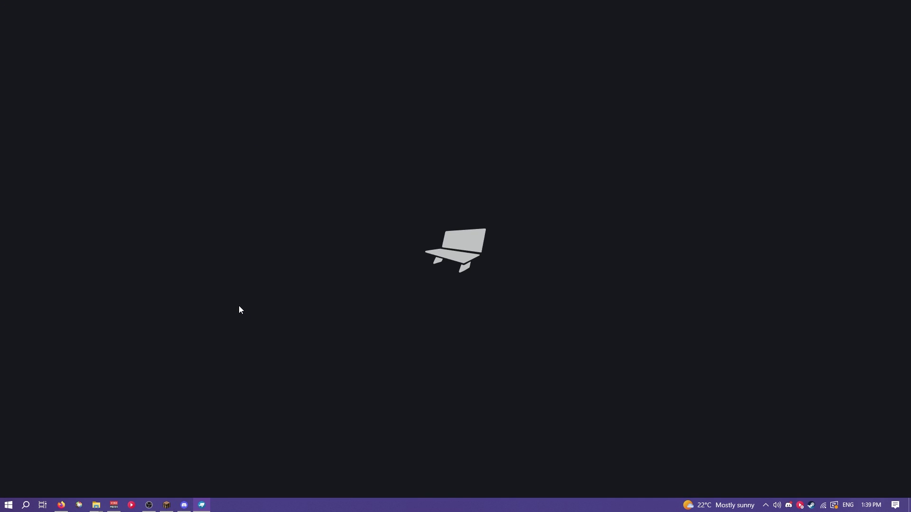
scroll(273, 357, "down", 1)
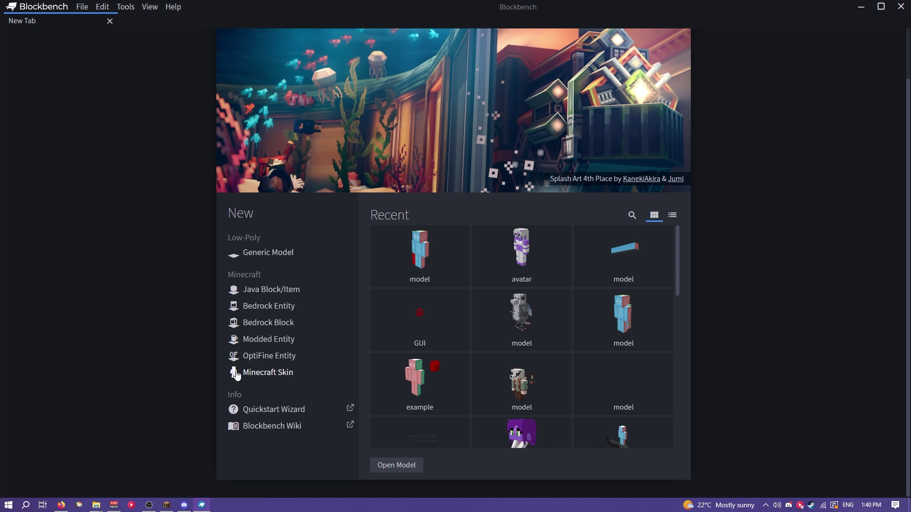
left_click(273, 378)
left_click(512, 460)
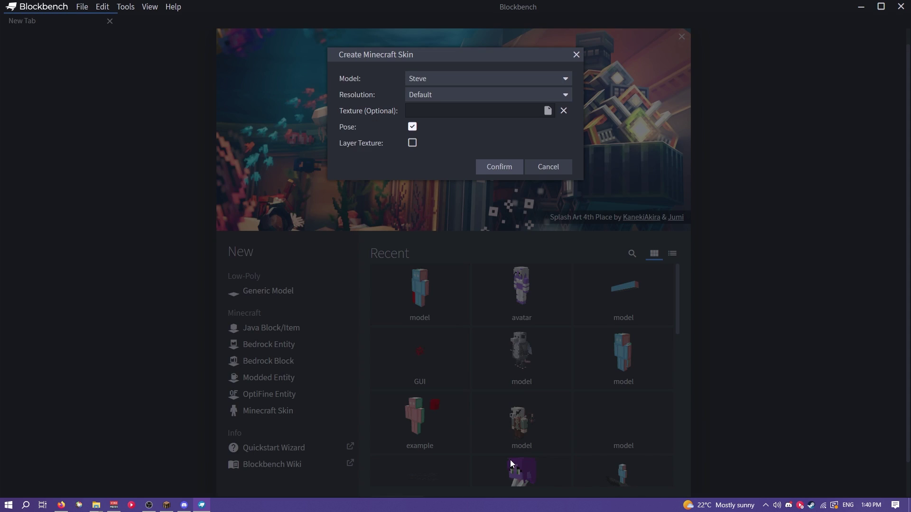
Look through the available skin models and the resolution setting for the new Minecraft skin
left_click(427, 78)
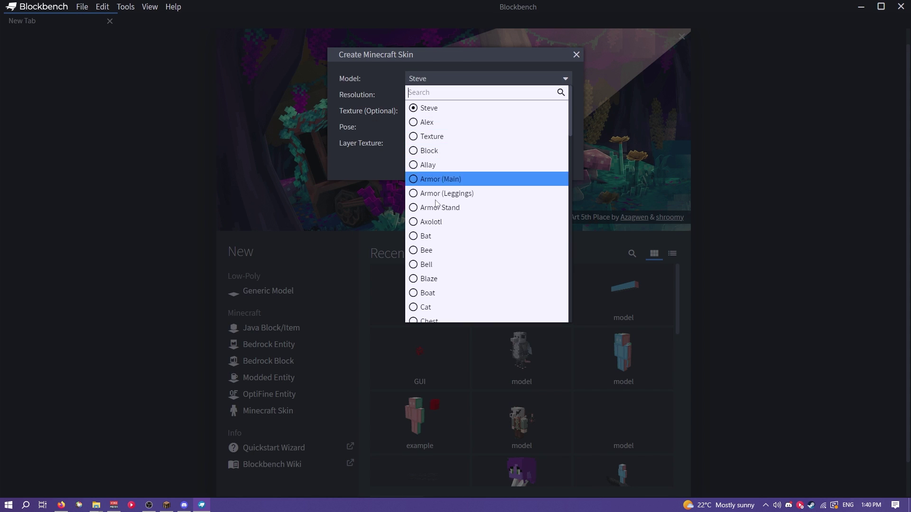
scroll(463, 280, "down", 15)
scroll(464, 296, "down", 6)
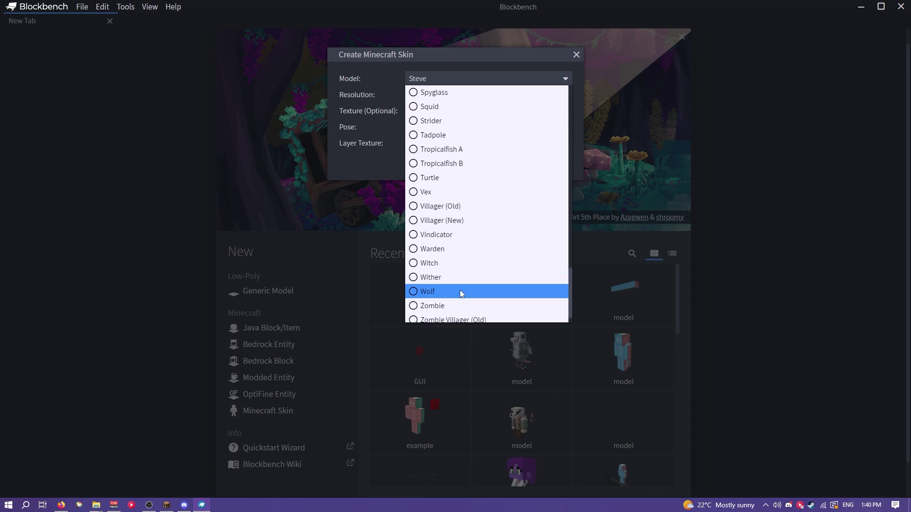
scroll(467, 315, "up", 8)
scroll(458, 310, "up", 10)
left_click(431, 105)
left_click(431, 98)
left_click(424, 98)
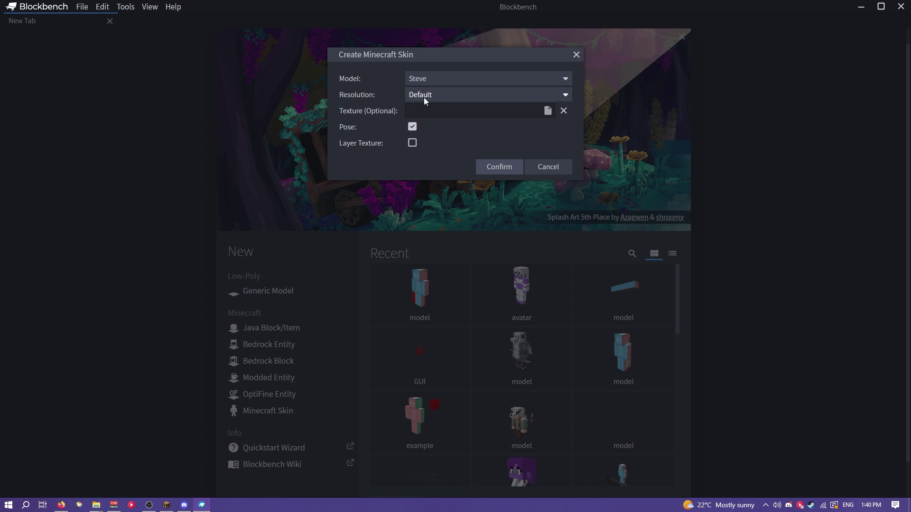
Create a Steve skin at default resolution with Pose enabled, and close the project after inspecting the model
left_click(412, 127)
left_click(412, 126)
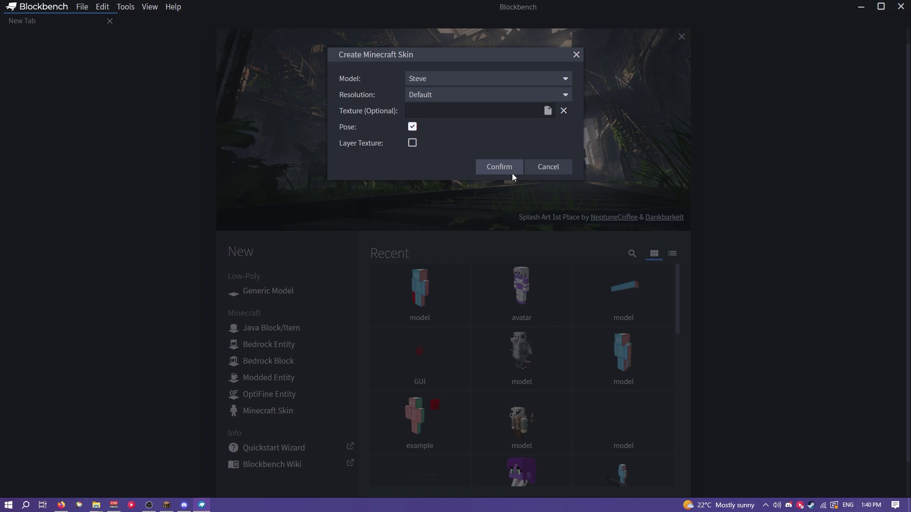
left_click(499, 167)
left_click_drag(542, 355, 604, 340)
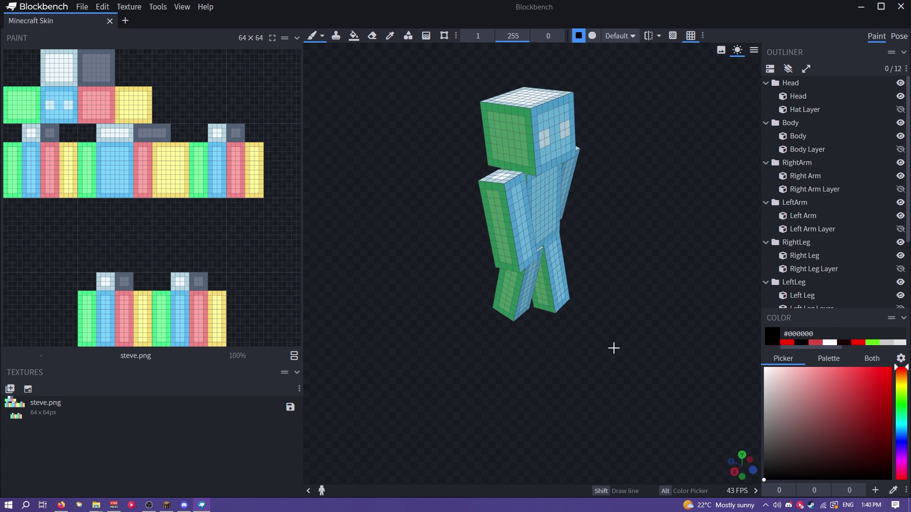
right_click_drag(604, 340, 571, 398)
scroll(577, 411, "up", 4)
left_click_drag(586, 429, 520, 413)
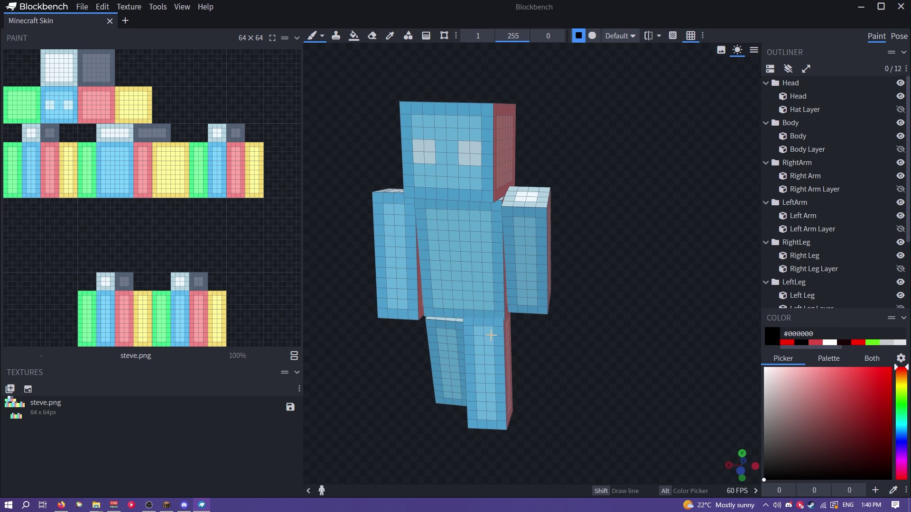
left_click_drag(623, 311, 600, 316)
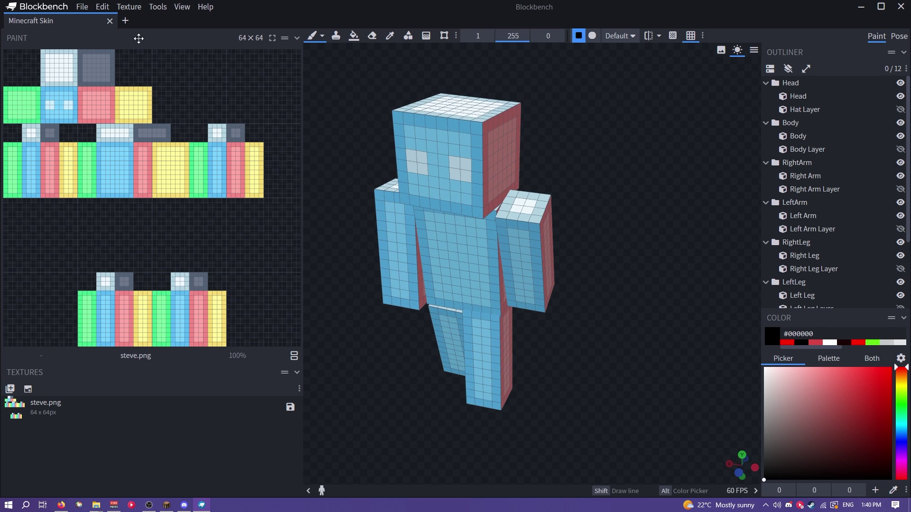
left_click_drag(573, 333, 583, 289)
left_click(109, 22)
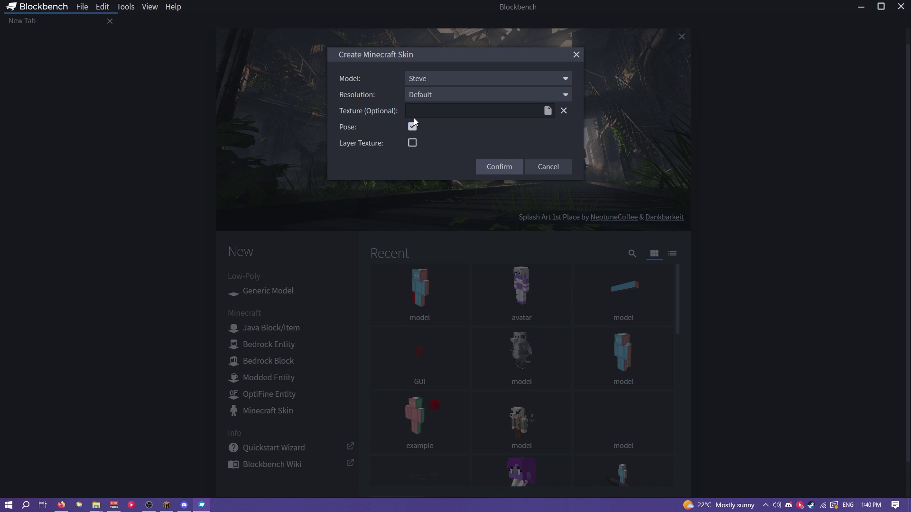
Create a Steve skin at default resolution with the Pose option disabled
left_click(412, 126)
key("Return")
right_click_drag(602, 419, 573, 388)
scroll(545, 382, "up", 4)
scroll(720, 226, "down", 3)
left_click_drag(719, 226, 724, 240)
Collapse the Head, Body, RightArm, LeftArm, RightLeg and LeftLeg groups in the outliner
left_click(801, 176)
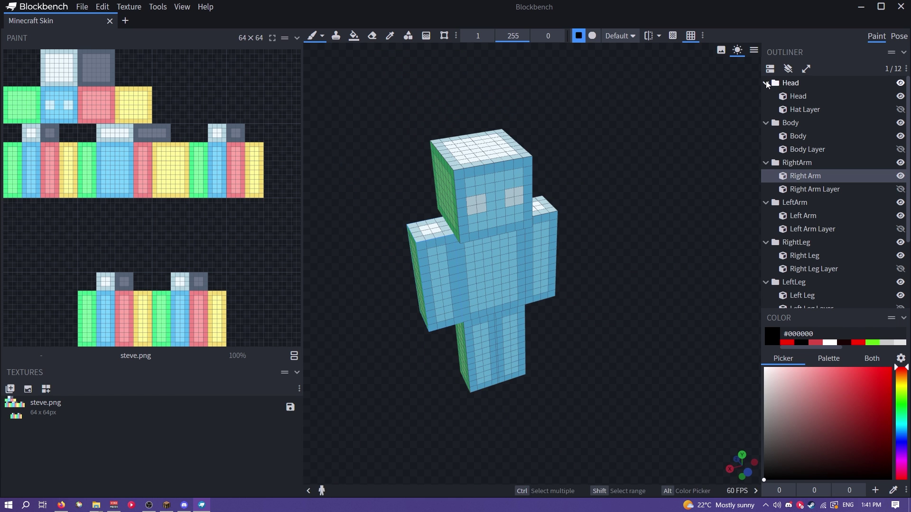
left_click(766, 83)
left_click(766, 97)
left_click(766, 110)
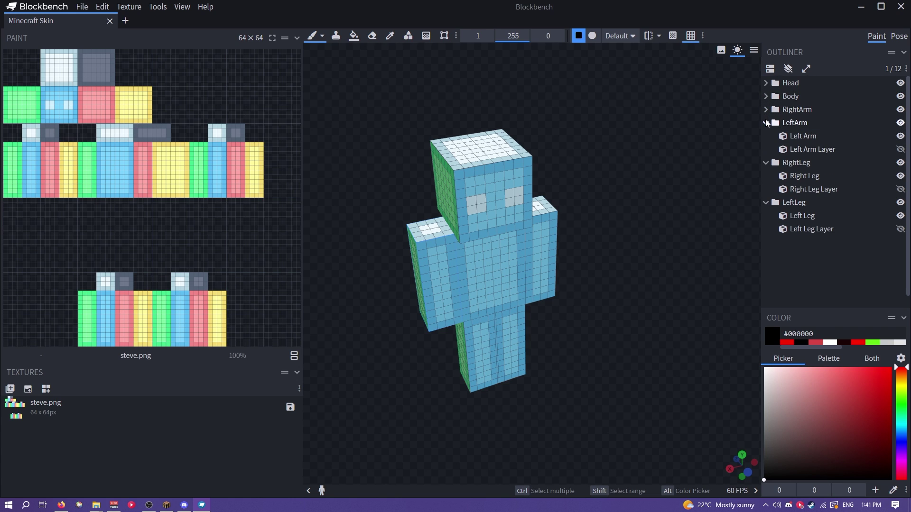
left_click(766, 123)
left_click(766, 136)
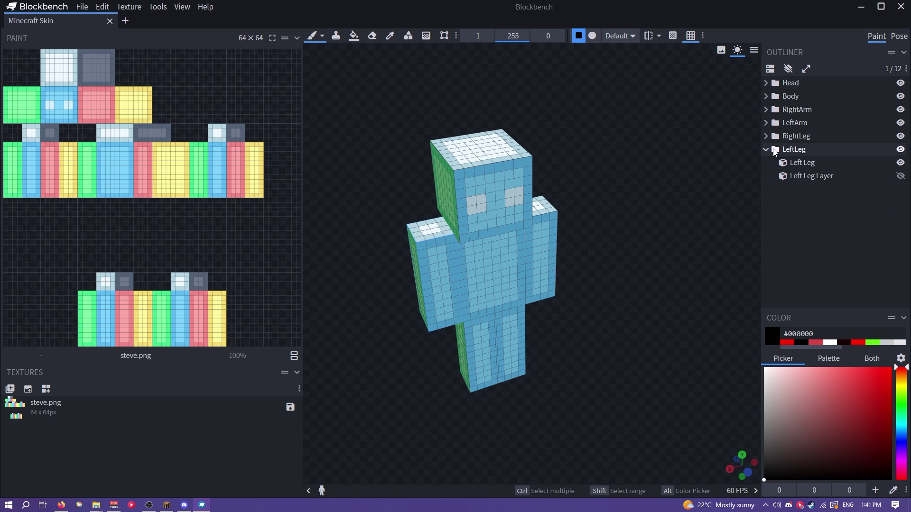
left_click(774, 151)
left_click(766, 149)
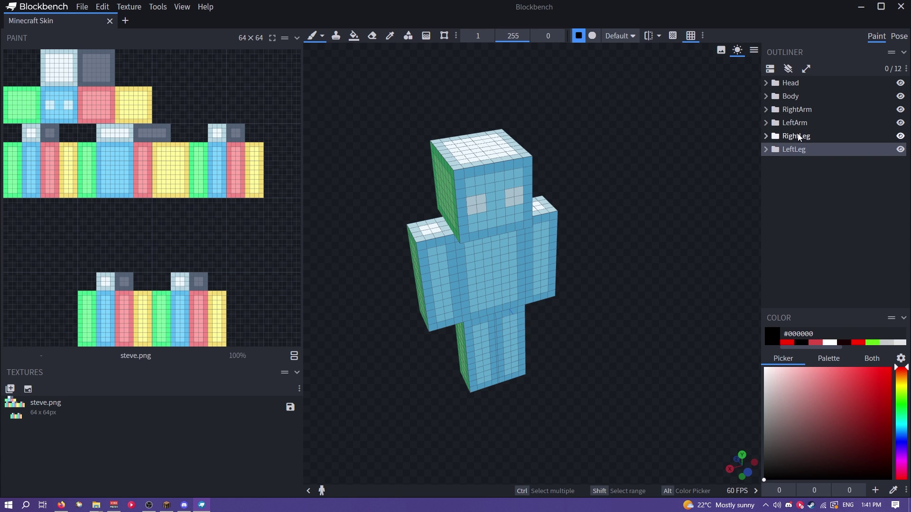
Select the RightLeg and LeftArm groups in turn and examine the unposed model from the front
left_click(799, 137)
left_click(800, 123)
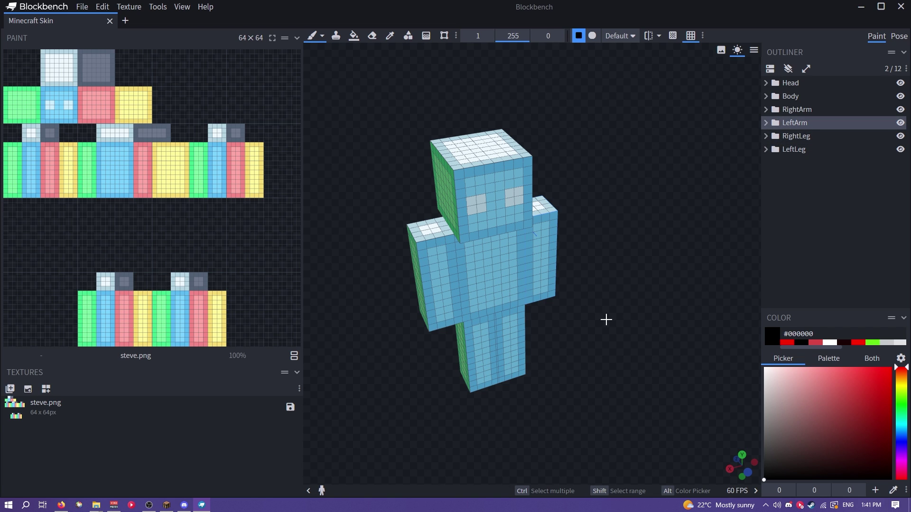
mouse_move(603, 289)
left_mouse_down()
mouse_move(606, 273)
mouse_move(648, 287)
left_mouse_up()
left_click(796, 134)
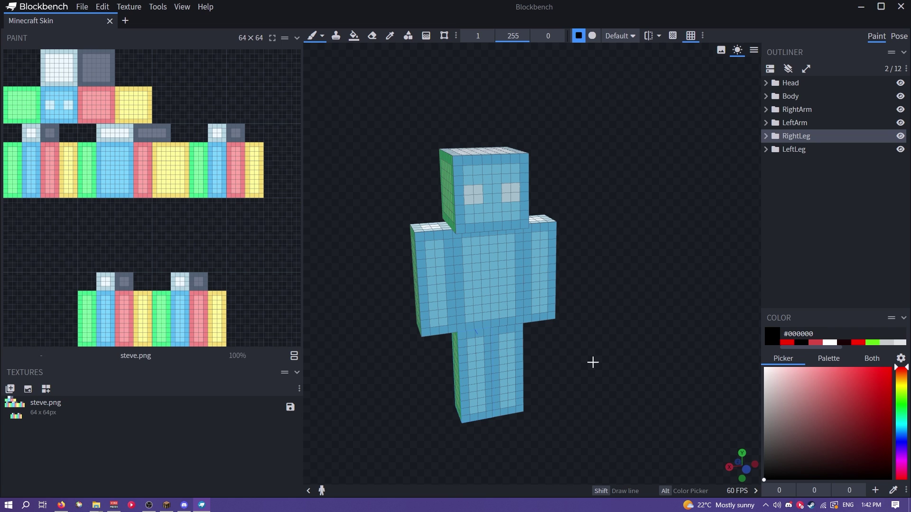
left_click_drag(592, 365, 578, 387)
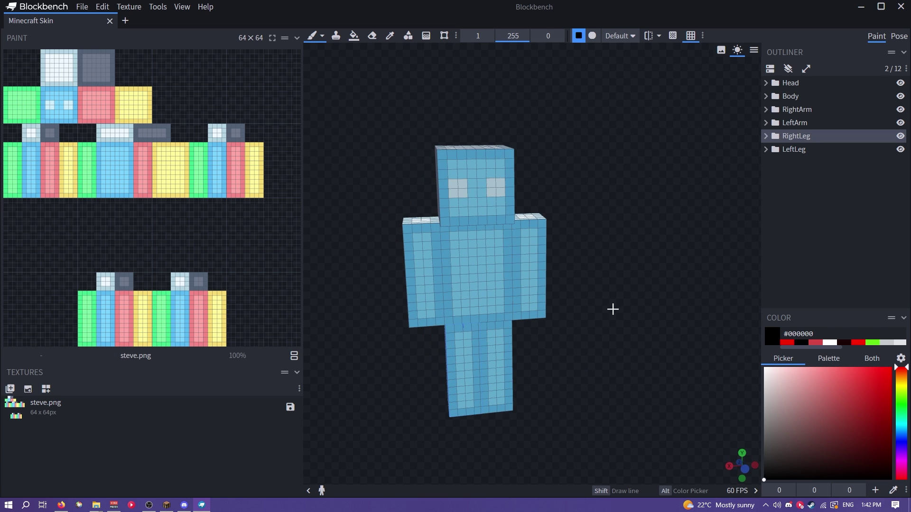
Convert the Minecraft Skin project to the Generic Model format, keeping the Create Copy option enabled
left_click(103, 10)
mouse_move(87, 8)
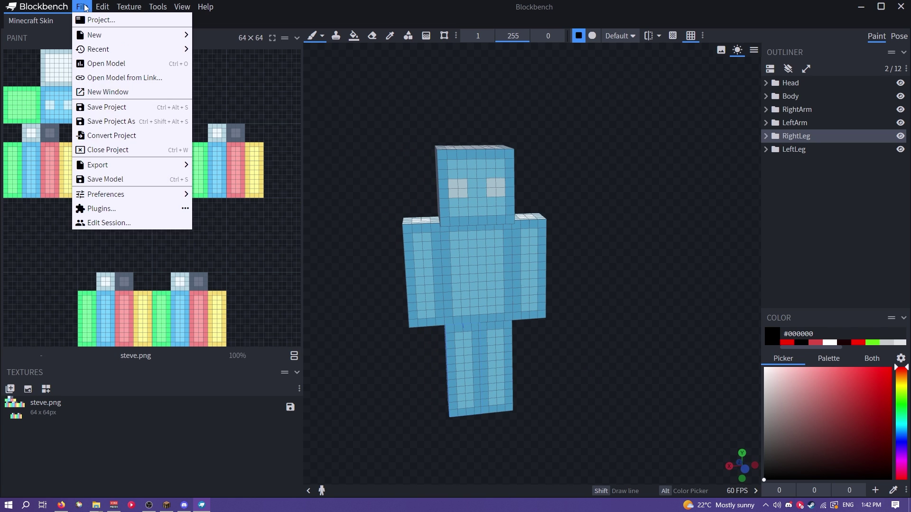
left_click(141, 137)
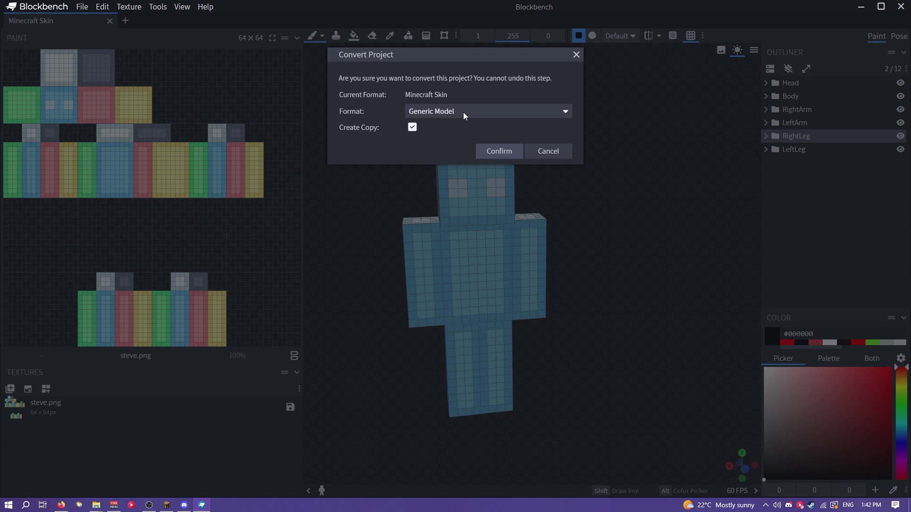
left_click(499, 151)
View the converted model in the Paint and Animate modes and return to Edit mode
left_click_drag(445, 210, 637, 335)
left_click(864, 36)
left_click(890, 37)
left_click(844, 37)
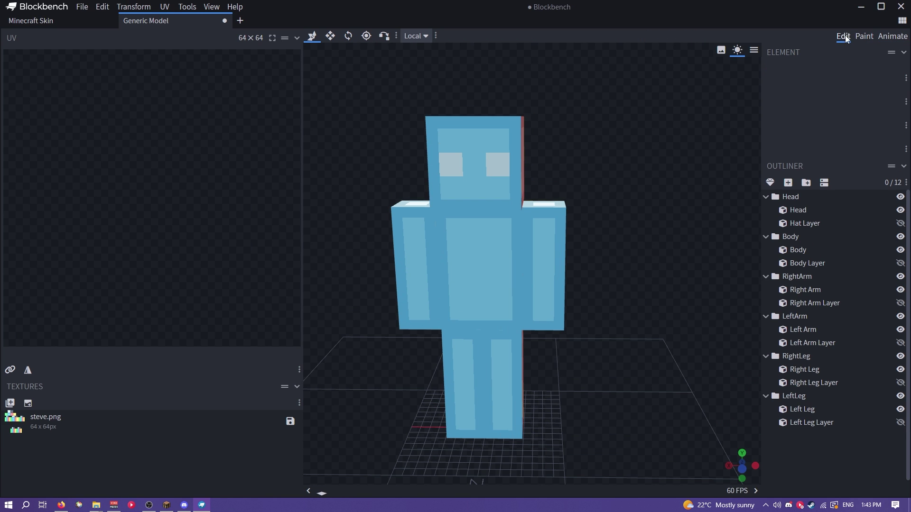
Move the right arm cube sideways away from the body and undo the move
left_click(423, 290)
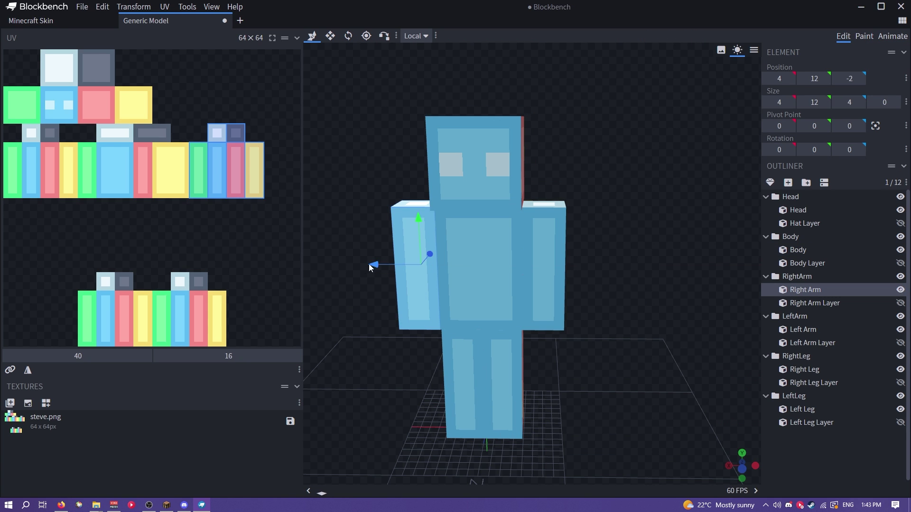
left_click_drag(362, 267, 301, 272)
key("ctrl+z")
left_click_drag(640, 273, 605, 286)
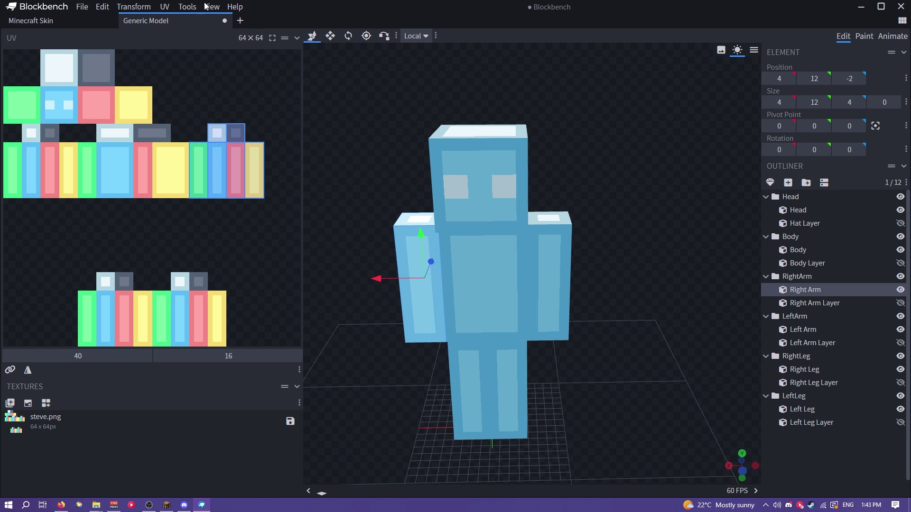
Close the converted Generic Model copy and the original Minecraft Skin project
left_click(225, 20)
left_click(472, 260)
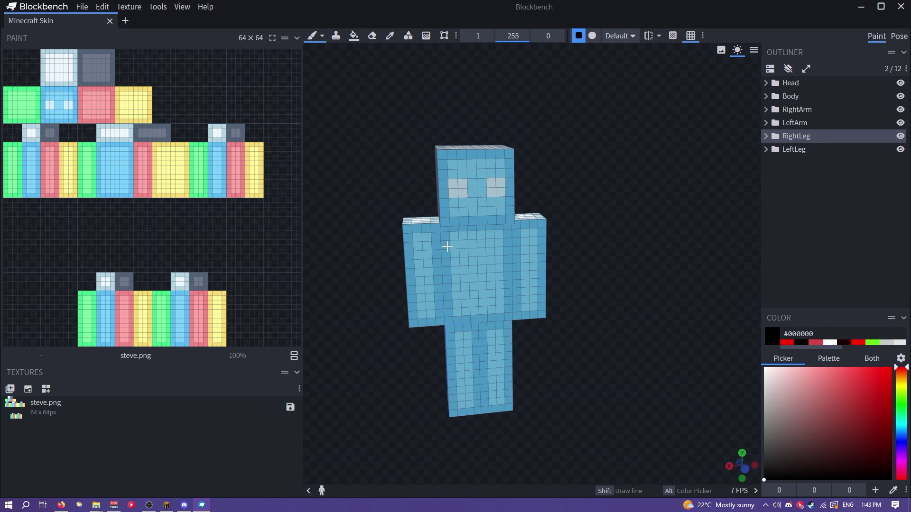
left_click(109, 21)
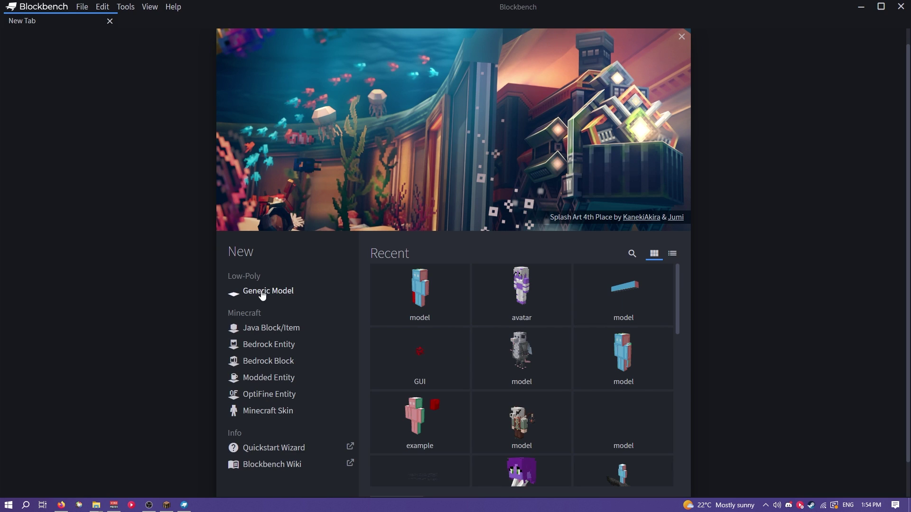
Create a new Generic Model project with per-face UV and a 16 × 16 texture size, leaving the file name and model identifier empty
left_click(269, 292)
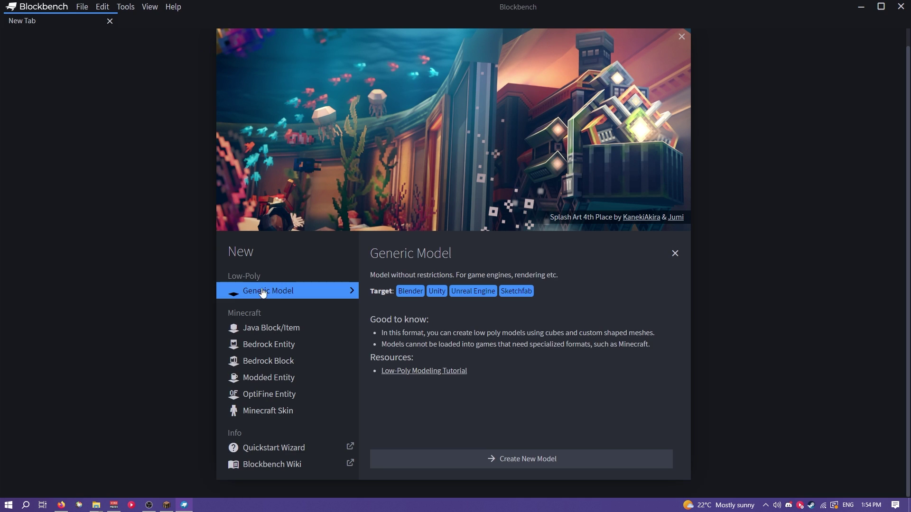
left_click(516, 458)
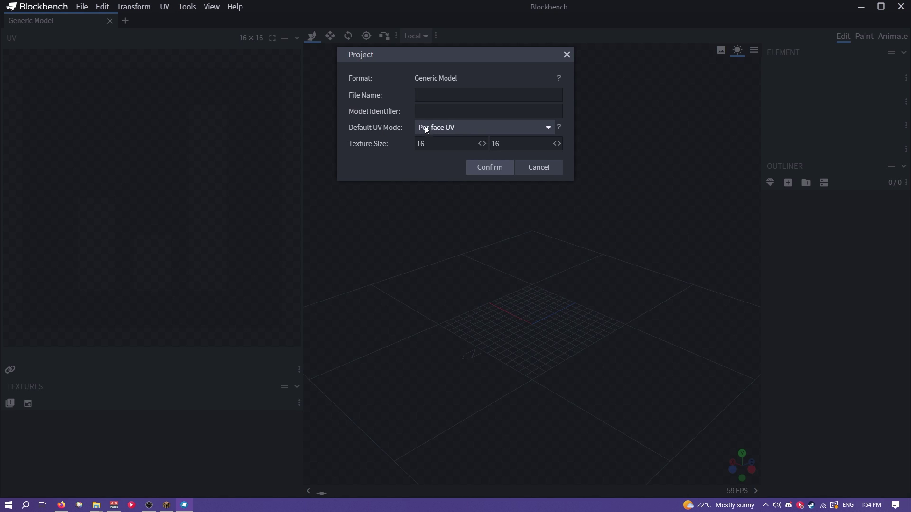
left_click(490, 168)
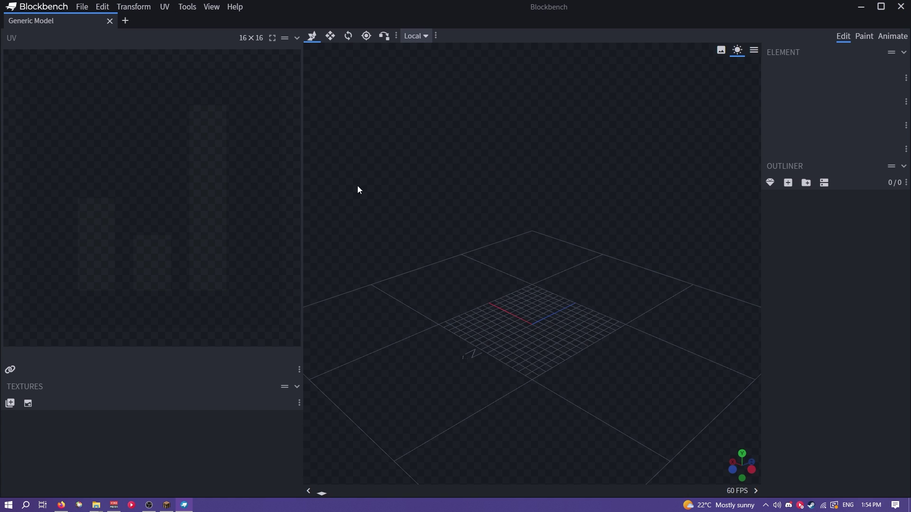
left_click_drag(616, 213, 581, 236)
left_click_drag(577, 204, 386, 402)
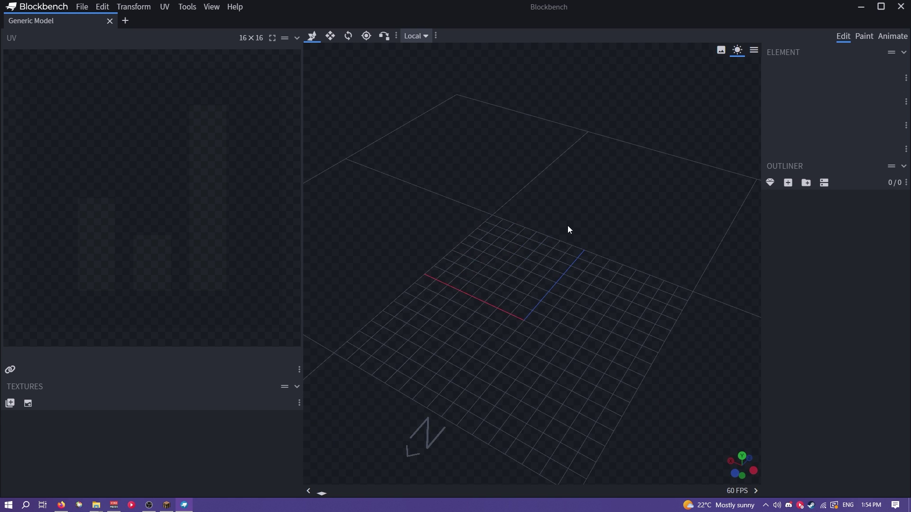
left_click_drag(573, 225, 403, 277)
left_click_drag(522, 317, 609, 380)
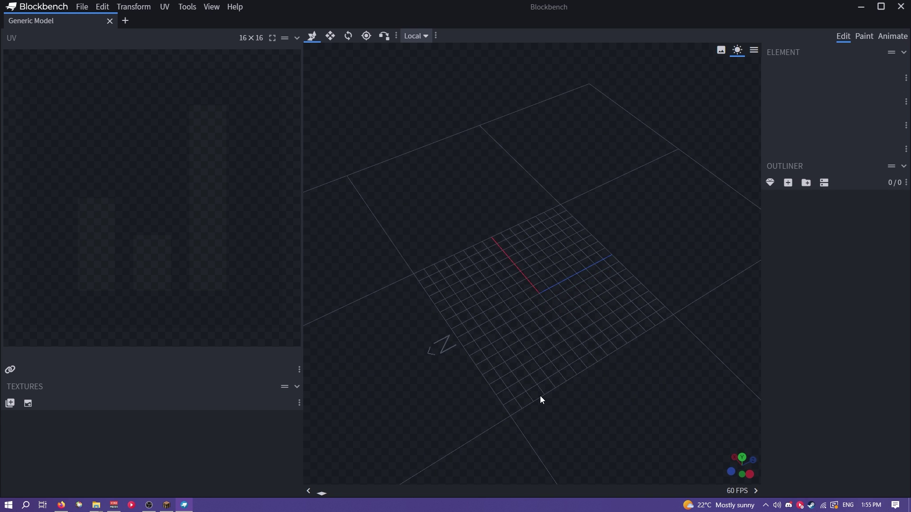
left_click_drag(542, 400, 623, 388)
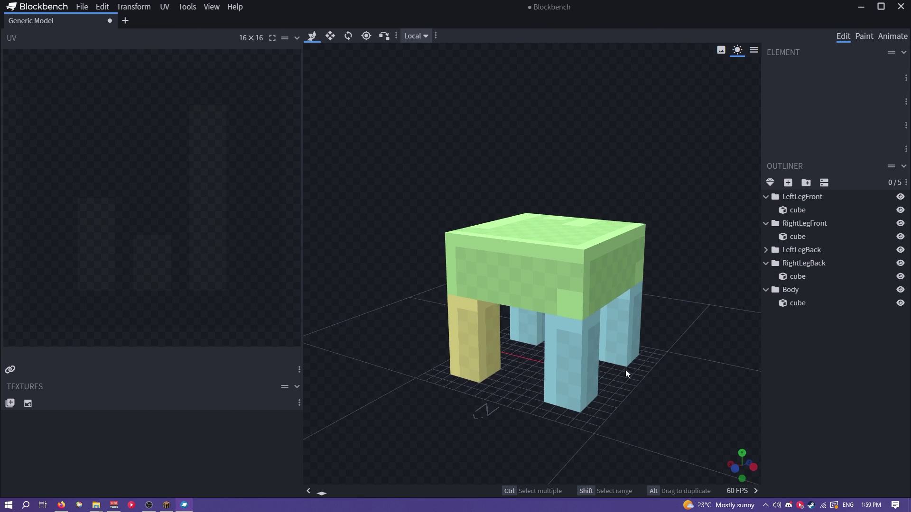
Add a new group named Head to the model
left_click_drag(626, 369, 605, 367)
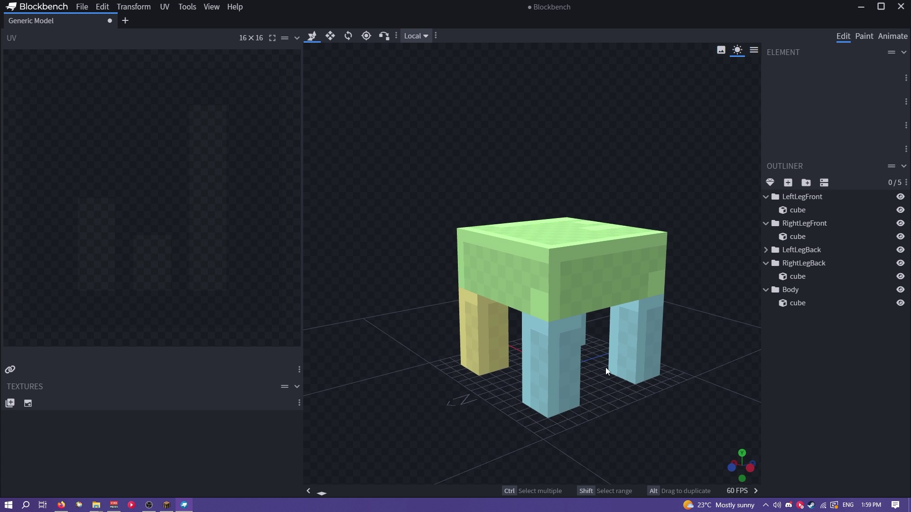
left_click(805, 183)
type("Head")
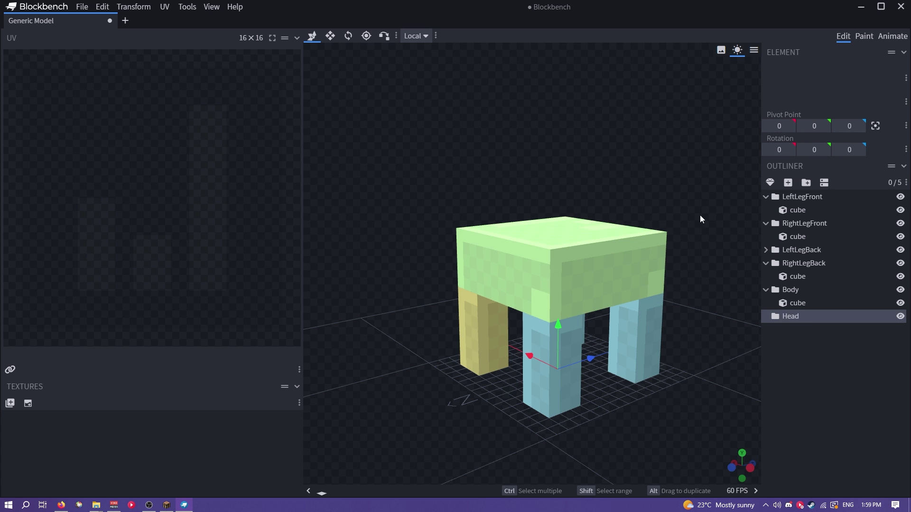
Add a pyramid mesh with a diameter of 16 and a height of 8 inside the Head group
left_click(770, 183)
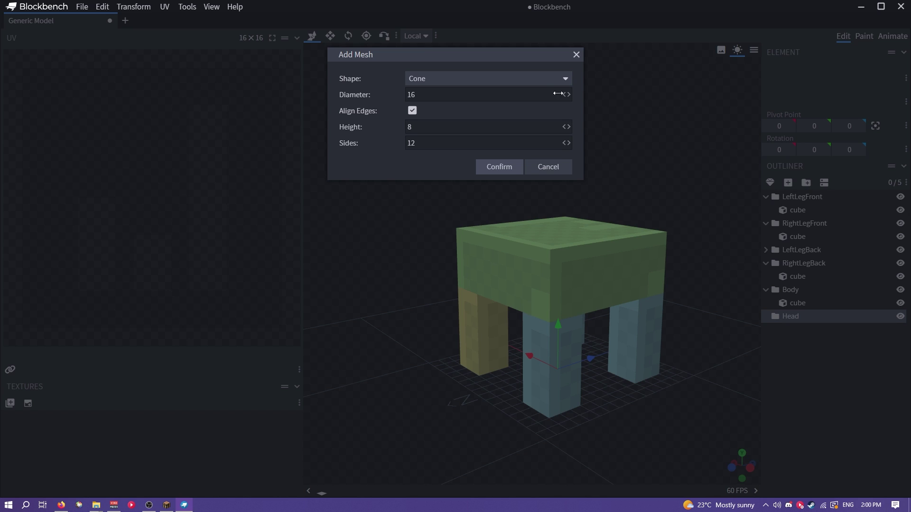
left_click(437, 78)
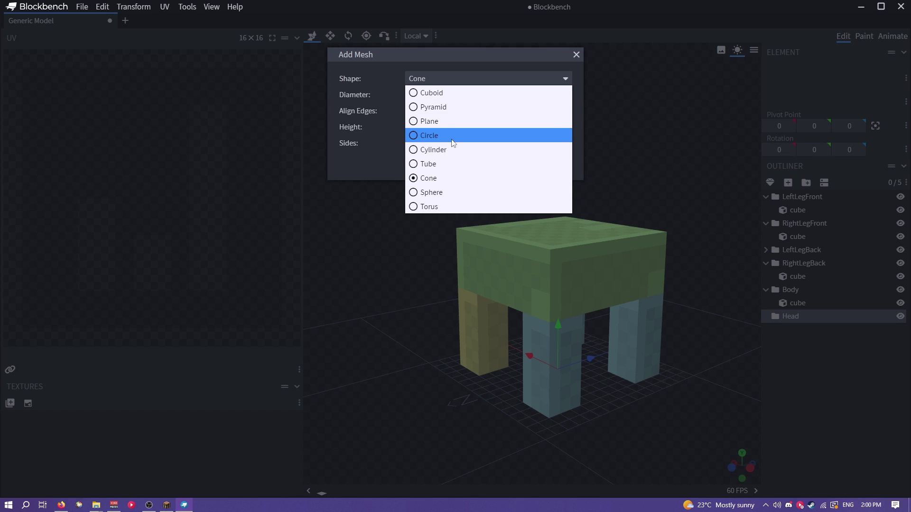
left_click(416, 108)
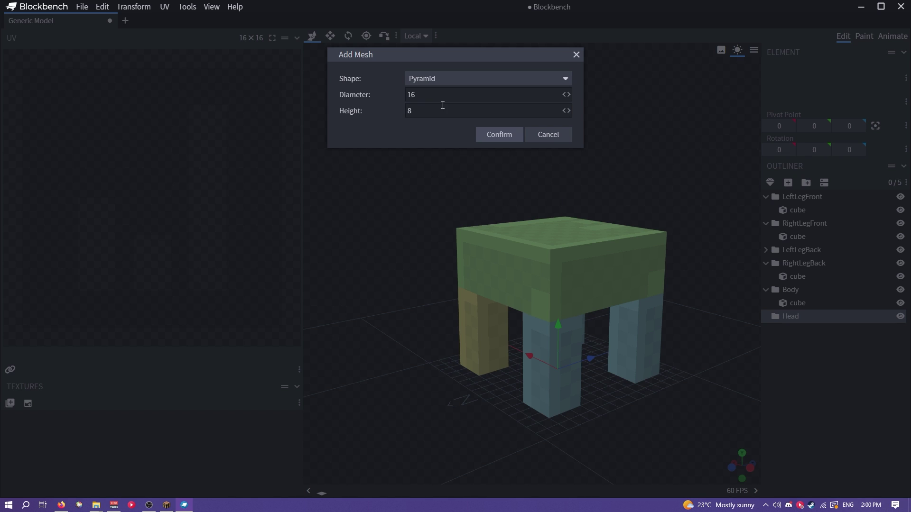
left_click(489, 135)
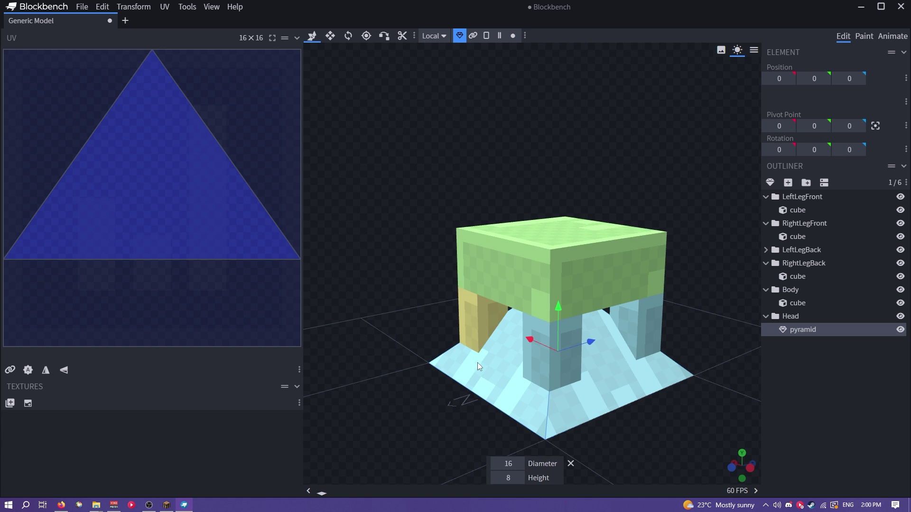
Reduce the new pyramid's diameter to 6 and its height to 5
left_click_drag(448, 426, 606, 358)
left_click_drag(610, 434, 483, 470)
left_click(496, 464)
left_click(496, 464)
left_click(495, 464)
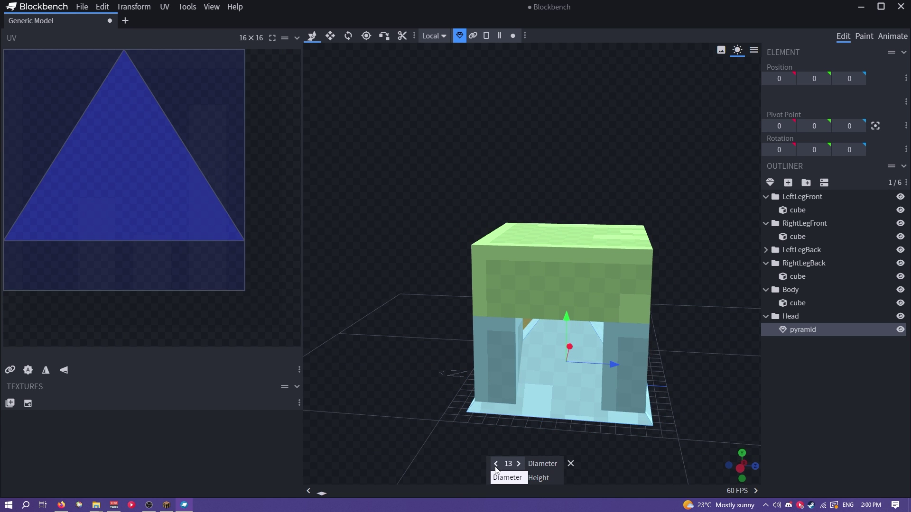
left_click(496, 464)
left_click(496, 463)
left_click(496, 464)
left_click(496, 464)
left_click(496, 463)
left_click(496, 463)
left_click(496, 463)
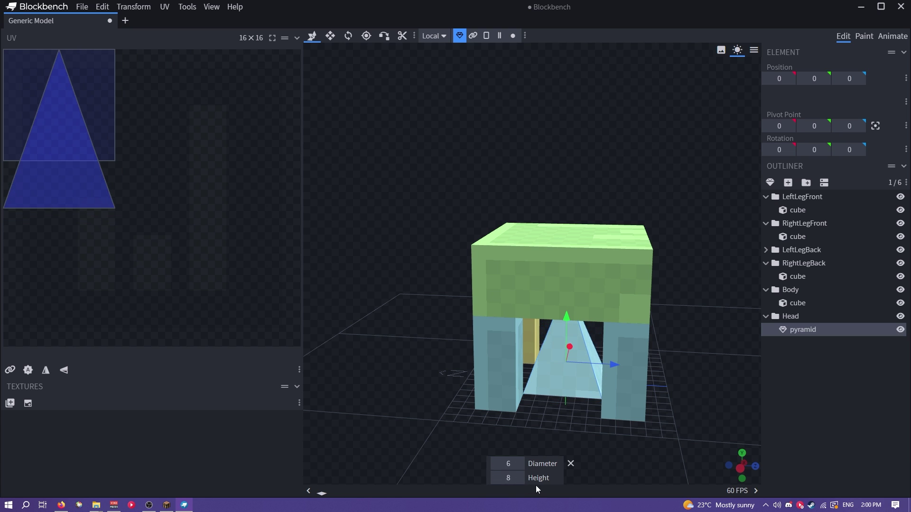
left_click(495, 478)
left_click(495, 478)
left_click(495, 478)
Raise the pyramid to the front upper edge of the body and move its pivot point to 0, 11, -7
left_click_drag(616, 374, 584, 389)
left_click_drag(474, 346, 460, 195)
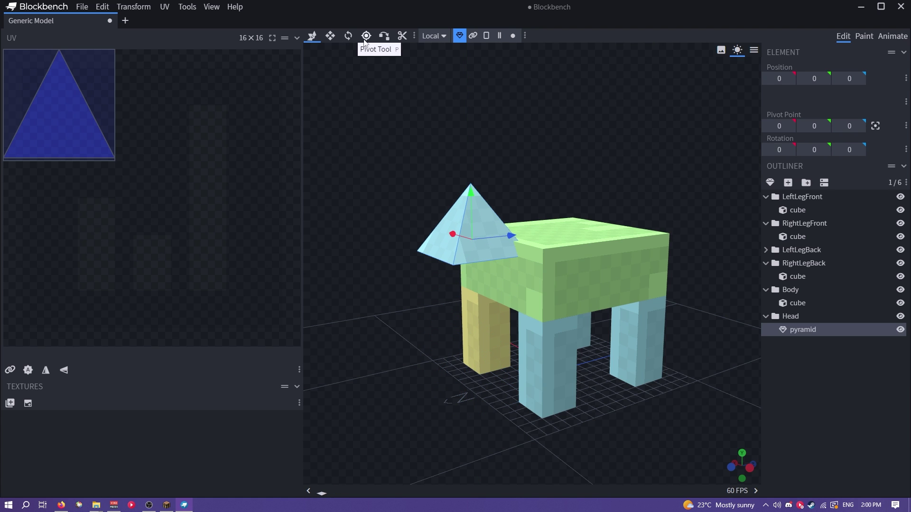
left_click(348, 35)
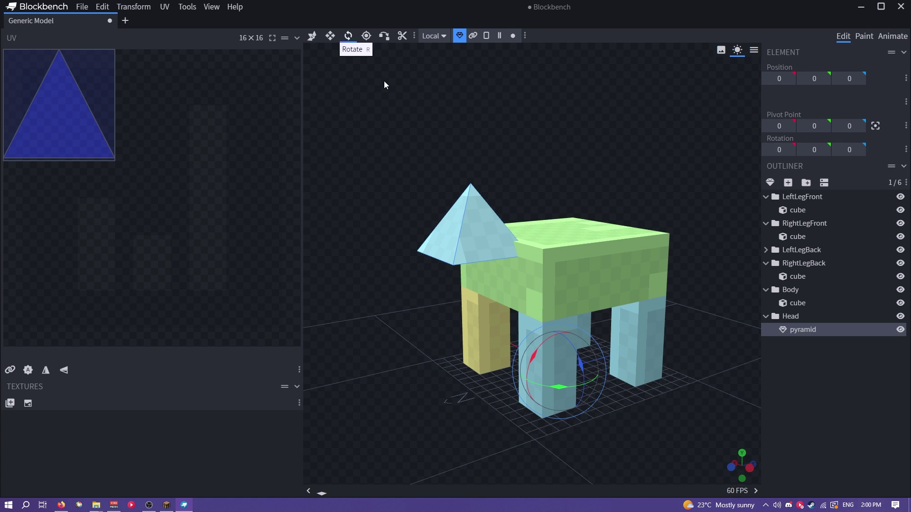
left_click(365, 37)
left_click_drag(565, 340, 457, 364)
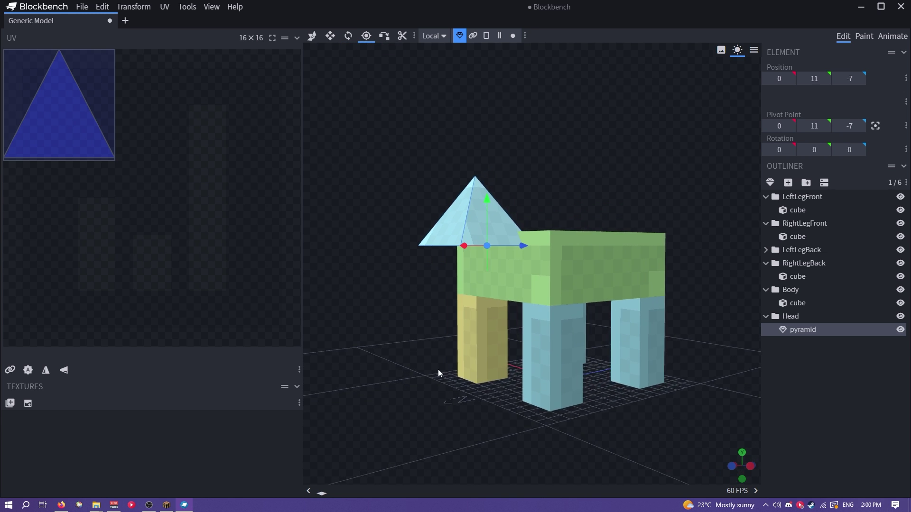
Add a 2 × 2 × 2 cube to the Body group, place it on the body's front at -1, 8, -8 and activate Resize
left_click_drag(439, 373, 409, 385)
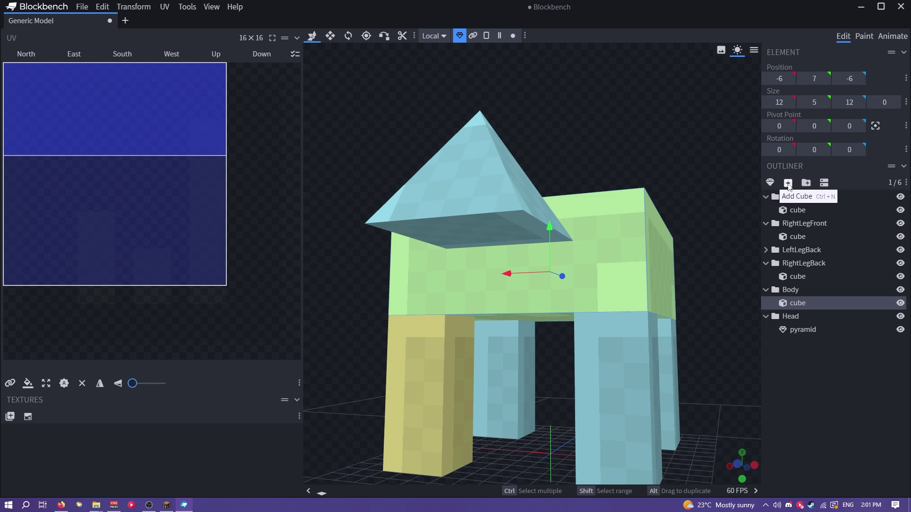
left_click(788, 183)
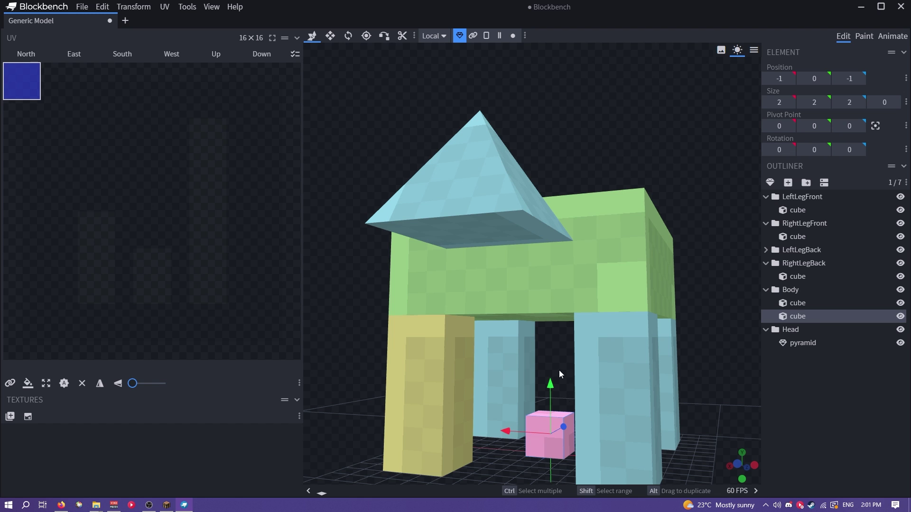
left_click_drag(559, 371, 458, 228)
left_click_drag(506, 437, 564, 416)
left_click(330, 36)
left_click_drag(536, 375, 522, 380)
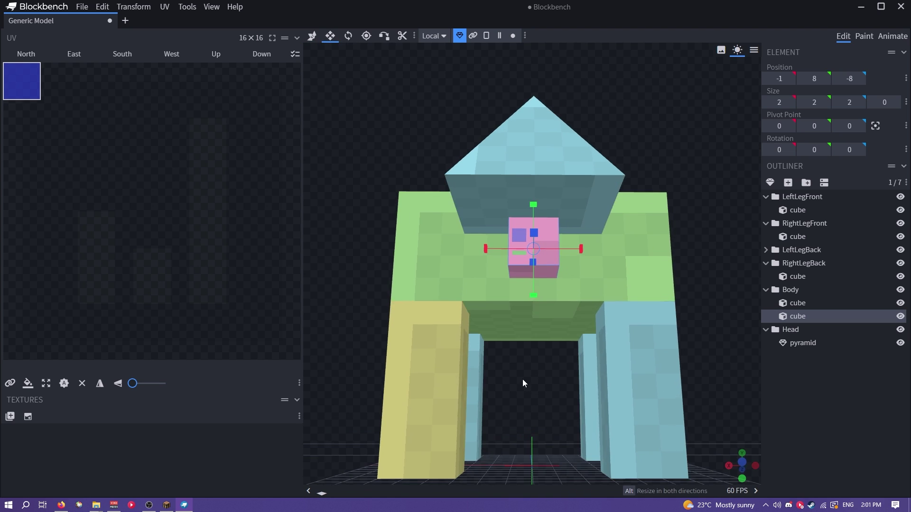
Select the right leg cubes in turn and shift the RightLegBack cube's faces around on the UV map
left_click(825, 223)
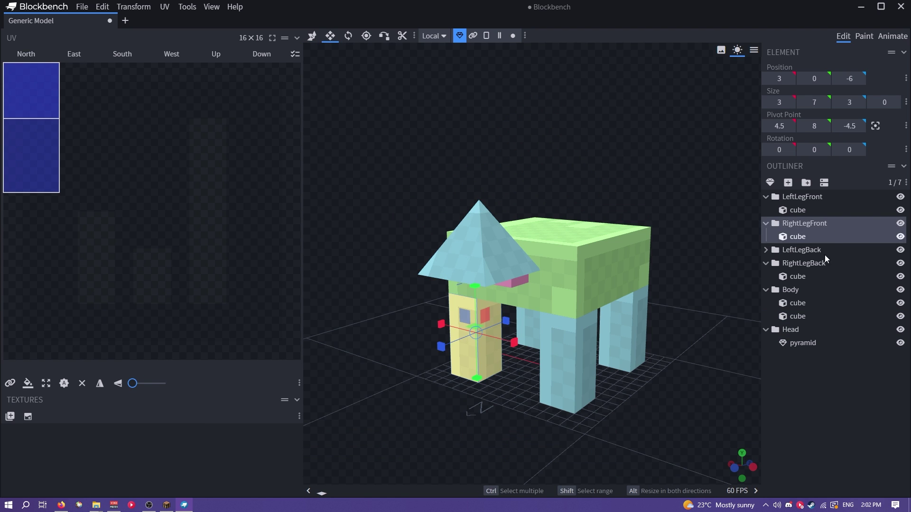
left_click(823, 266)
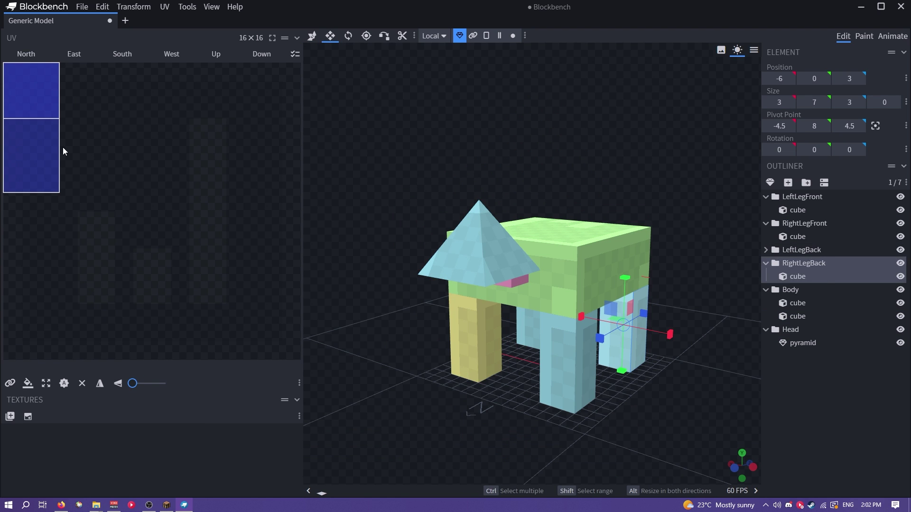
left_click_drag(44, 112, 104, 87)
mouse_move(39, 83)
left_mouse_down()
mouse_move(83, 108)
mouse_move(59, 83)
mouse_move(34, 85)
left_mouse_up()
left_click_drag(88, 108, 34, 110)
Spread the Head pyramid's overlapping faces apart on the UV map
left_click(803, 343)
left_click_drag(100, 81, 253, 119)
left_click_drag(40, 140, 58, 270)
left_click_drag(75, 132, 187, 230)
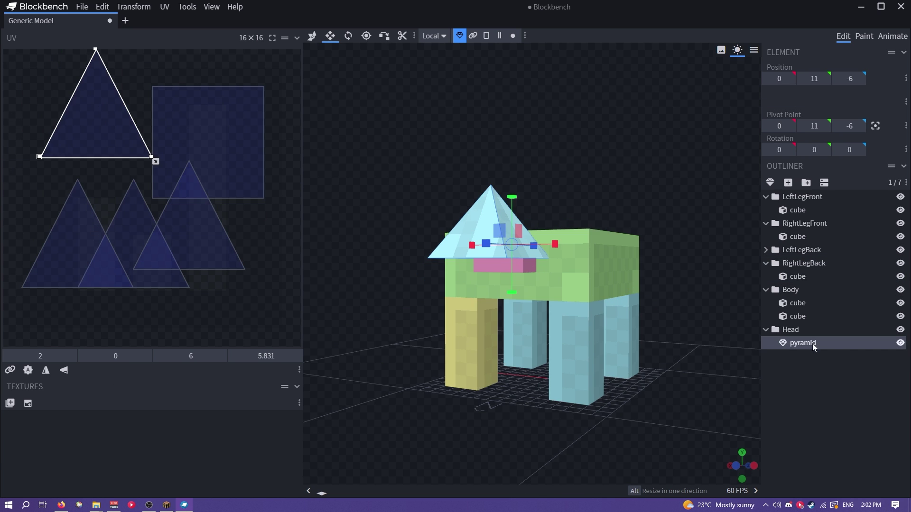
Try adding a cone mesh with diameter 16, height 8 and 12 sides to the Head group, and undo it
left_click(770, 183)
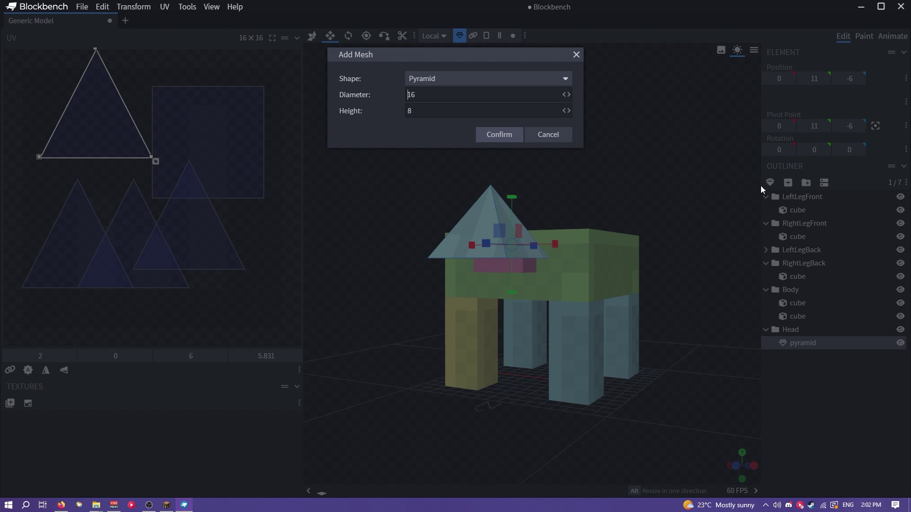
left_click(434, 84)
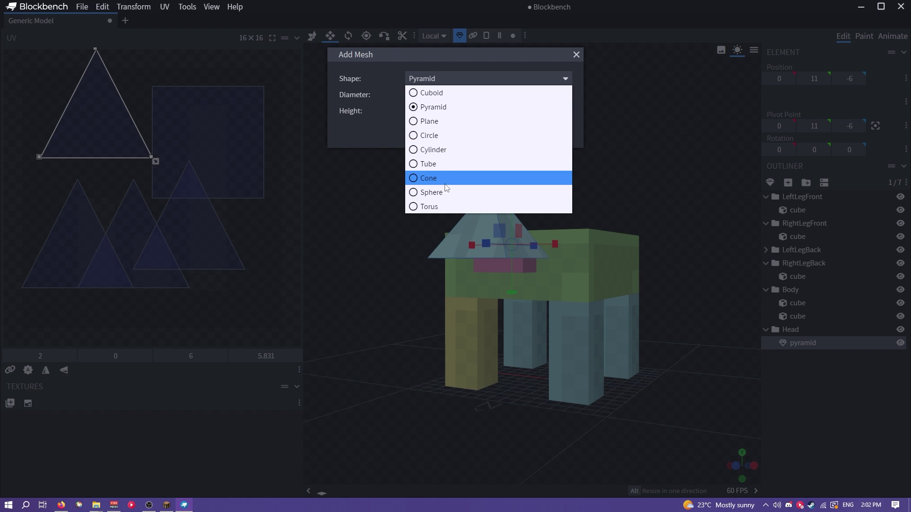
left_click(423, 180)
left_click(497, 168)
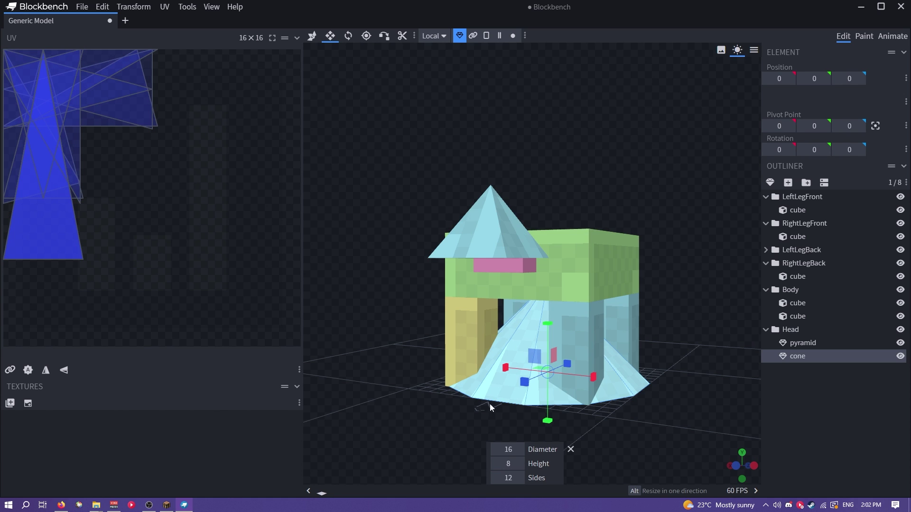
key("ctrl+z")
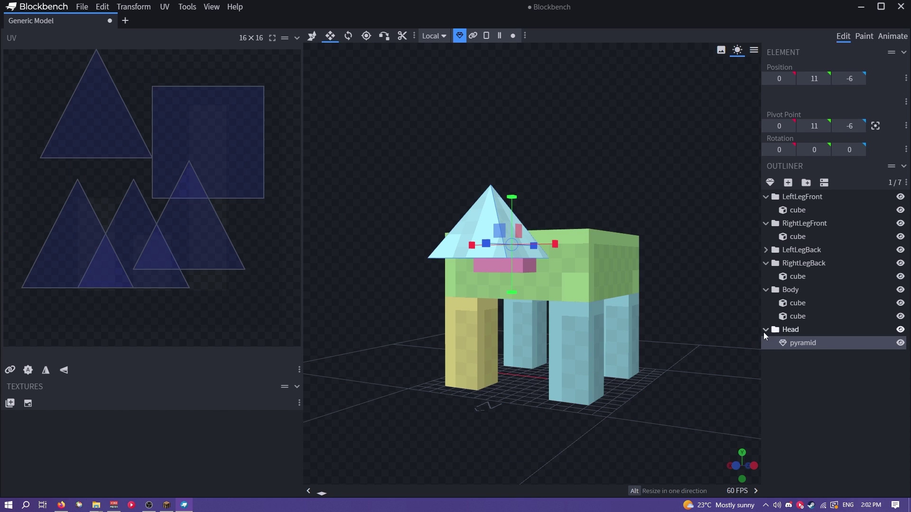
Create a texture template named texture for the pyramid at 16x pixel density, with Rearrange UV, Power-of-2 Size, Combine Islands and Padding enabled
right_click(808, 345)
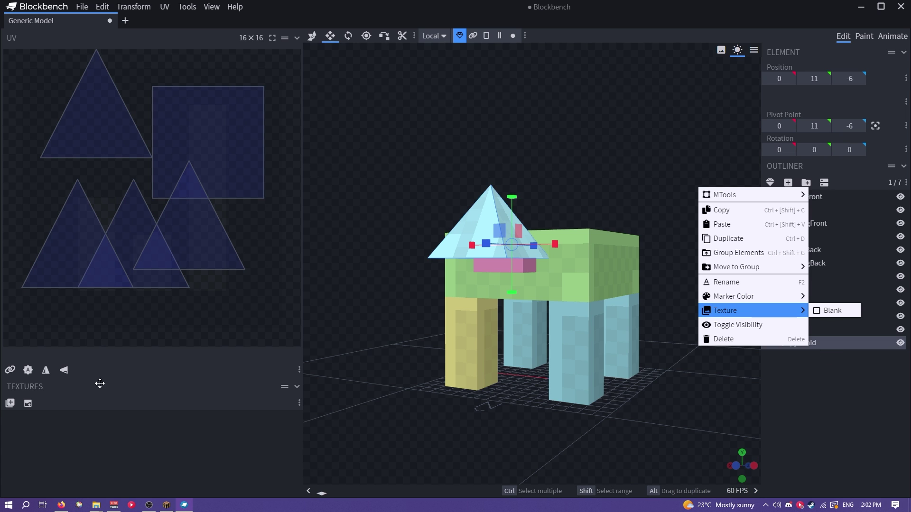
left_click(813, 346)
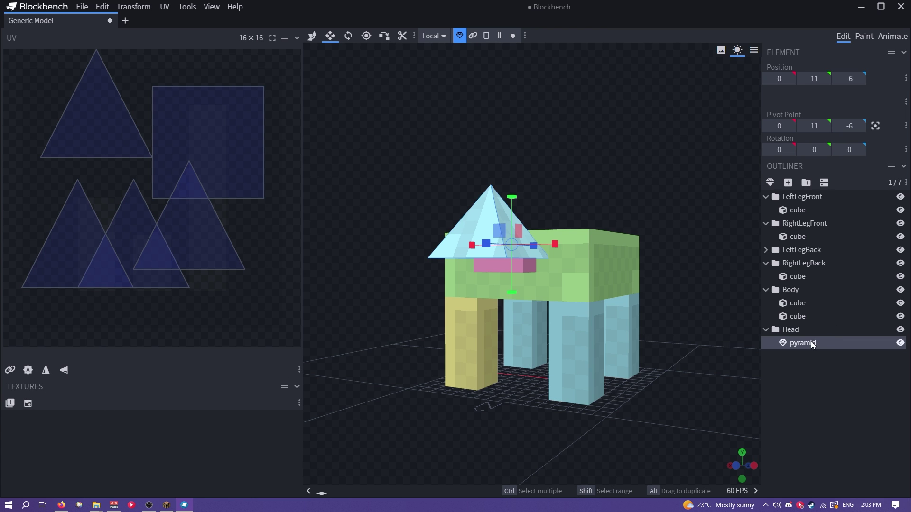
left_click(28, 403)
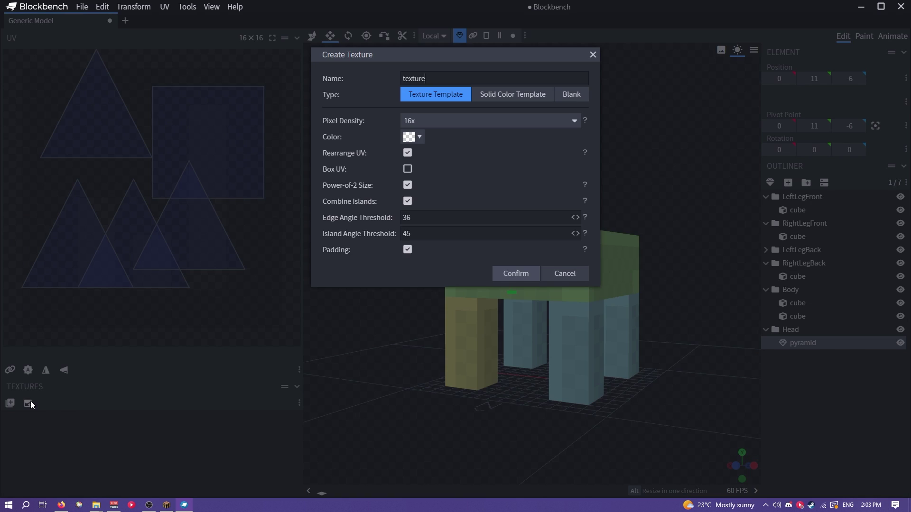
left_click(519, 275)
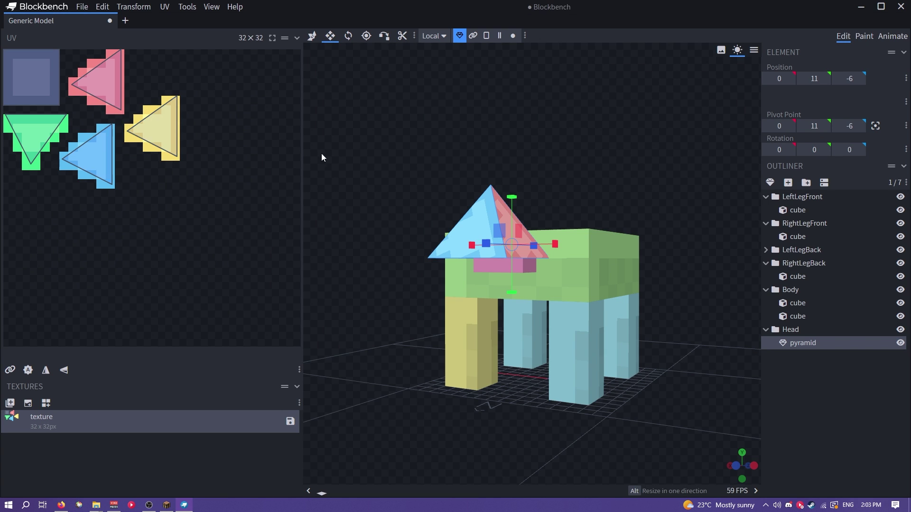
Select the pyramid's blue and green faces on the UV map and compare them with the matching sides of the mesh
left_click_drag(393, 185, 437, 195)
scroll(418, 204, "up", 5)
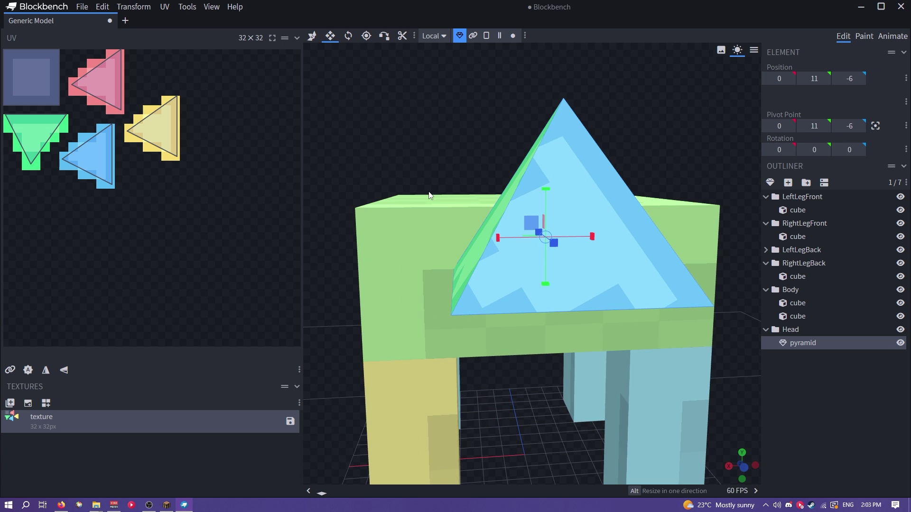
left_click(110, 159)
left_click_drag(56, 117, 45, 356)
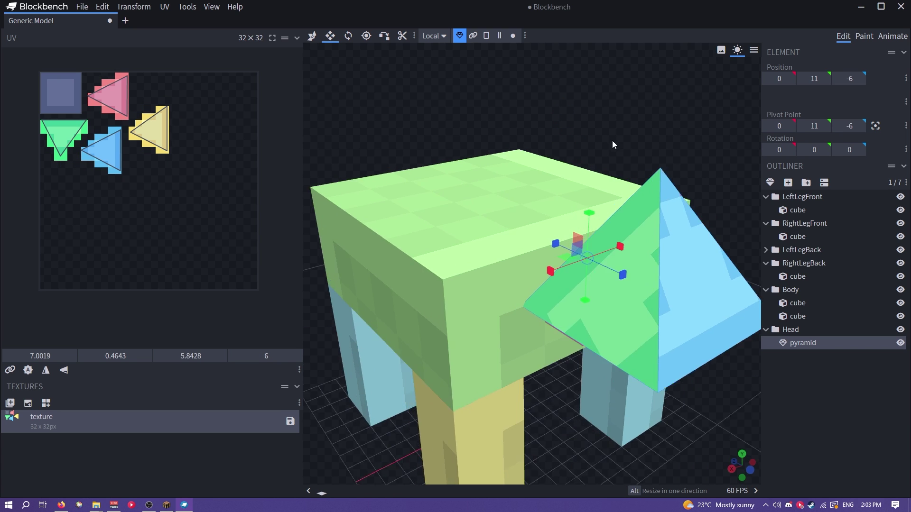
left_click_drag(612, 141, 603, 220)
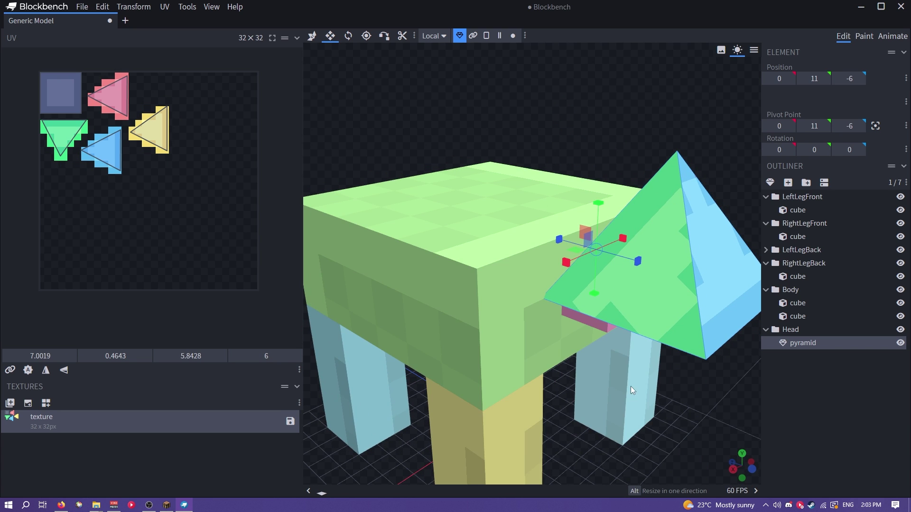
left_click(61, 133)
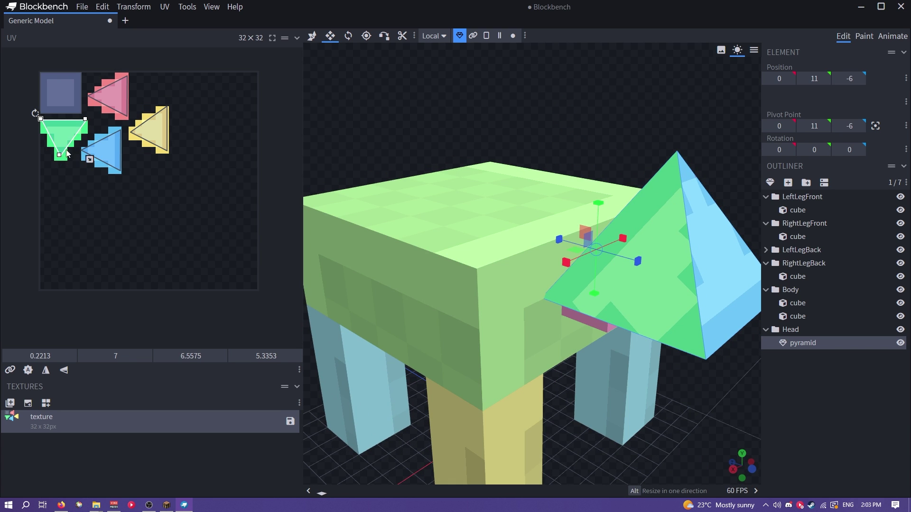
Try rotating the pyramid's green face on the UV map, and compare with the left front leg cube's UV layout
left_click_drag(34, 114, 150, 81)
left_click(615, 401)
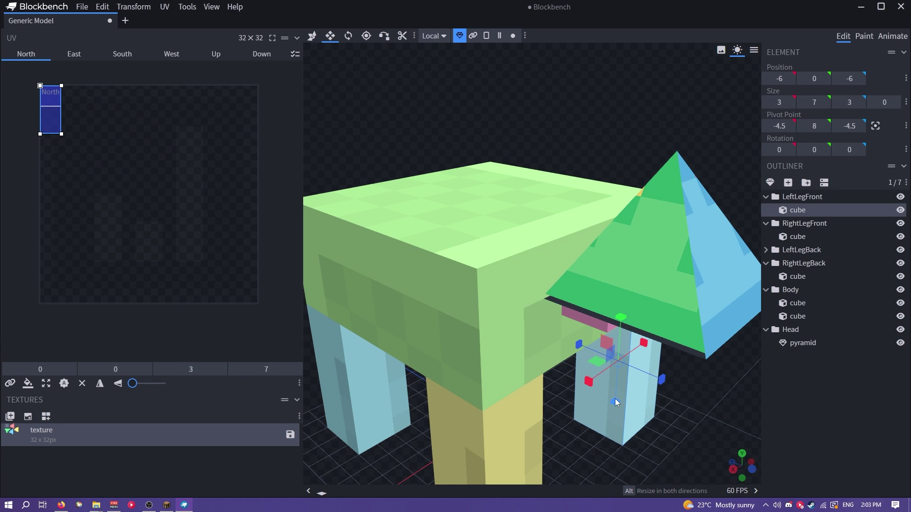
left_click(622, 333)
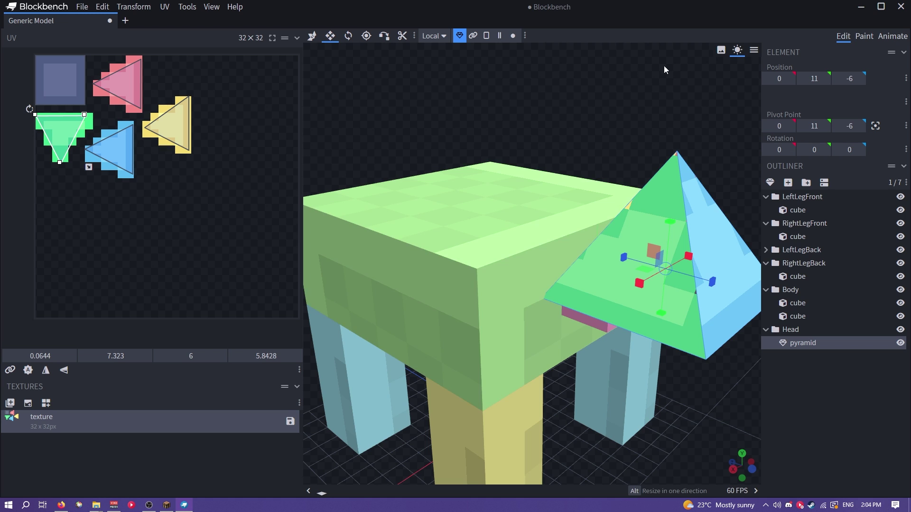
In Paint mode, paint two white (#ffffff) eyes, each two pixels wide, near the base of the pyramid's blue face
left_click(873, 34)
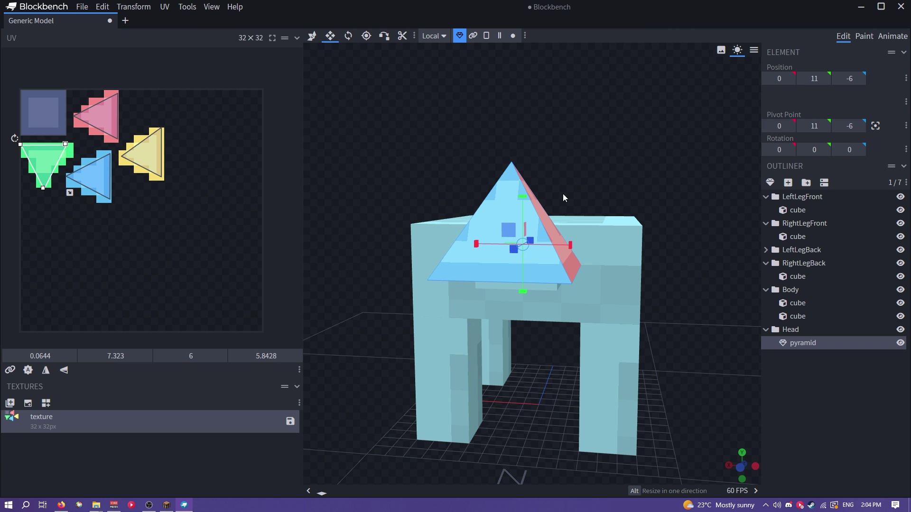
mouse_move(569, 187)
left_mouse_down()
mouse_move(549, 176)
mouse_move(517, 186)
mouse_move(572, 189)
left_mouse_up()
left_click_drag(571, 189, 575, 184)
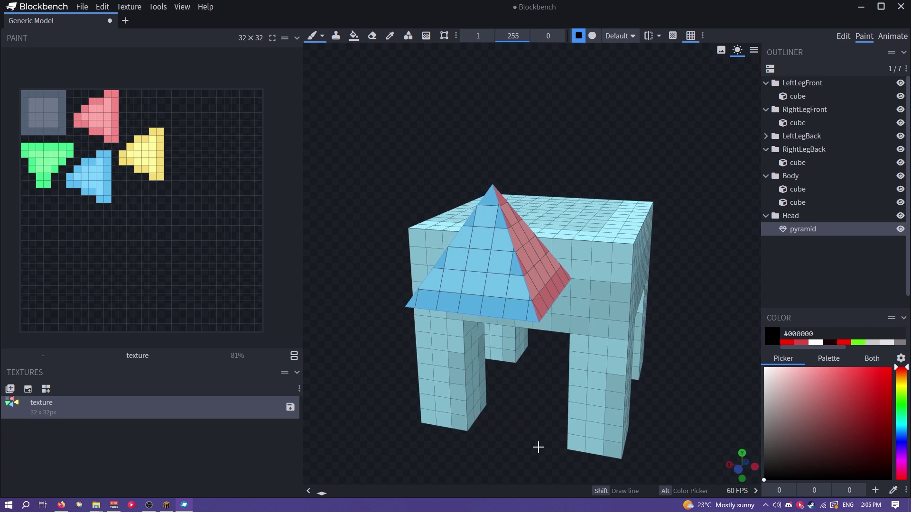
left_click_drag(538, 447, 556, 448)
scroll(555, 447, "up", 3)
left_click_drag(856, 453, 700, 340)
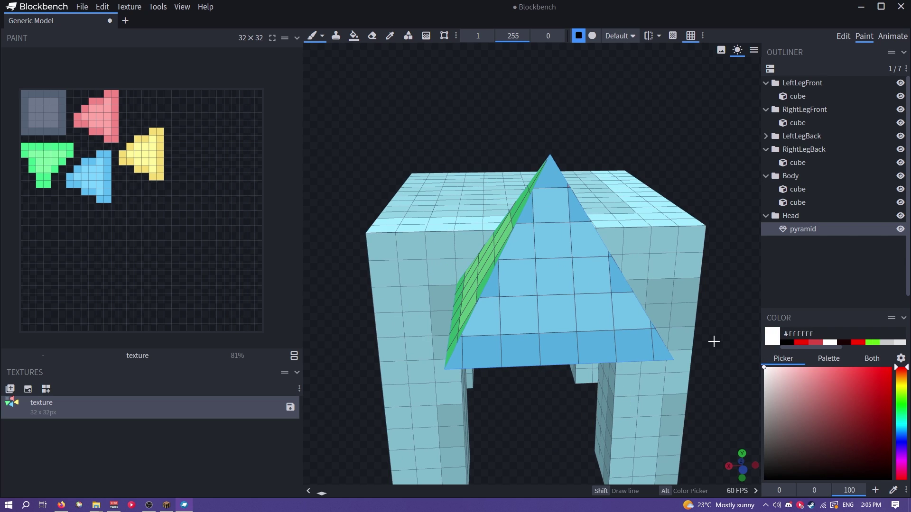
left_click_drag(489, 325, 507, 321)
left_click_drag(594, 315, 625, 313)
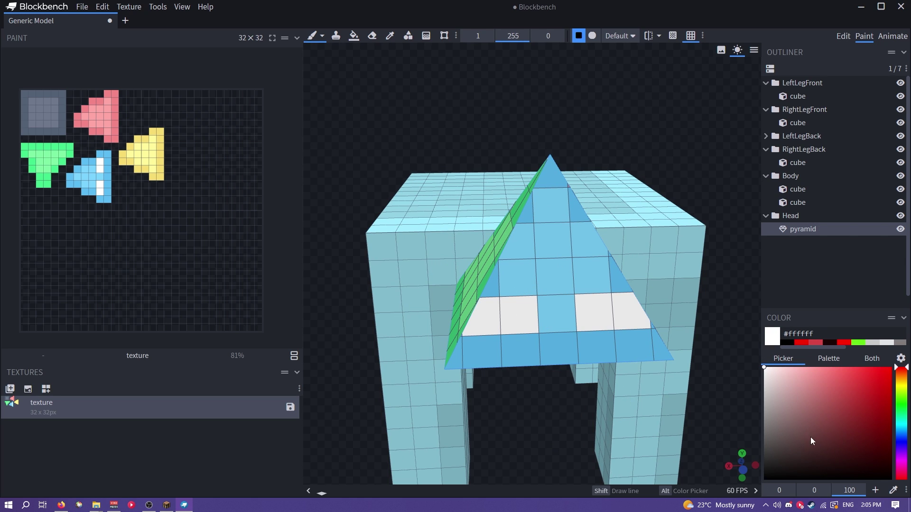
Paint the outer pixel of each white eye black (#000000) as a pupil, undoing misplaced pixels
left_click_drag(817, 441, 754, 485)
left_click(600, 324)
left_click(533, 319)
key("ctrl+z")
key("ctrl+z")
left_click(633, 316)
left_click(503, 316)
key("ctrl+z")
left_click(484, 321)
Give the blue face a third eye above the other two, with a black centre pixel between white ones
scroll(532, 431, "down", 3)
mouse_move(531, 432)
left_mouse_down()
mouse_move(516, 404)
mouse_move(488, 413)
left_mouse_up()
scroll(516, 405, "down", 3)
left_click(498, 207)
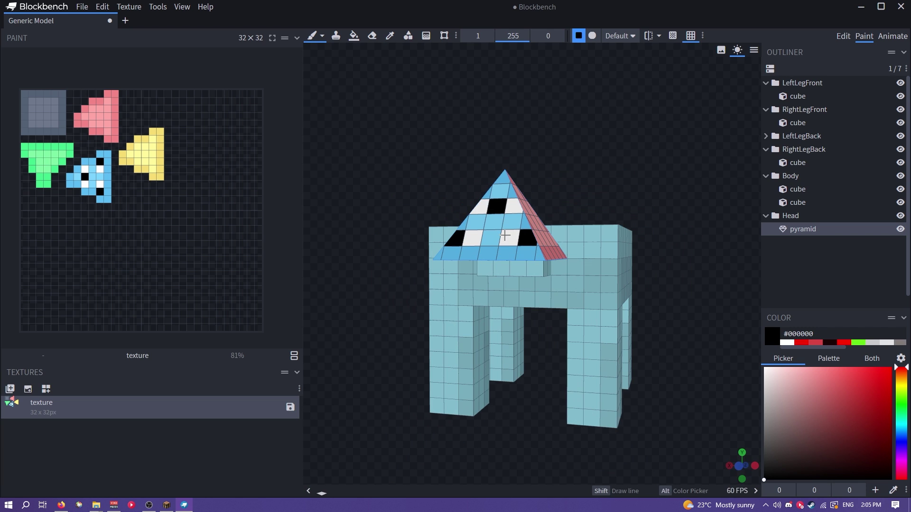
Try creating a separate texture template for all the leg and body cubes and inspect its layout
scroll(618, 202, "down", 2)
mouse_move(618, 205)
left_mouse_down()
mouse_move(571, 239)
mouse_move(628, 217)
left_mouse_up()
scroll(602, 227, "down", 2)
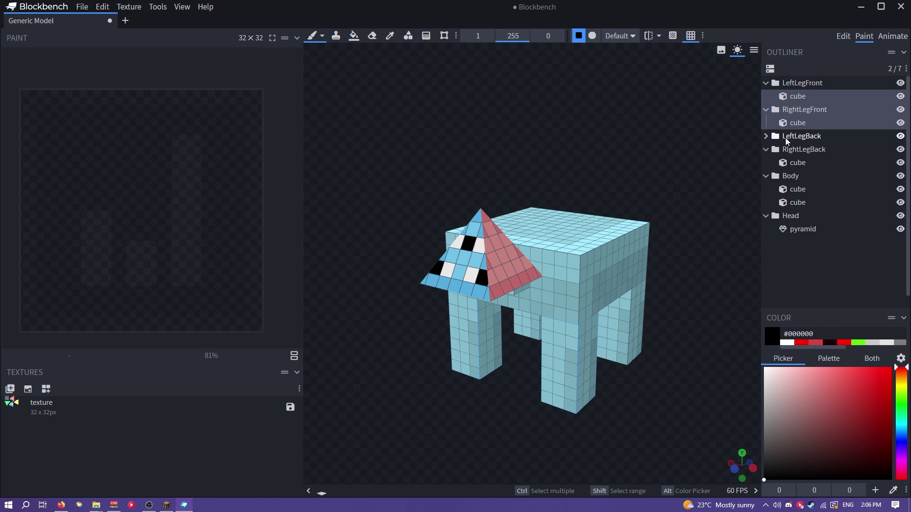
left_click(801, 137, "ctrl")
left_click(803, 149, "ctrl")
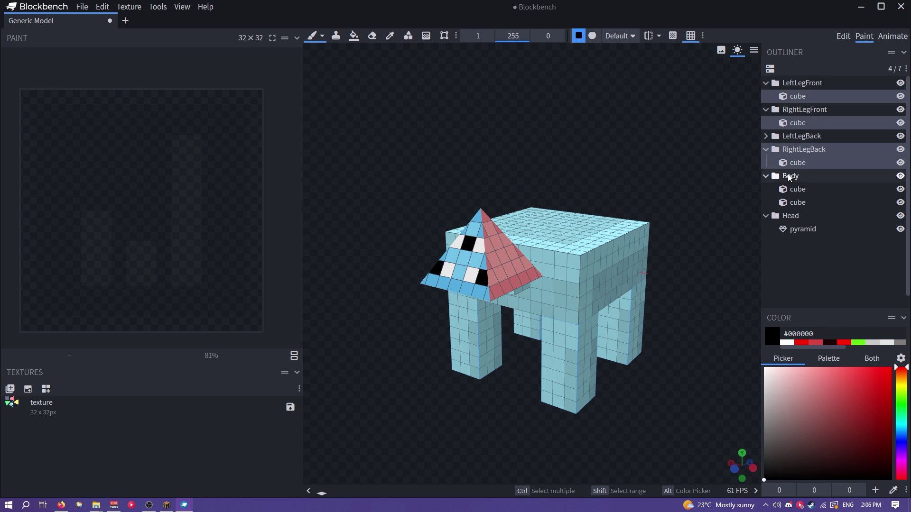
left_click(791, 176, "ctrl")
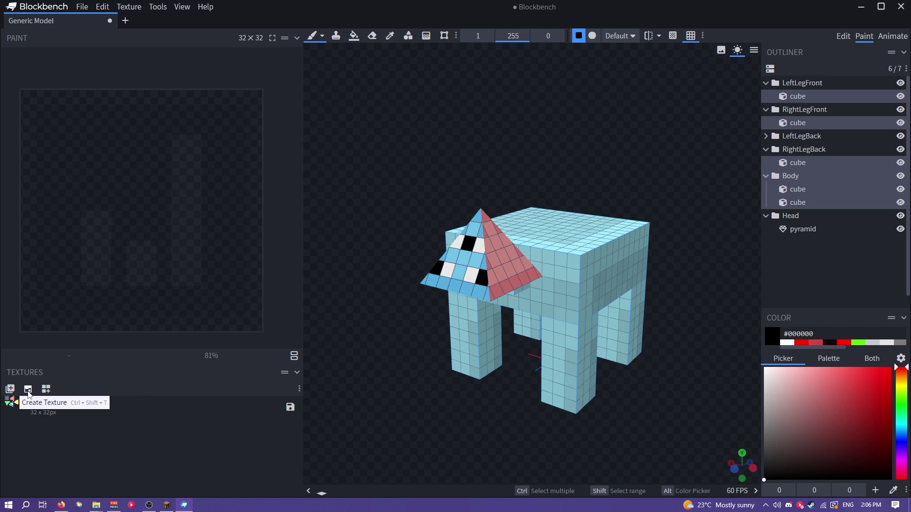
left_click(10, 389)
left_click(512, 226)
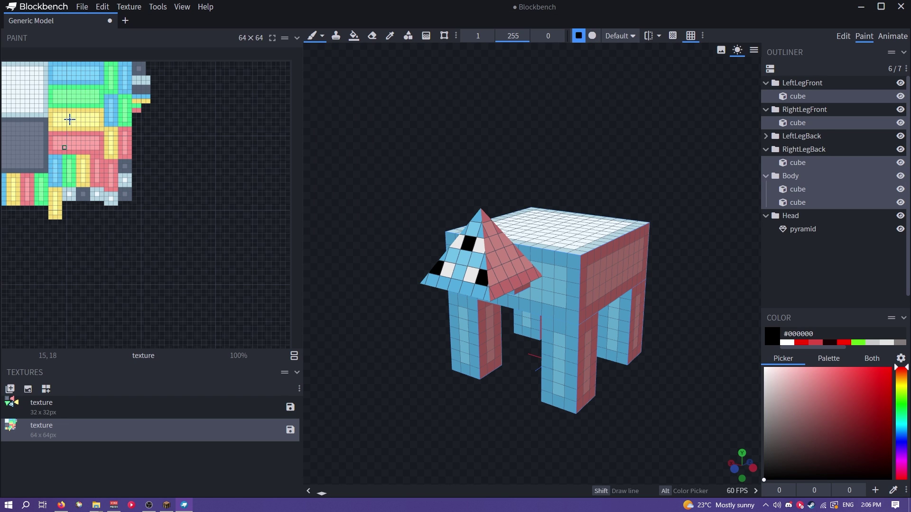
middle_click_drag(70, 118, 222, 236)
scroll(217, 228, "up", 3)
middle_click_drag(204, 276, 135, 233)
scroll(143, 247, "up", 1)
left_click_drag(379, 426, 408, 423)
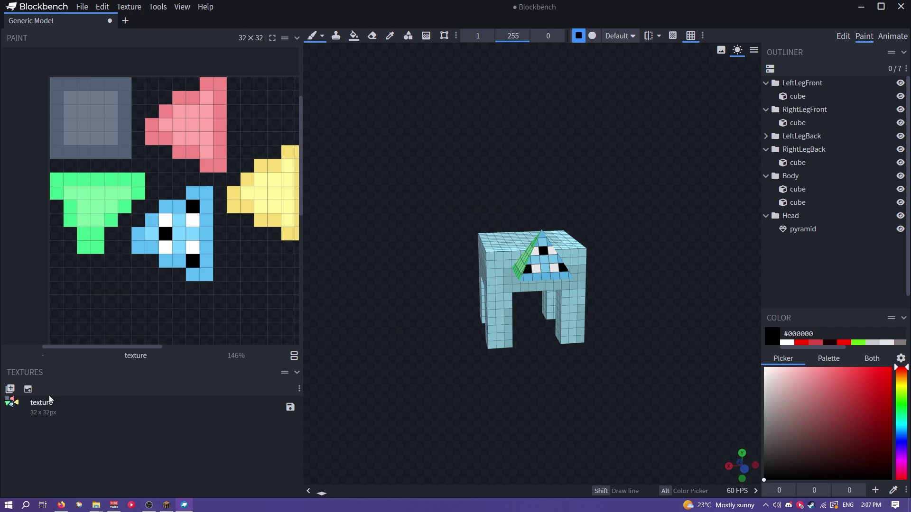
Create a blank texture named texture with a resolution of 64 x 64
left_click(10, 389)
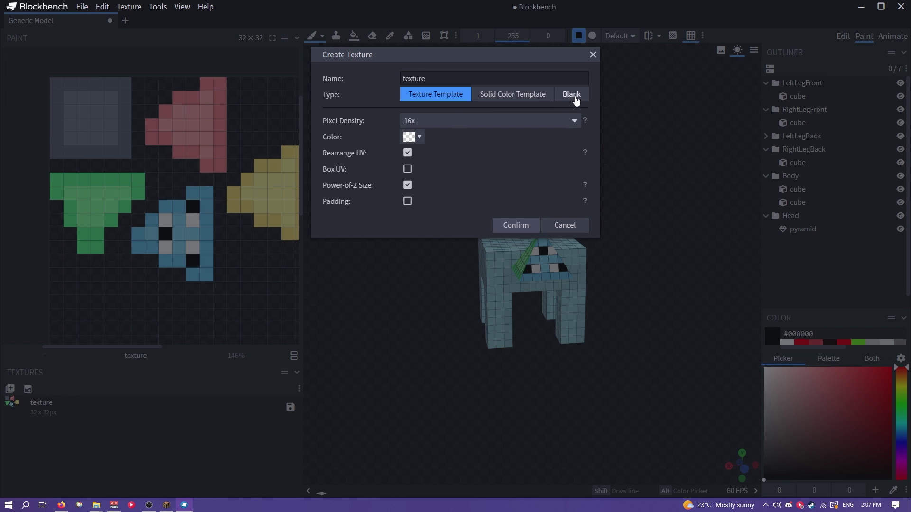
left_click(573, 95)
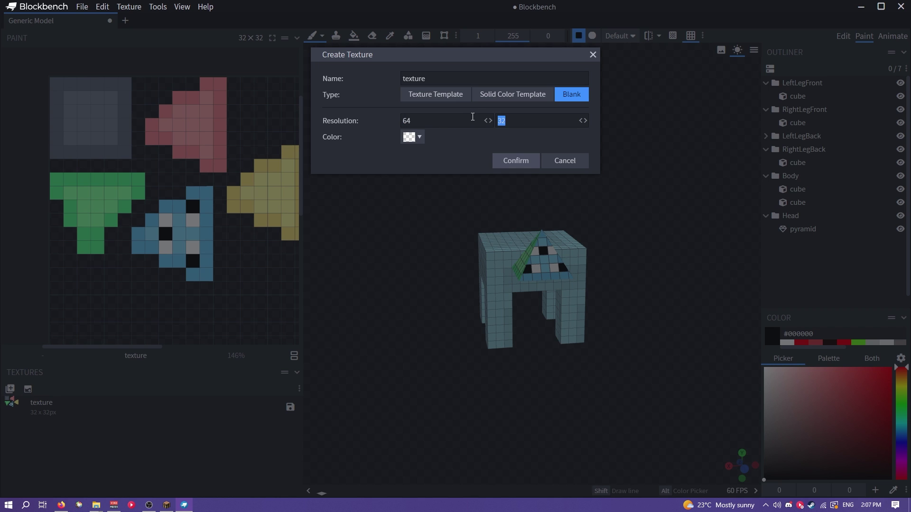
type("64")
left_click(515, 160)
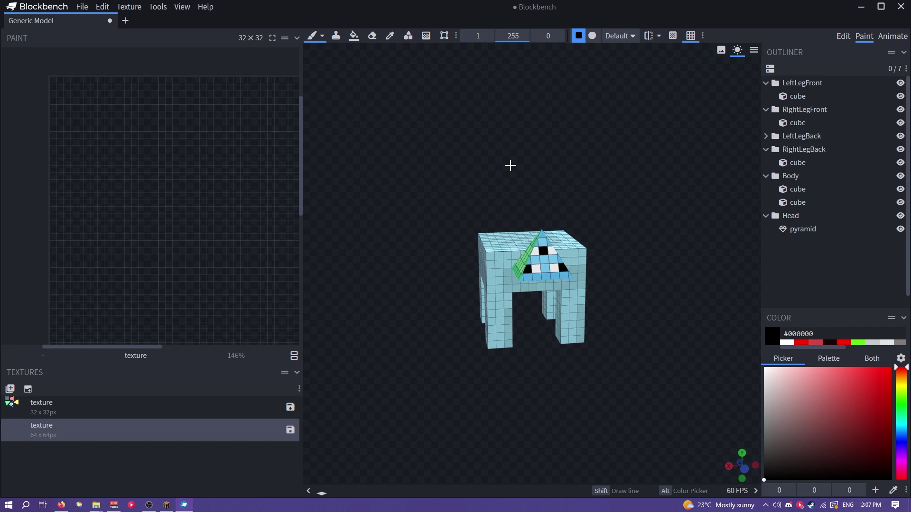
Select all the leg and body cubes and apply the blank 64 x 64 texture to them
middle_click_drag(145, 236, 70, 178)
scroll(94, 198, "down", 3)
left_click(792, 84)
right_click(793, 86)
right_click(808, 163)
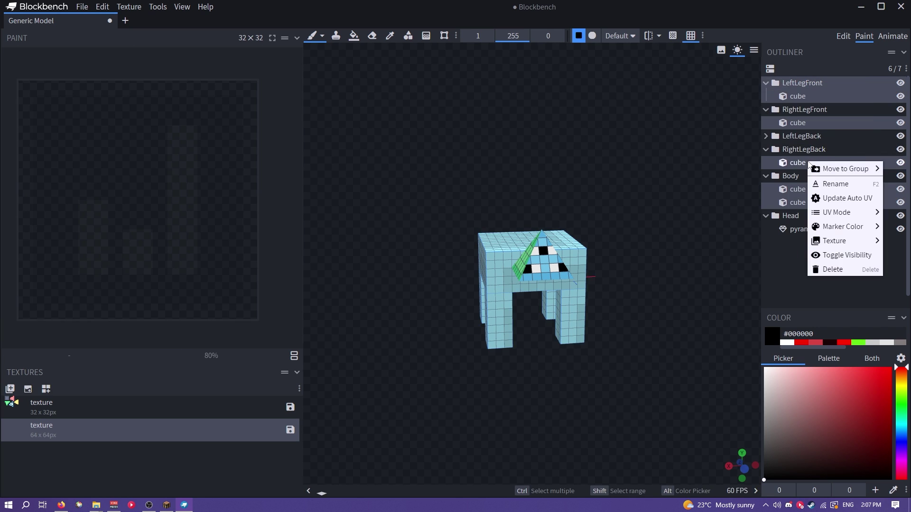
mouse_move(835, 212)
left_click(791, 225)
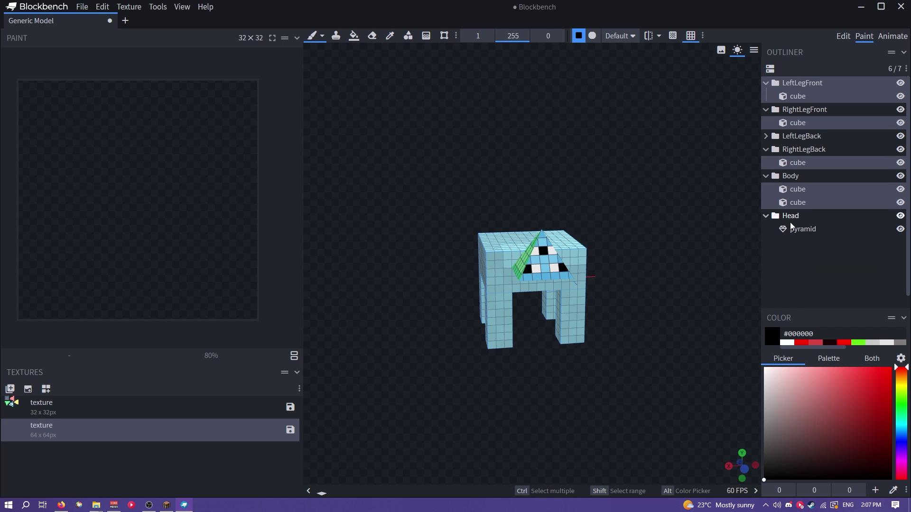
right_click(804, 166)
mouse_move(816, 230)
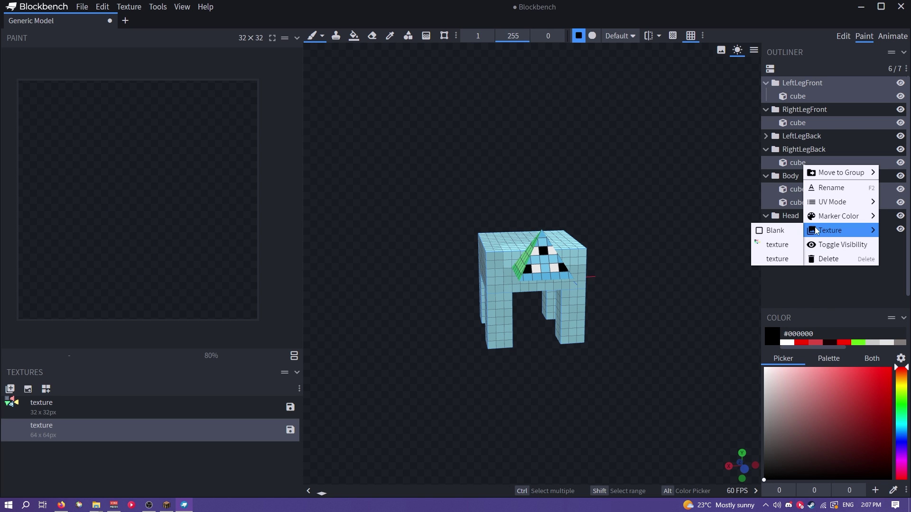
left_click(776, 260)
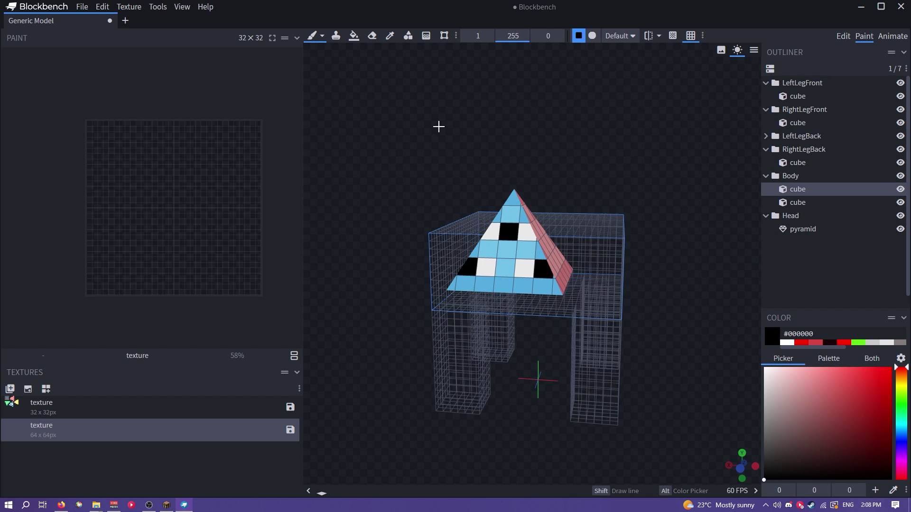
Try painting black pixels on the body and on the pyramid's green face, and undo them
left_click_drag(437, 126, 475, 124)
scroll(475, 124, "up", 10)
mouse_move(490, 203)
left_mouse_down()
mouse_move(446, 242)
mouse_move(449, 263)
mouse_move(478, 218)
mouse_move(479, 184)
mouse_move(397, 241)
mouse_move(401, 353)
left_mouse_up()
scroll(470, 151, "down", 4)
left_click_drag(470, 150, 500, 152)
left_click(593, 244)
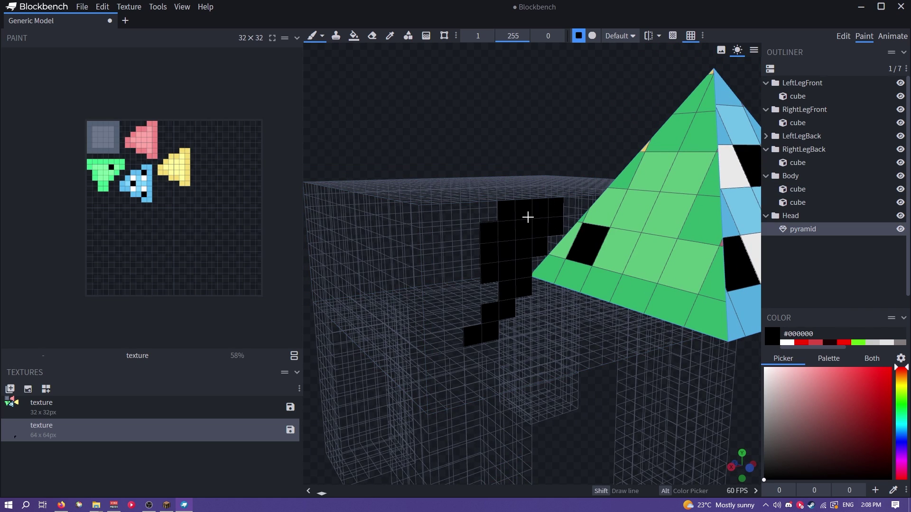
left_click_drag(533, 137, 496, 137)
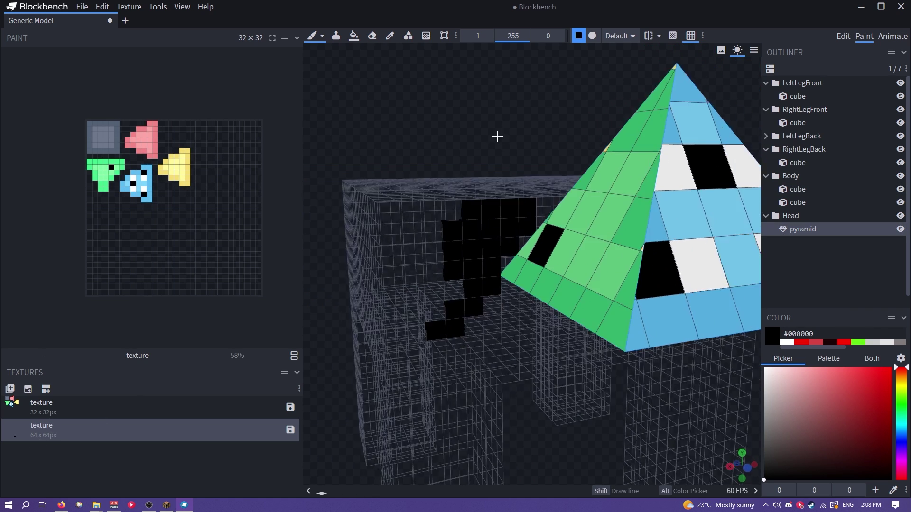
scroll(499, 137, "down", 2)
key("ctrl+z")
key("ctrl+z")
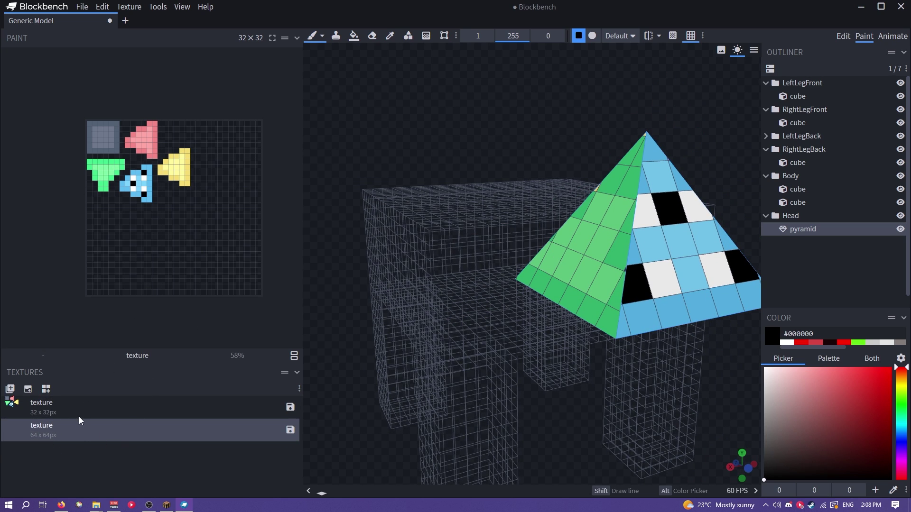
key("ctrl+z")
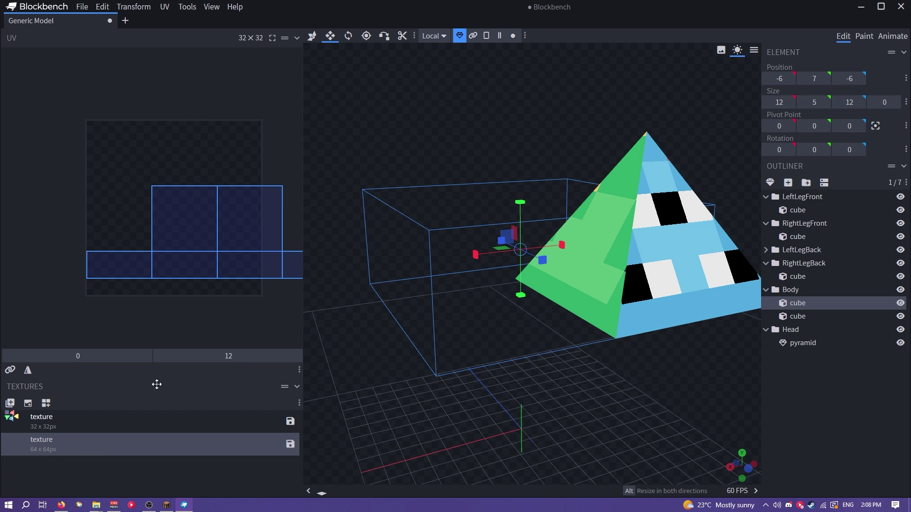
Set the project's texture size to 64 x 64
left_click(248, 36)
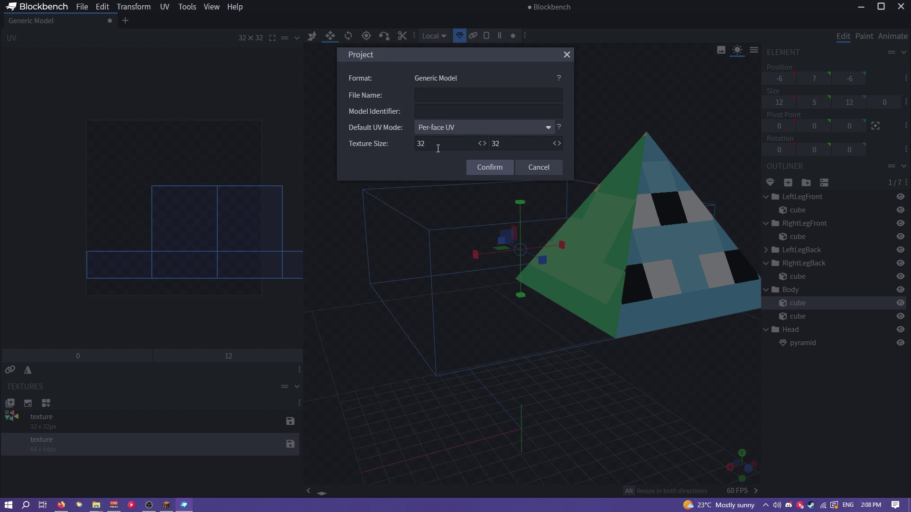
type("64")
key("Tab")
left_click(495, 169)
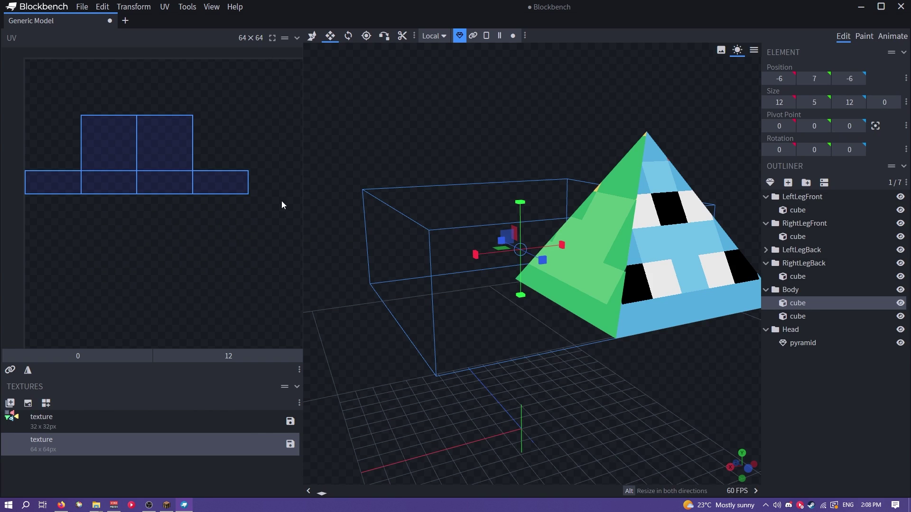
Paint the body cube red (#ed0000) on the 64 x 64 texture with brush size 4
scroll(230, 212, "down", 2)
left_click(863, 39)
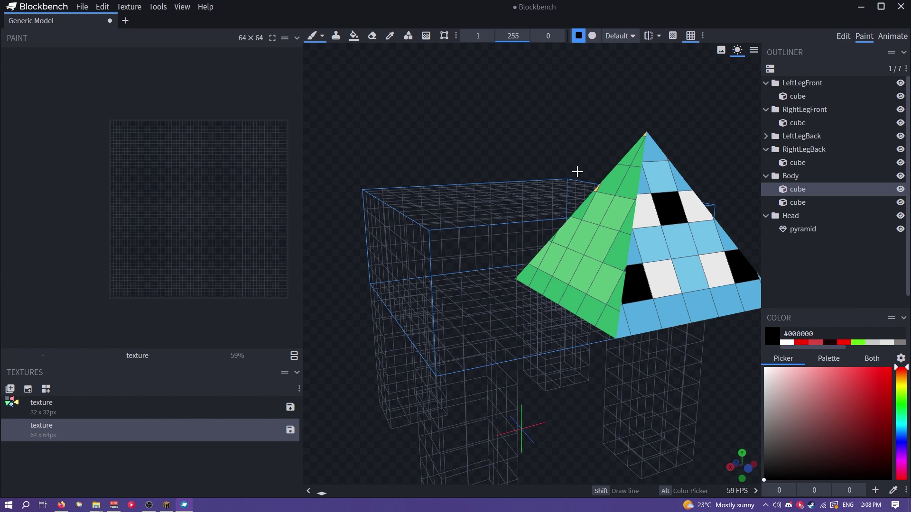
mouse_move(577, 172)
left_mouse_down()
mouse_move(514, 108)
mouse_move(529, 118)
mouse_move(519, 115)
left_mouse_up()
scroll(529, 118, "up", 2)
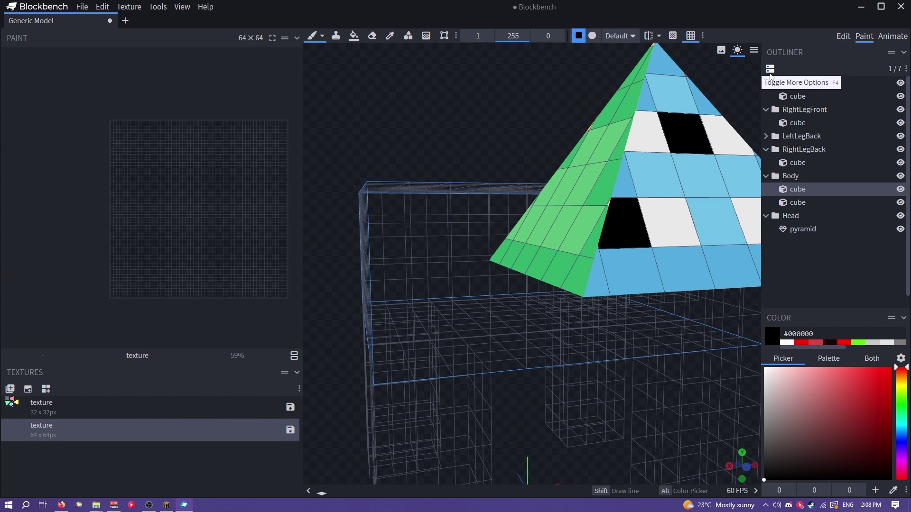
left_click(843, 36)
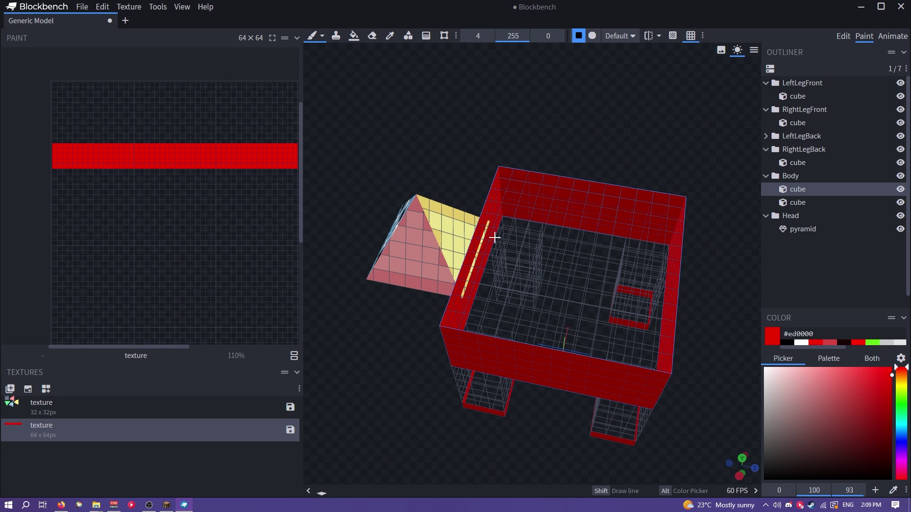
mouse_move(490, 234)
left_mouse_down()
mouse_move(514, 195)
mouse_move(640, 212)
mouse_move(663, 256)
mouse_move(653, 313)
mouse_move(623, 336)
mouse_move(489, 309)
mouse_move(560, 275)
mouse_move(577, 252)
left_mouse_up()
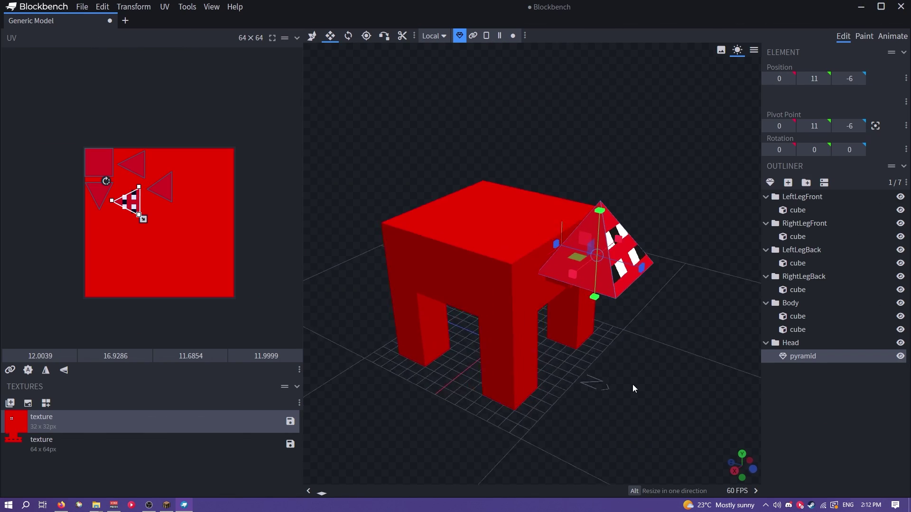
Select the leg and body areas on the UV map of texture2.png to examine which part of the model each covers
left_click_drag(633, 388, 610, 388)
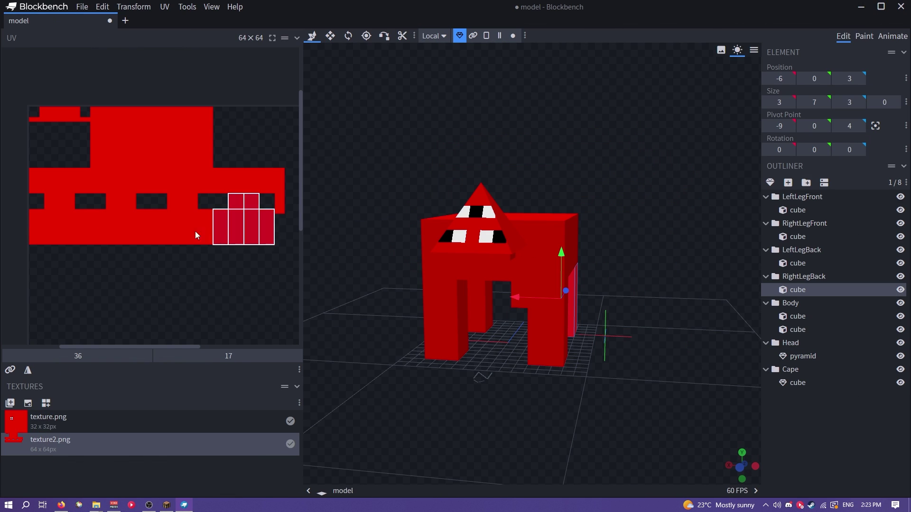
left_click(189, 230)
left_click(185, 181)
left_click(142, 232)
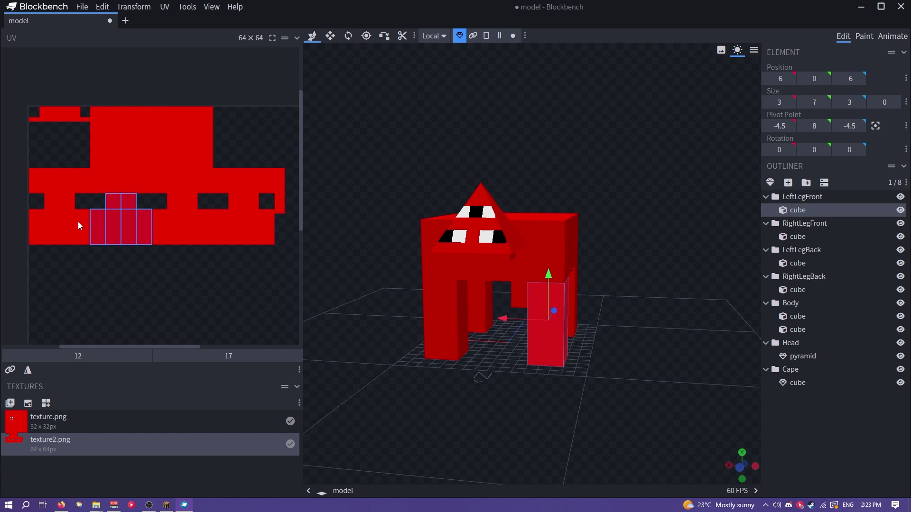
left_click(75, 225)
left_click(258, 143)
left_click_drag(434, 345, 425, 427)
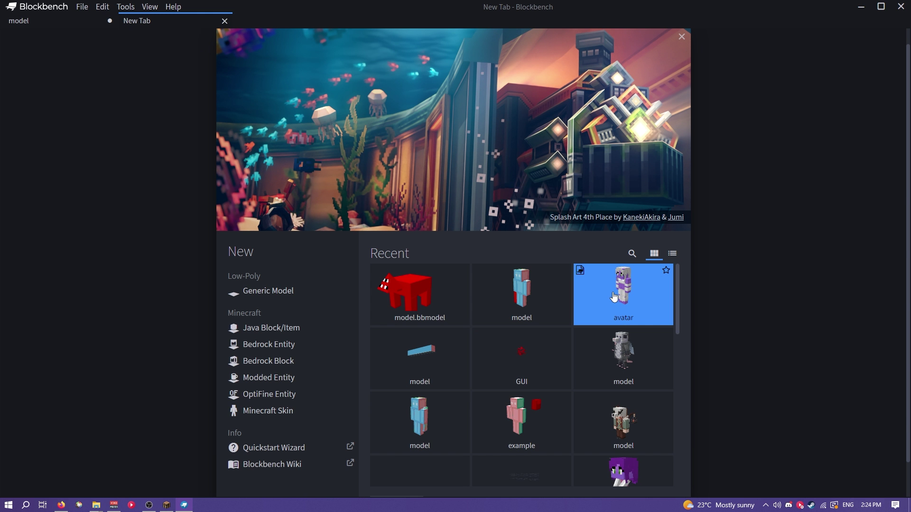
Open the recent avatar model, and return to the red model to review texture.png and texture2.png
left_click(614, 297)
left_click(70, 15)
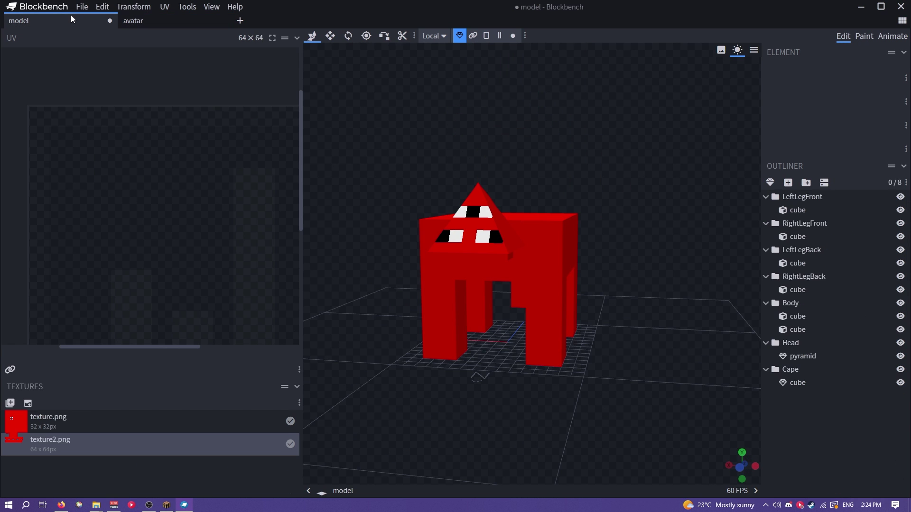
left_click(79, 423)
left_click(66, 453)
Switch to the avatar model and compare its sweater.png and tshirt.png textures
left_click(170, 19)
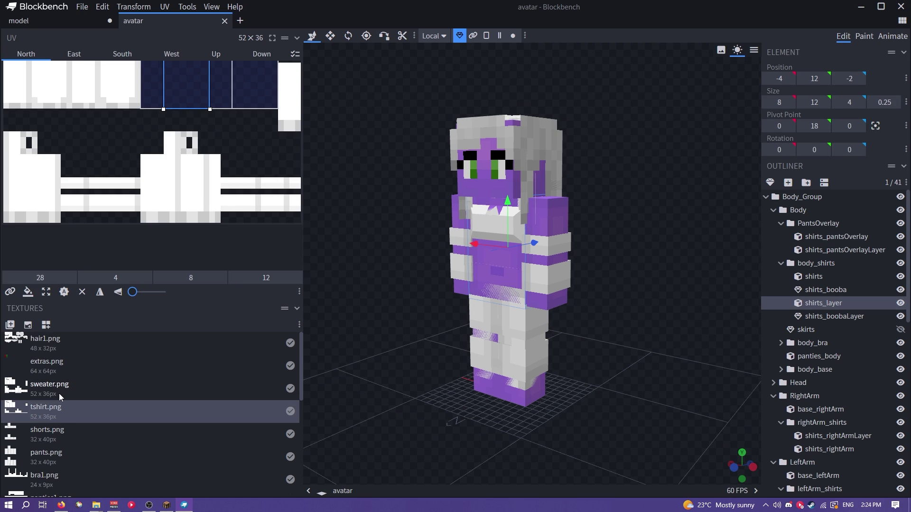
left_click(59, 394)
left_click(43, 411)
left_click(47, 388)
left_click(76, 411)
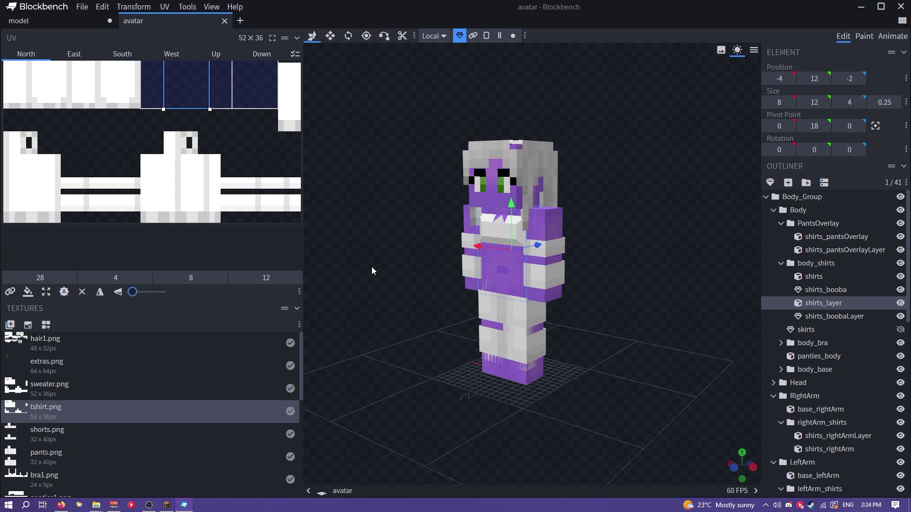
Switch the shirts_layer cube to Box UV mode and select its mapping on tshirt.png
right_click(253, 127)
mouse_move(303, 219)
left_click(383, 233)
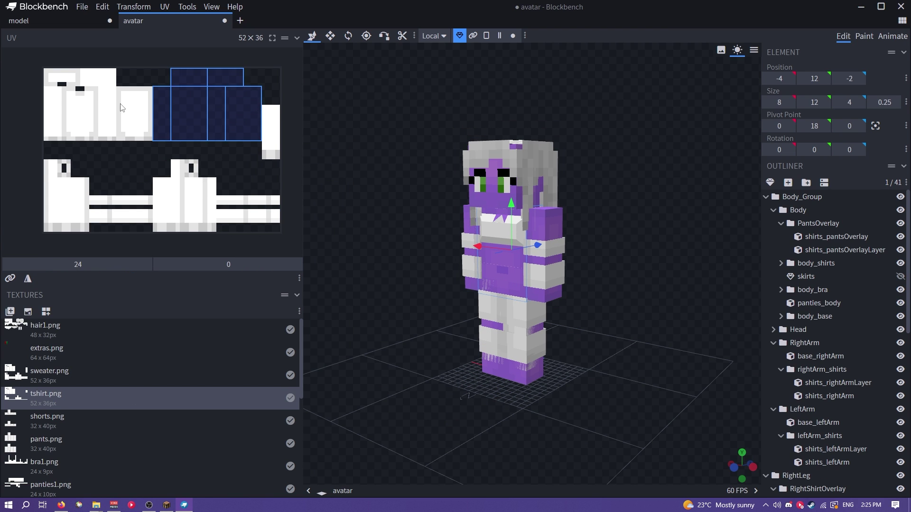
left_click(171, 122)
left_click(132, 116)
left_click(192, 139)
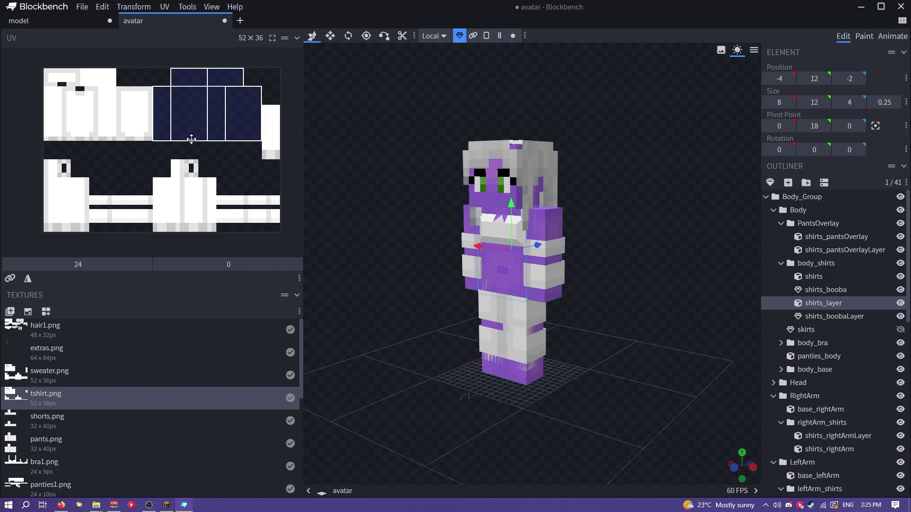
Try Box UV mode on the pants_leftLegLayer cube and move its mapping over shorts.png
left_click(83, 428)
left_click(503, 343)
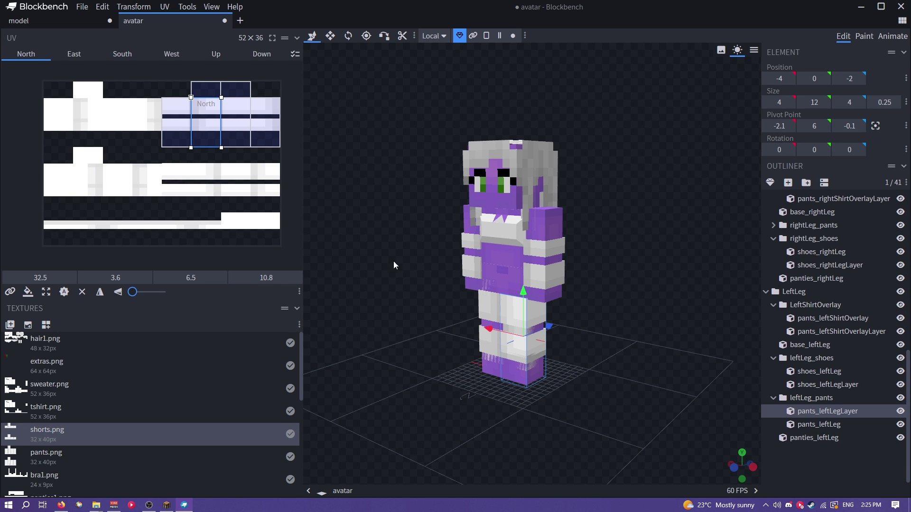
left_click(235, 110)
right_click(234, 109)
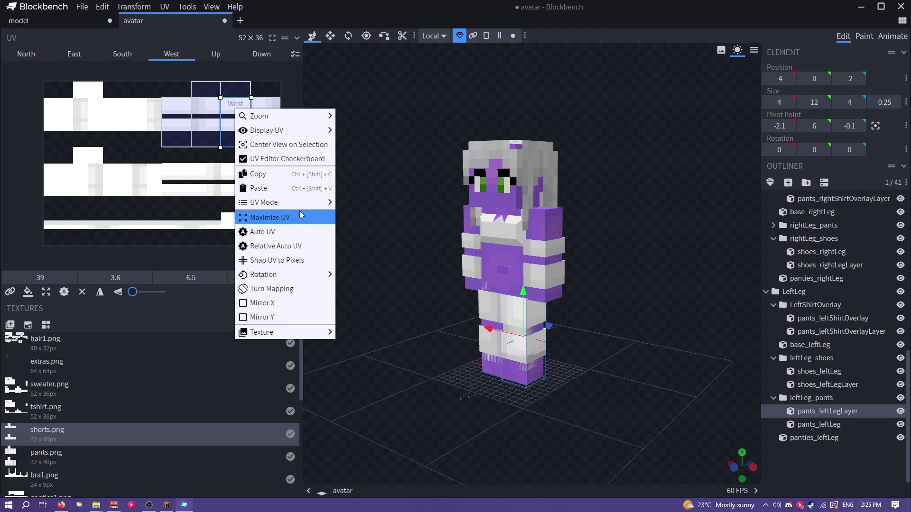
mouse_move(305, 206)
left_click(360, 214)
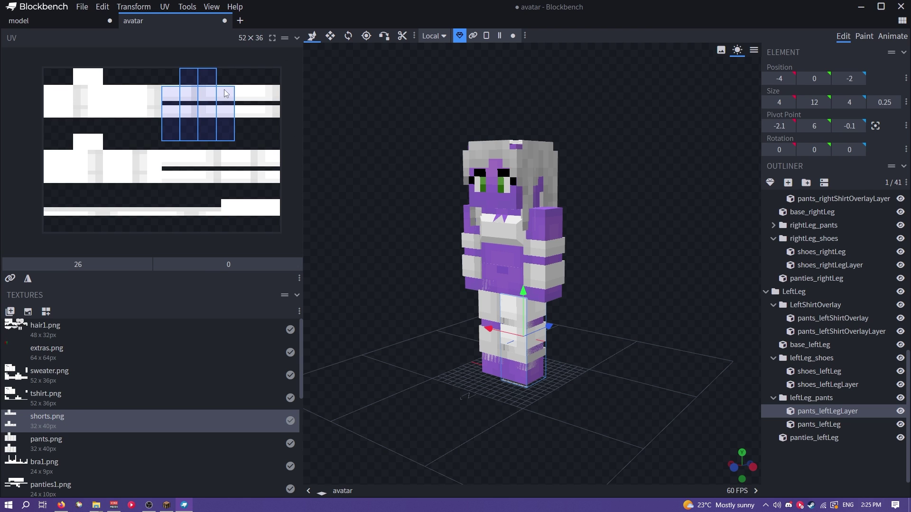
left_click_drag(219, 97, 237, 101)
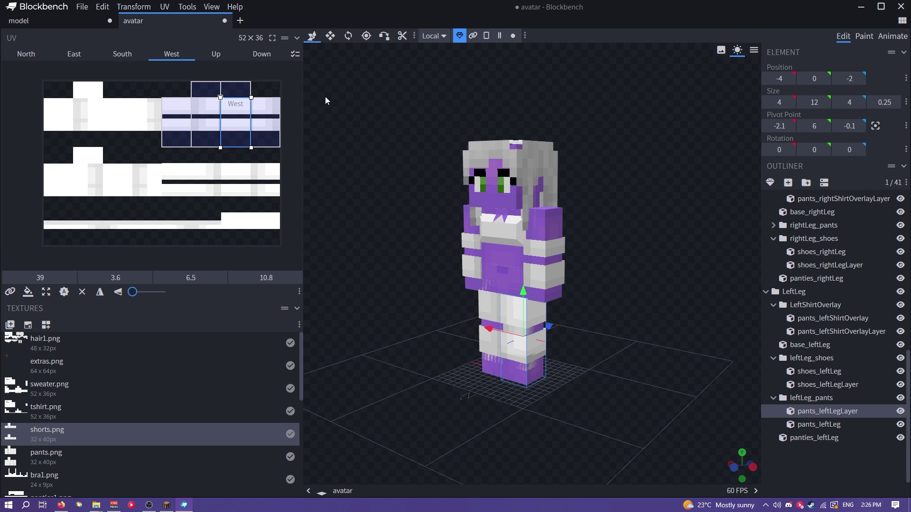
Select the shoes_rightLeg cube and set the avatar project's texture size to 32 x 32
left_click(822, 251)
left_click(256, 42)
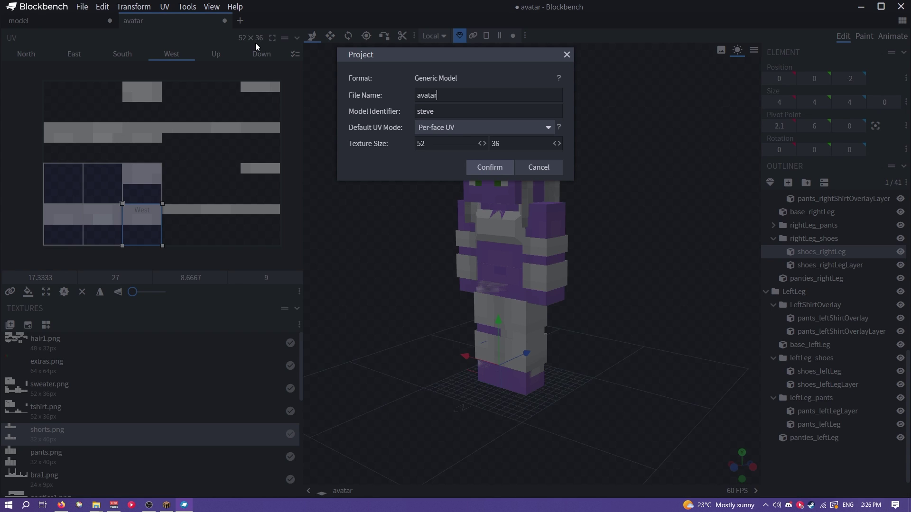
type("32")
key("Tab")
type("32")
left_click(489, 167)
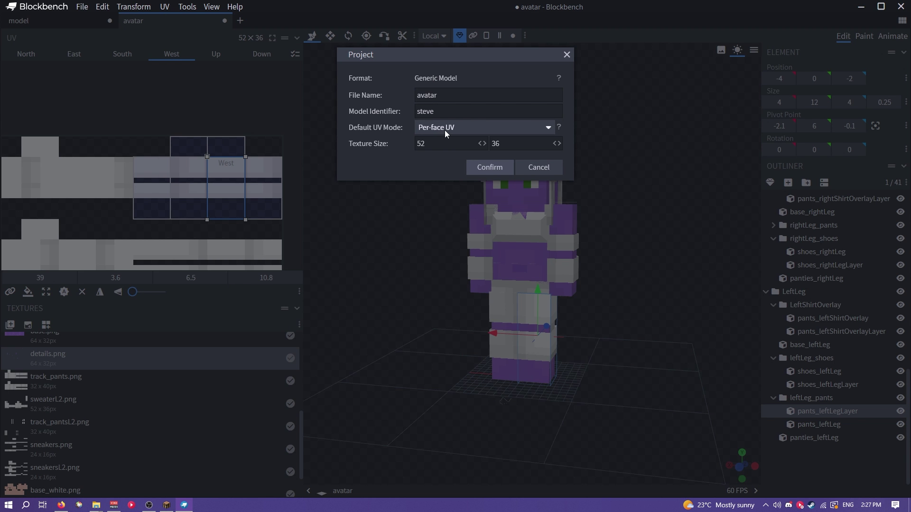
Set the avatar project's default UV mode to Box UV and its texture size to 32 x 32
left_click(445, 130)
left_click(443, 157)
left_click(490, 168)
left_click_drag(375, 264, 378, 238)
left_click(253, 38)
left_click_drag(439, 144, 388, 146)
type("32")
left_click(489, 168)
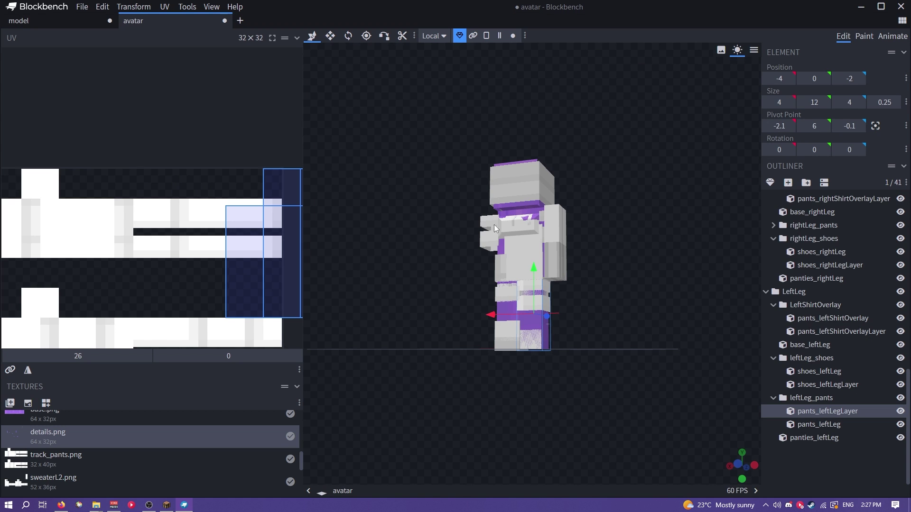
Set the avatar project's texture size to 32 x 32 with Per-face UV as the default mode
left_click_drag(499, 233, 197, 292)
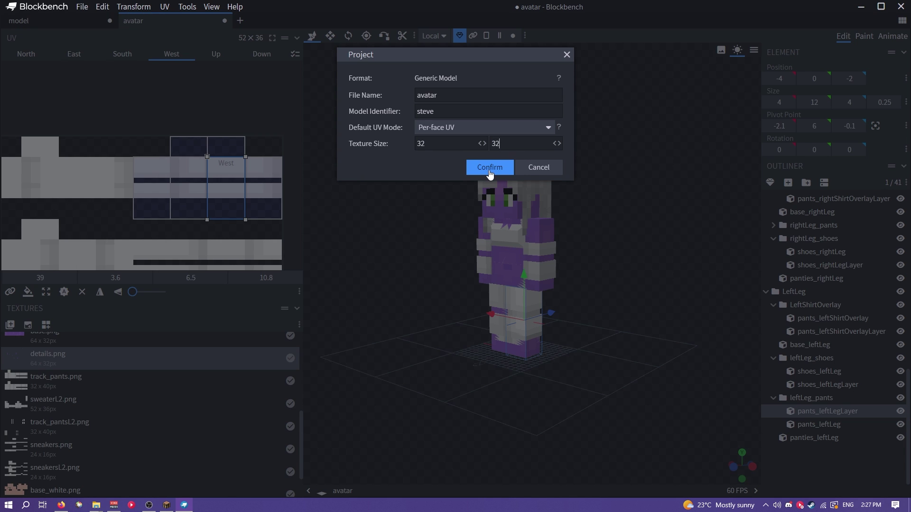
left_click(489, 168)
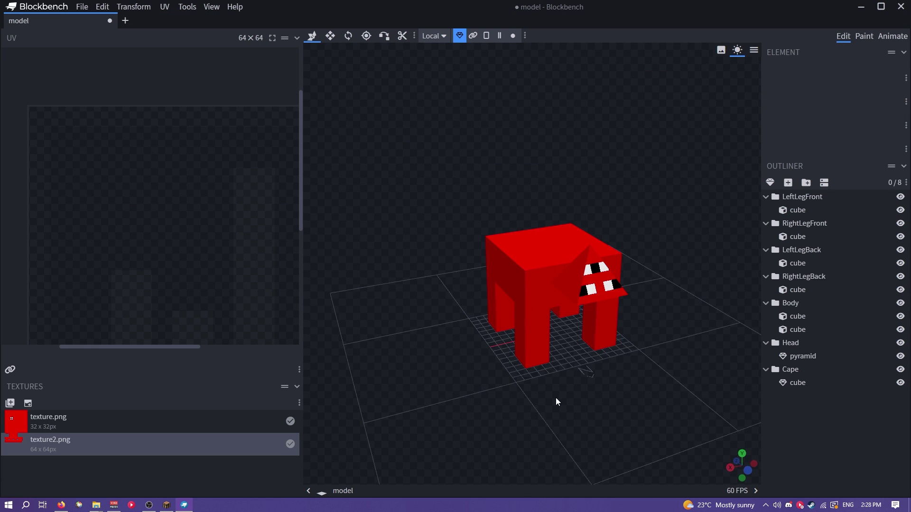
Examine how the Head pyramid and the upper Body cube of the red model are mapped, with texture.png selected
left_click_drag(557, 398, 487, 390)
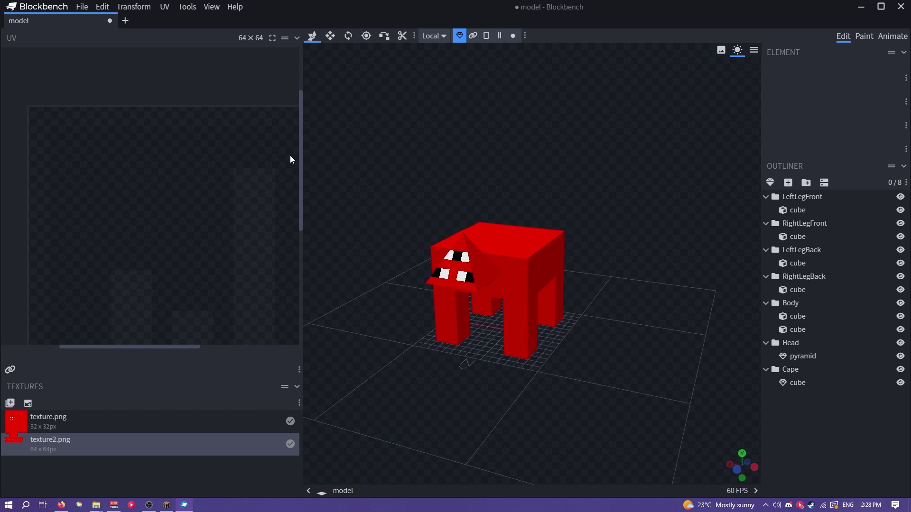
left_click(38, 426)
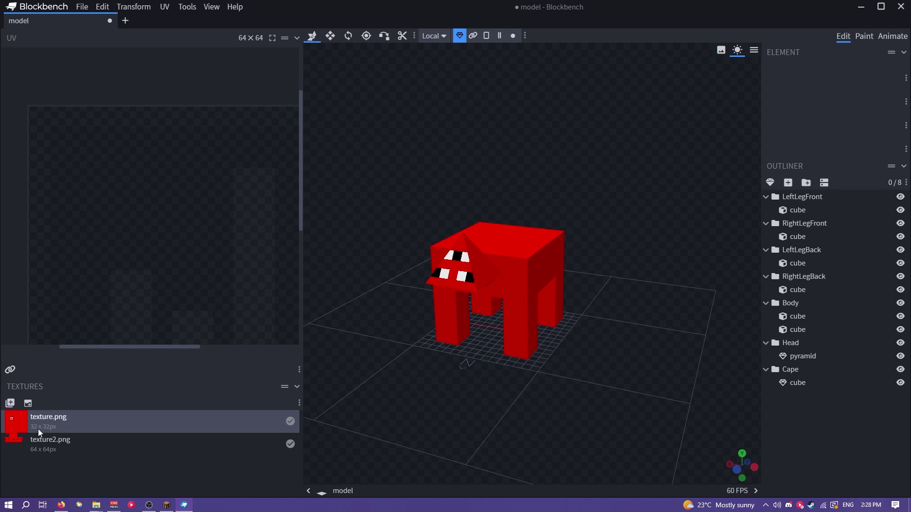
left_click(497, 275)
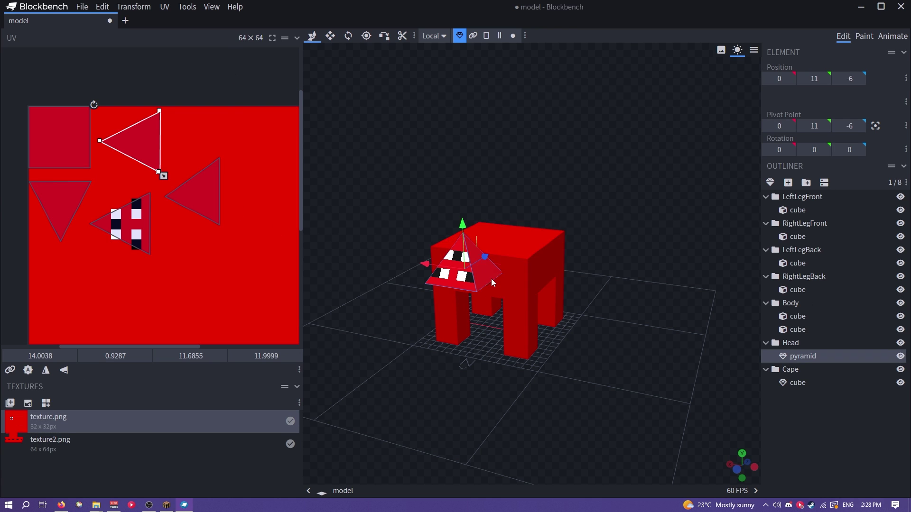
left_click(506, 307)
Try moving the Body cube's Up face on the UV map and undo the move
left_click(119, 164)
mouse_move(119, 165)
left_mouse_down()
mouse_move(92, 186)
mouse_move(116, 146)
mouse_move(75, 142)
mouse_move(125, 149)
left_mouse_up()
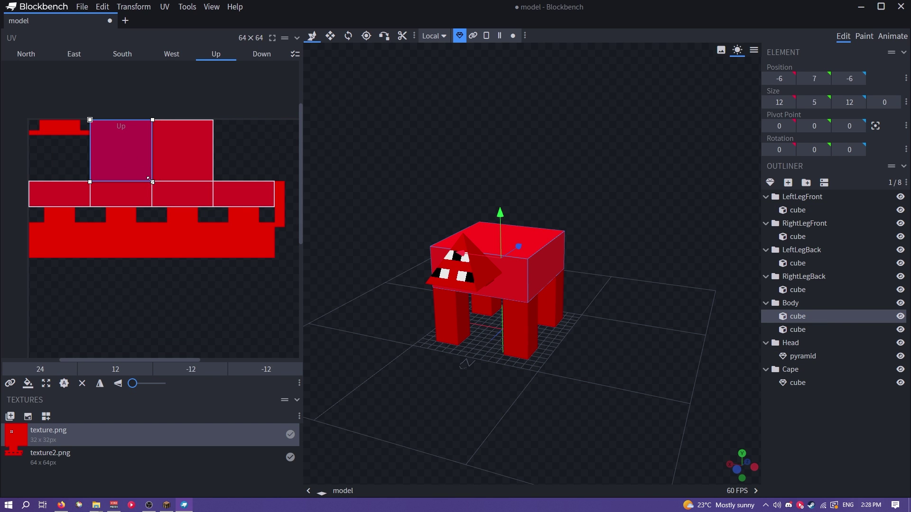
left_click_drag(149, 180, 123, 154)
key("ctrl+z")
Try to rotate the Head pyramid's eye face on the UV map and undo the change
left_click(790, 357)
left_click(796, 383)
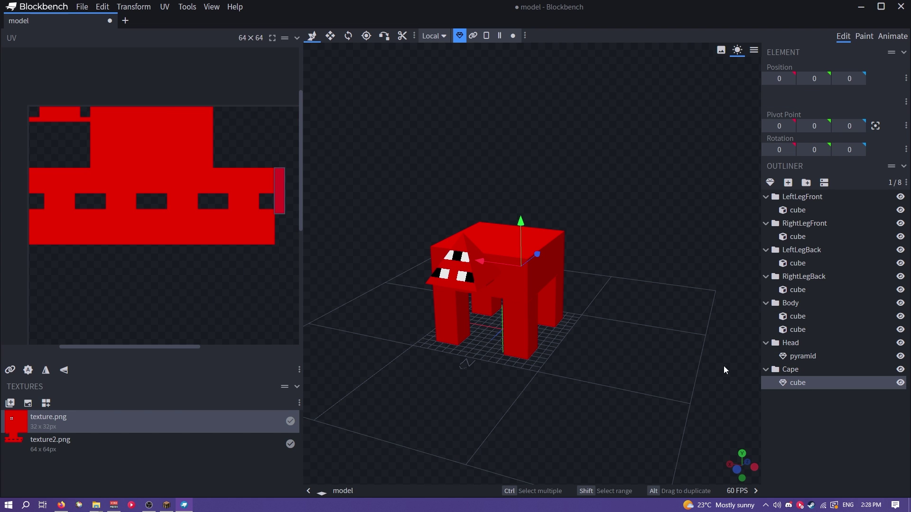
left_click(803, 356)
left_click_drag(148, 190, 108, 266)
key("ctrl+z")
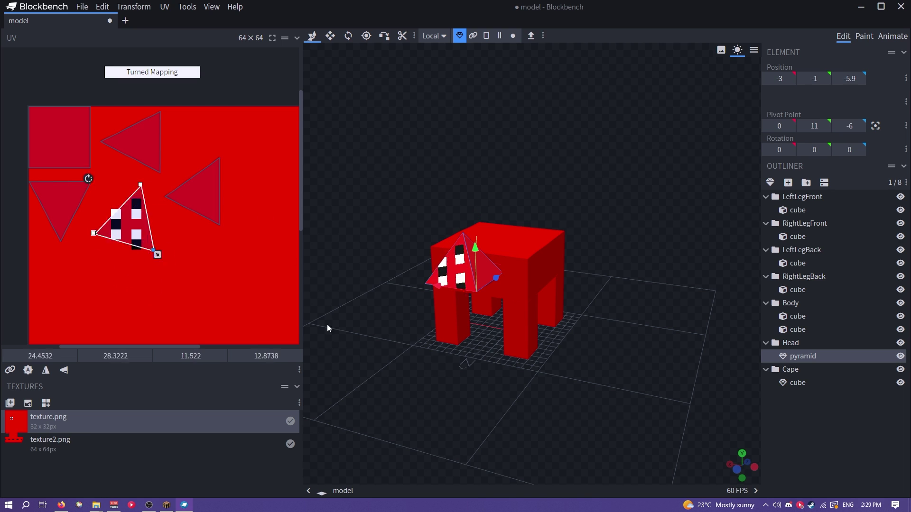
left_click_drag(327, 367, 449, 374)
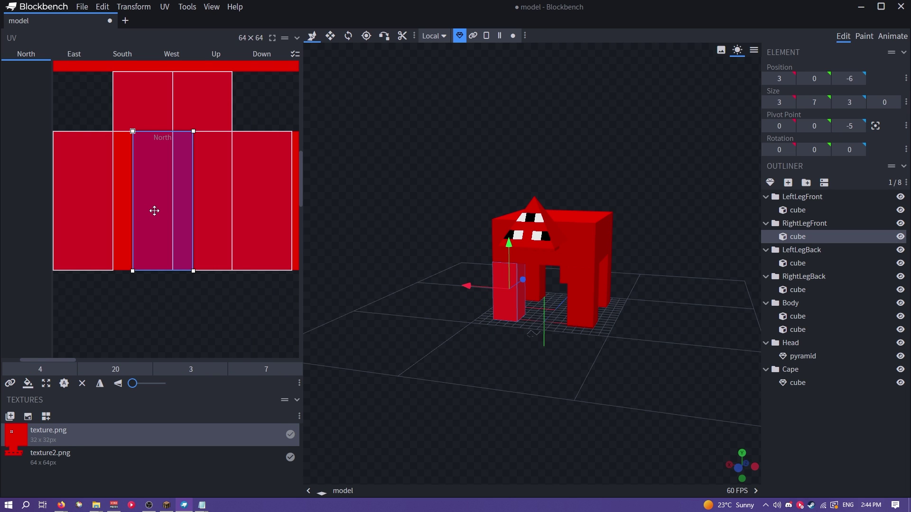
Move the RightLegFront cube's North UV face to 2.976, 20.05, slightly off the pixel grid
mouse_move(155, 211)
left_mouse_down()
mouse_move(132, 209)
mouse_move(175, 201)
mouse_move(131, 217)
mouse_move(148, 212)
mouse_move(141, 215)
left_mouse_up()
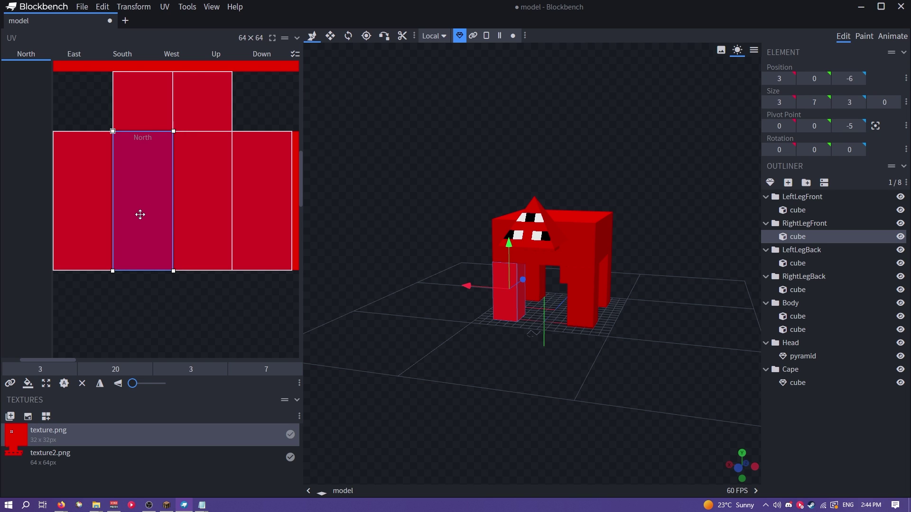
mouse_move(142, 213)
left_mouse_down()
mouse_move(152, 209)
mouse_move(142, 213)
mouse_move(149, 216)
left_mouse_up()
left_click_drag(177, 189, 136, 210)
left_click_drag(192, 205, 191, 204, "shift")
left_click(102, 203)
left_click(122, 205)
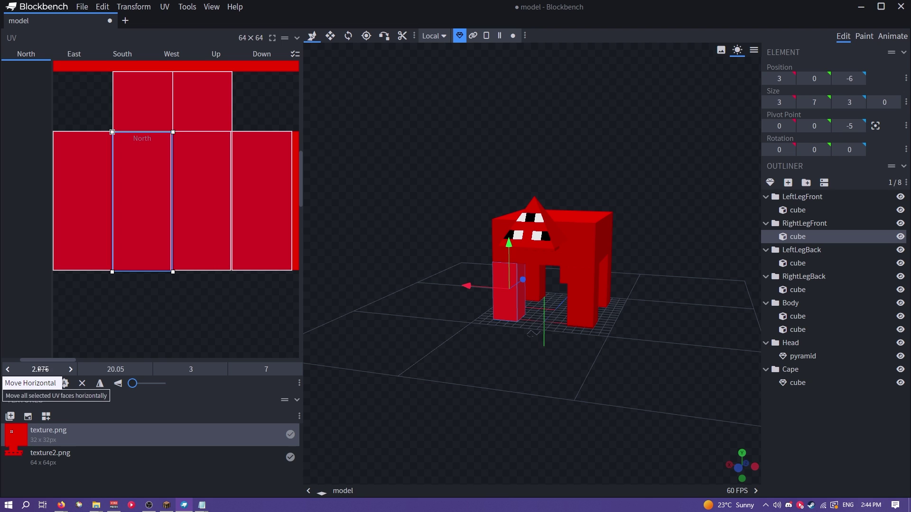
Select all parts of the model and inspect the UV map for faces that are off the pixel grid
scroll(170, 291, "down", 3)
middle_click_drag(134, 281, 81, 275)
left_click(81, 275)
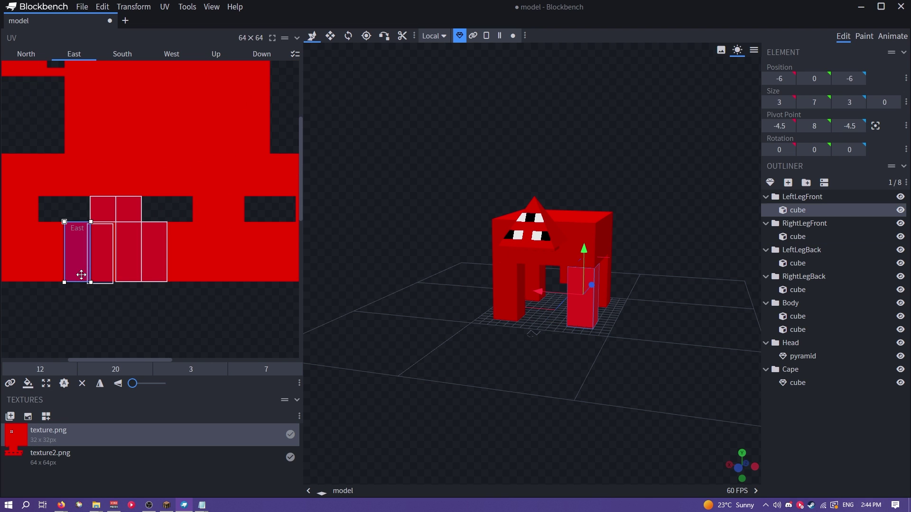
left_click(826, 275)
key("ctrl+a")
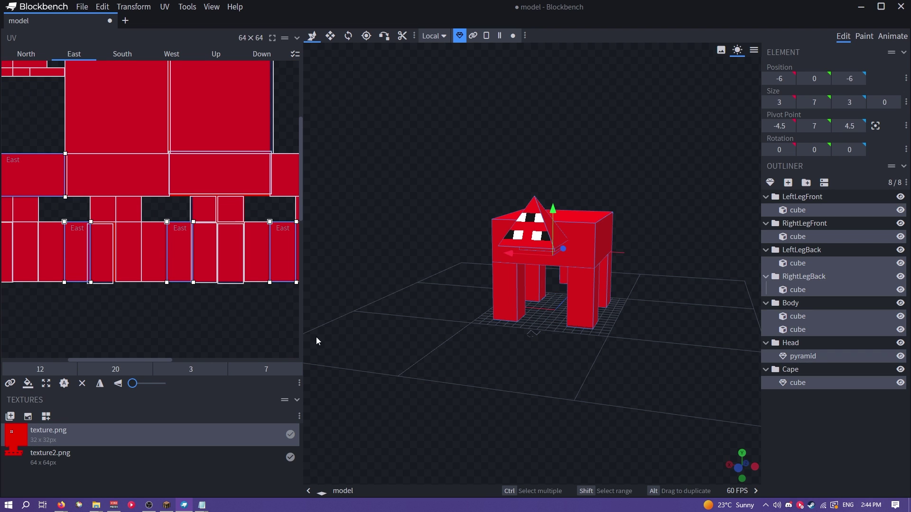
left_click(173, 298)
scroll(175, 283, "up", 3)
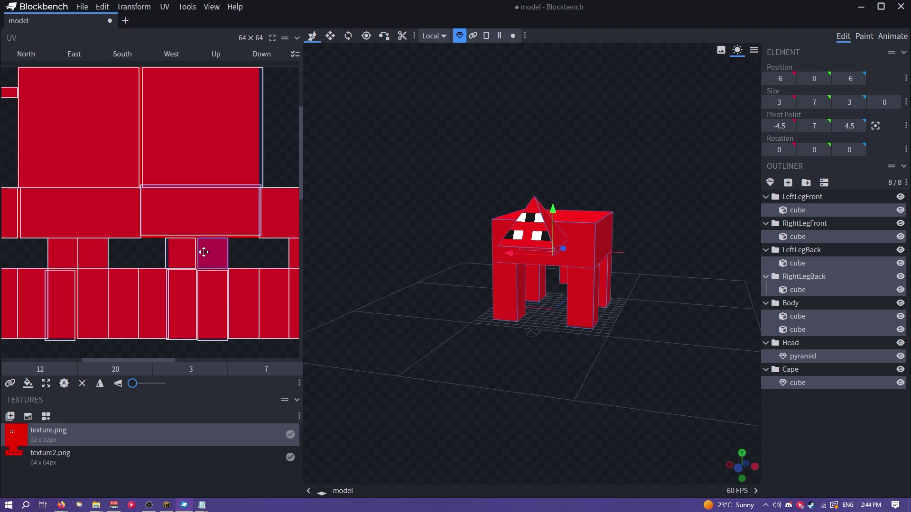
scroll(204, 252, "up", 5)
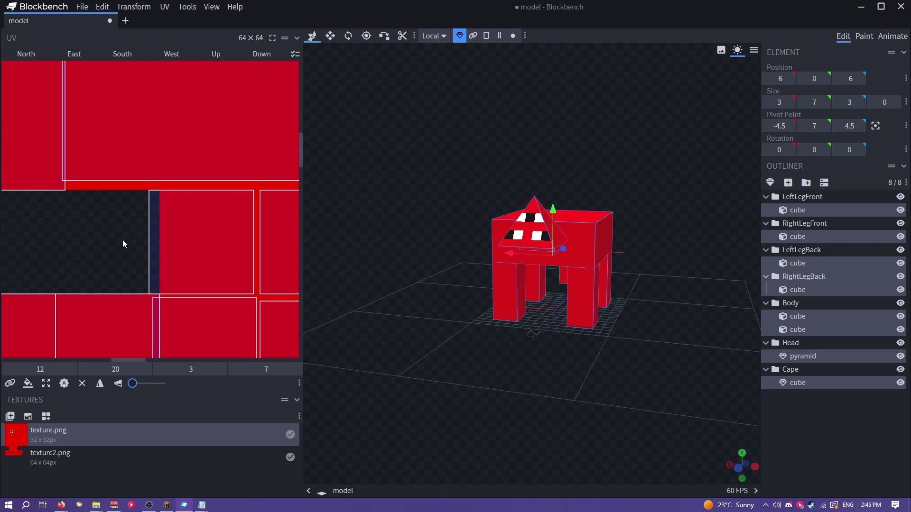
scroll(123, 240, "down", 5)
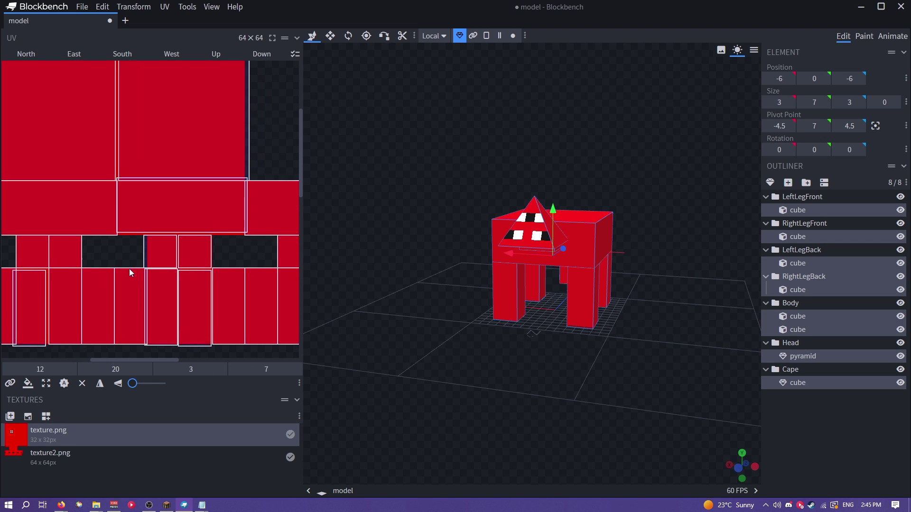
middle_click_drag(129, 269, 170, 297)
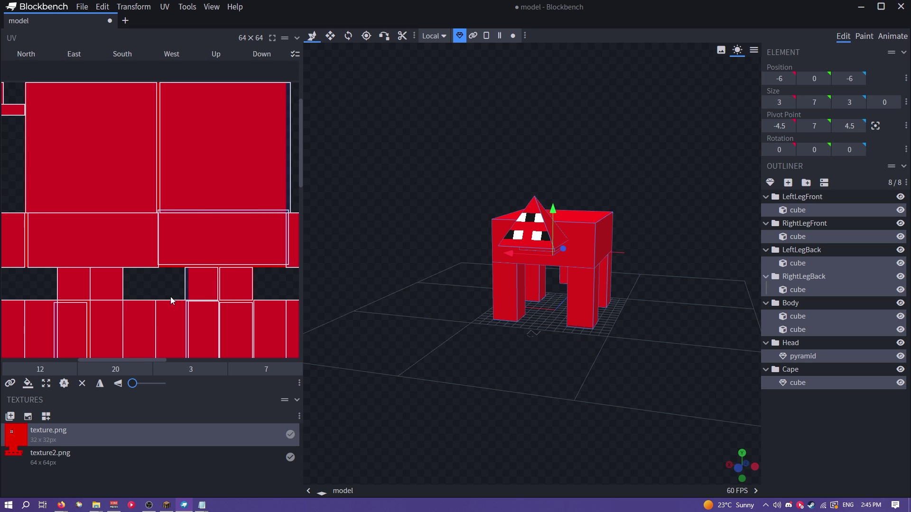
Customize the UV toolbar by searching for "snap" and adding the Snap UV to Pixels action
left_click(299, 390)
left_click(314, 398)
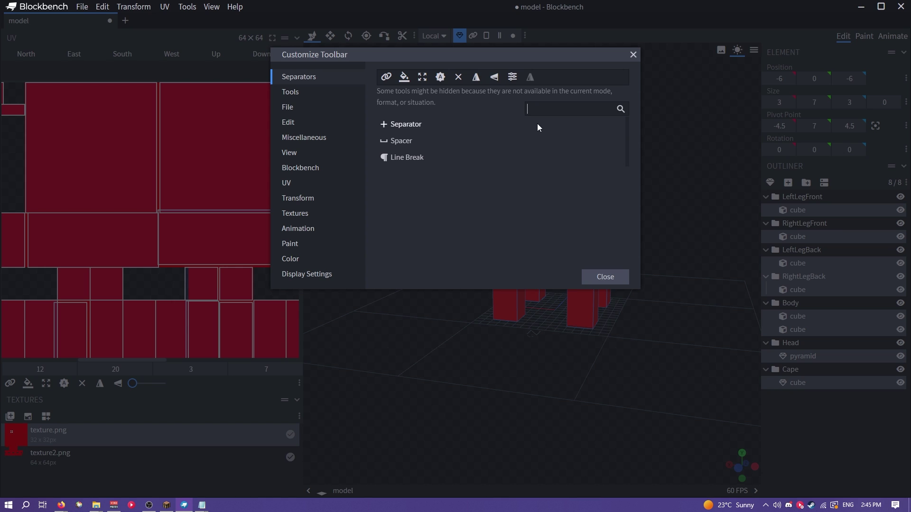
type("snap")
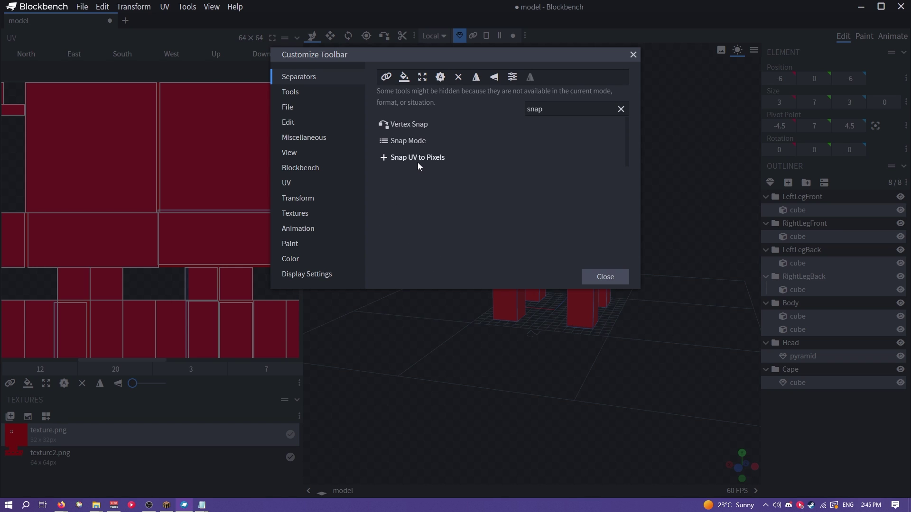
left_click(383, 158)
left_click(603, 277)
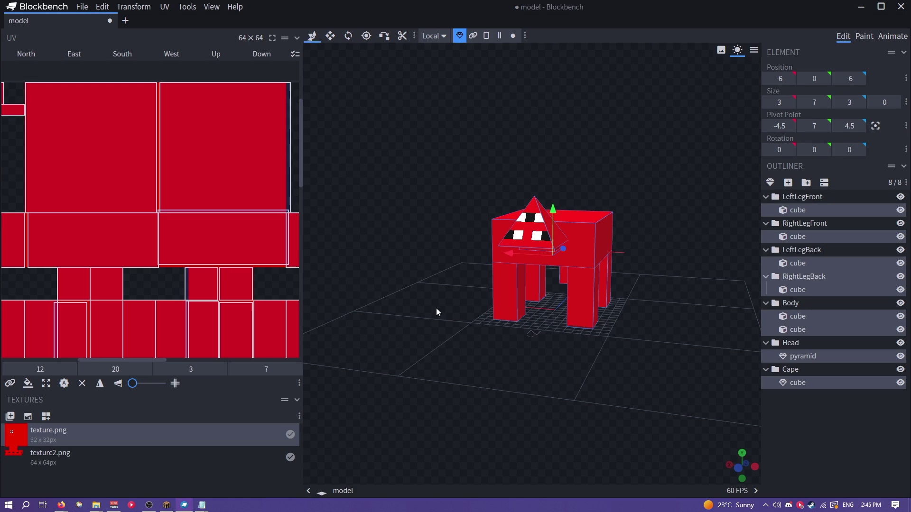
Reorder the UV toolbar so that Snap UV to Pixels comes before the rotation slider
left_click(299, 383)
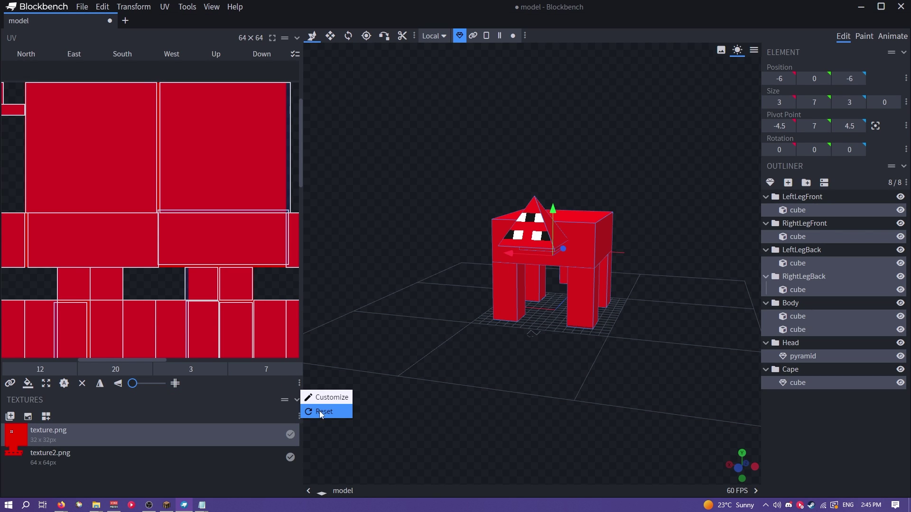
left_click(320, 411)
left_click_drag(531, 83, 513, 81)
left_click(602, 283)
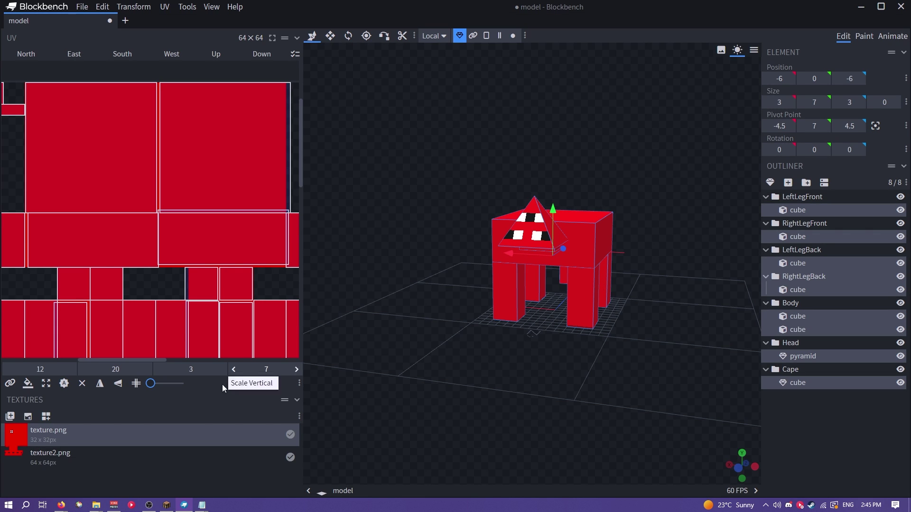
Select every UV face of the model and snap them all to the pixel grid, and check their alignment
left_click(247, 248)
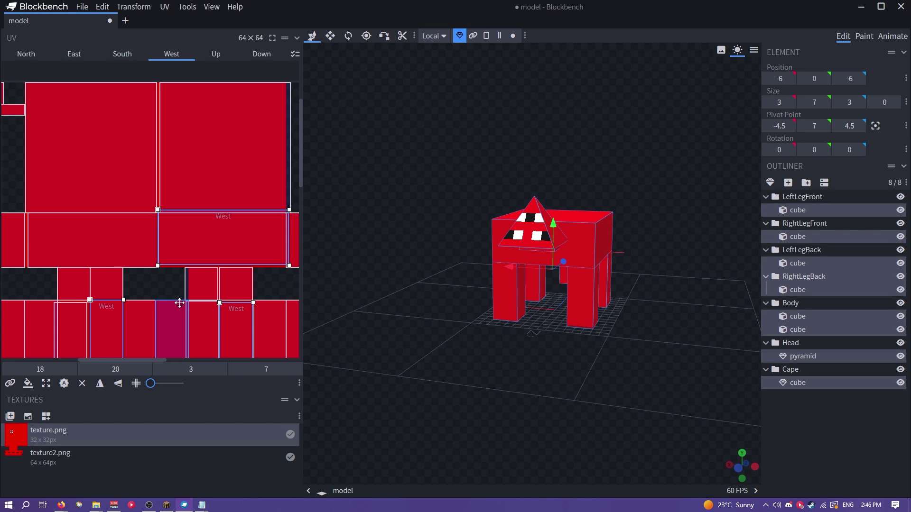
key("ctrl+a")
left_click(136, 383)
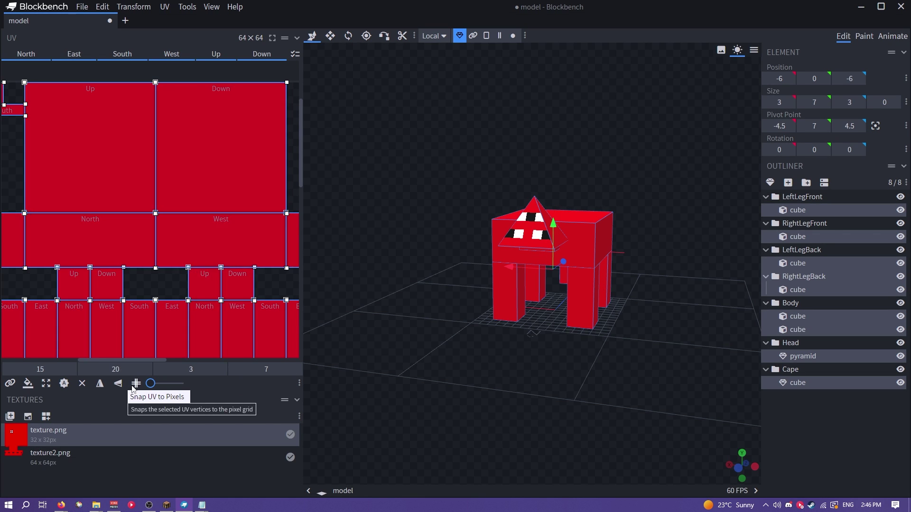
scroll(162, 316, "down", 1)
scroll(161, 315, "down", 3)
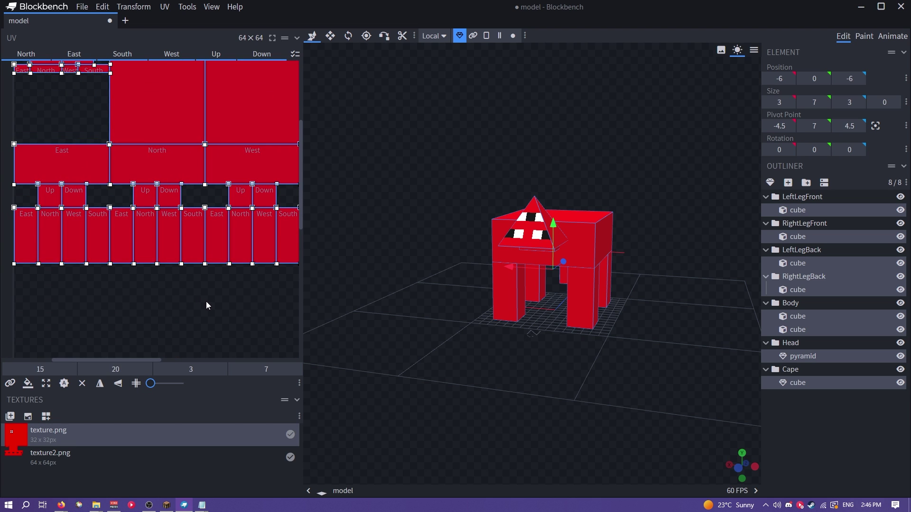
scroll(209, 297, "up", 3)
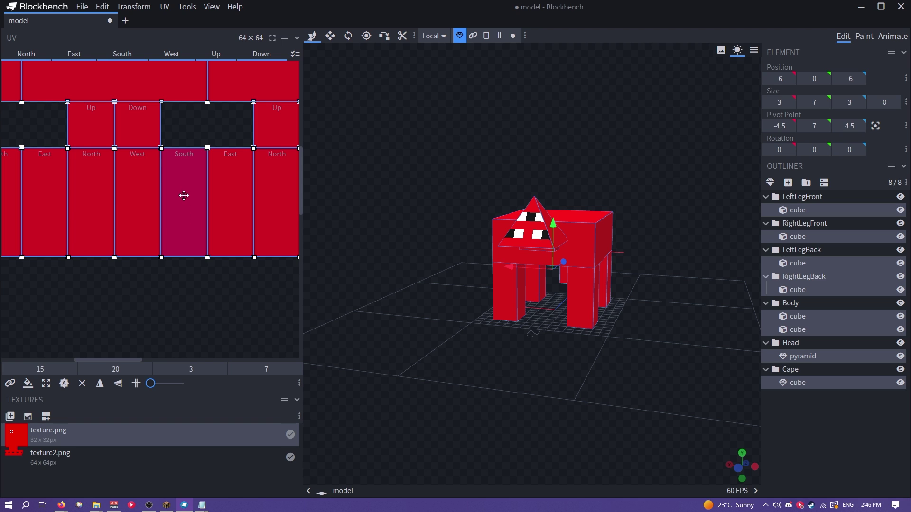
Move a corner of the pyramid's UV face and snap it to the pixel grid, and check the UV alignment of the small body cube
scroll(204, 275, "up", 4)
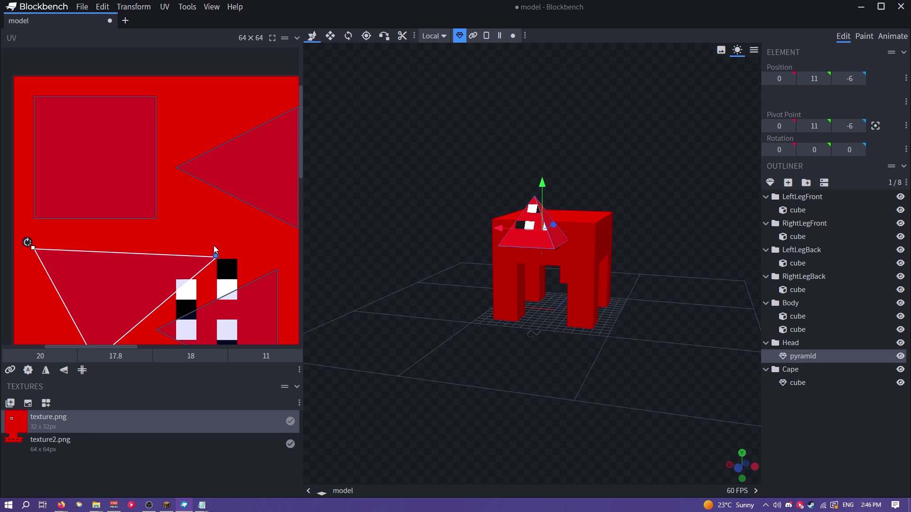
left_click_drag(216, 256, 221, 273)
left_click(82, 371)
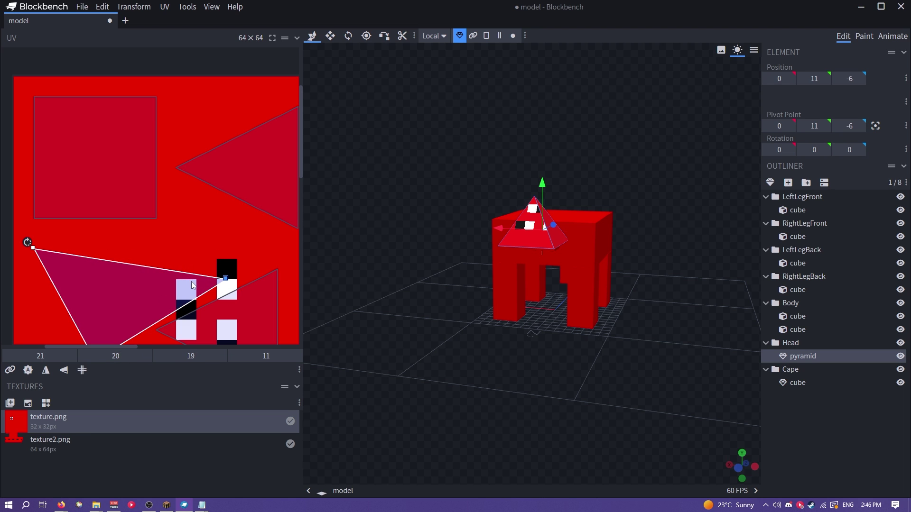
scroll(235, 275, "up", 3)
scroll(234, 271, "up", 3)
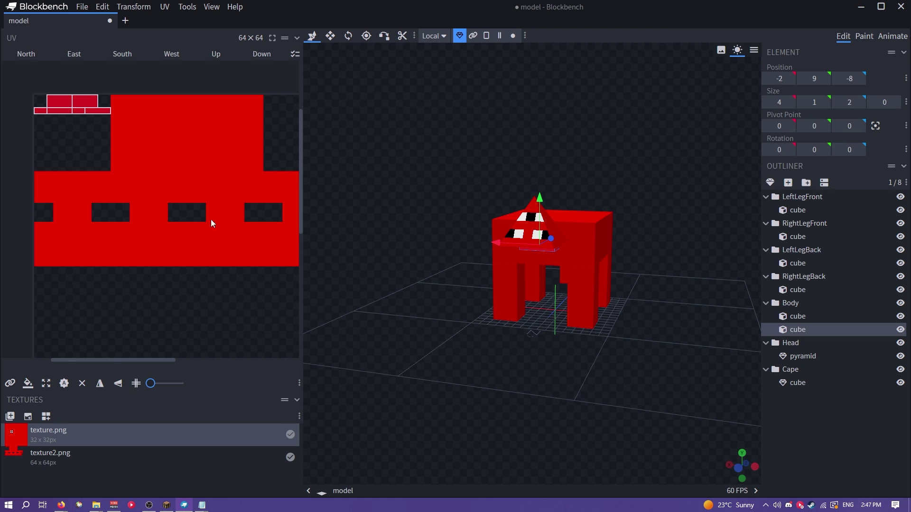
left_click(211, 173)
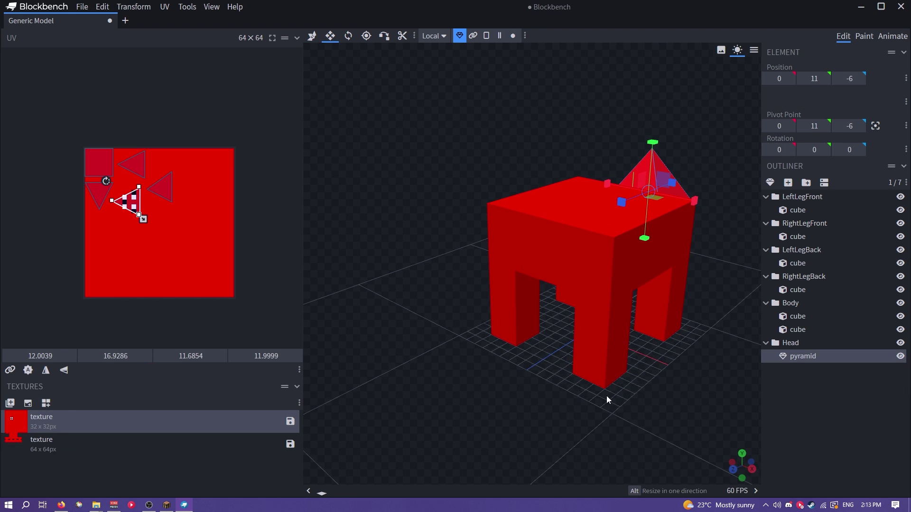
Add a new group named "Cape" to the outliner
left_click_drag(606, 396, 615, 392)
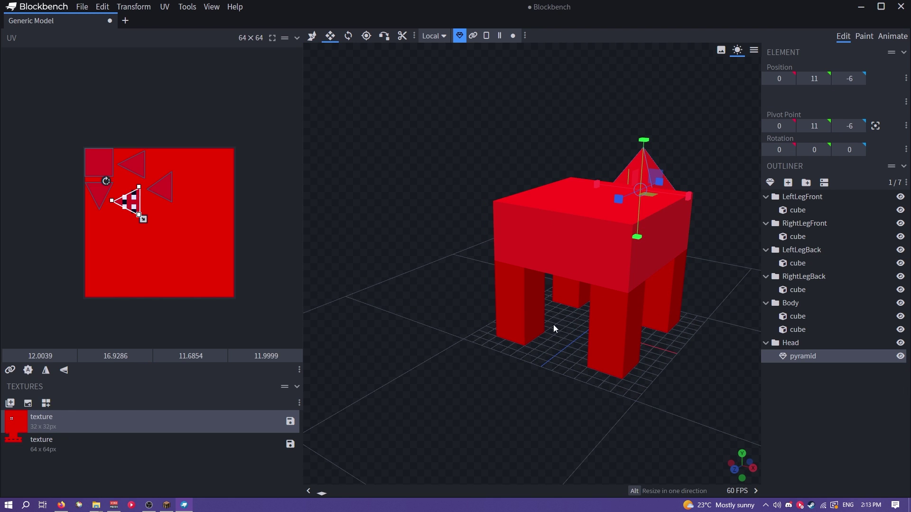
left_click_drag(541, 372, 489, 371)
scroll(503, 394, "up", 3)
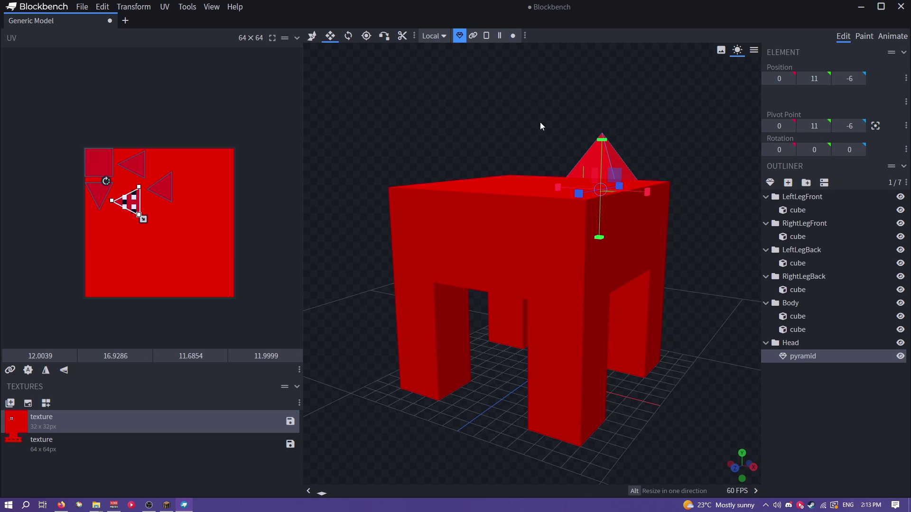
mouse_move(542, 123)
right_mouse_down()
mouse_move(546, 110)
mouse_move(553, 130)
right_mouse_up()
left_click(811, 394)
left_click(806, 183)
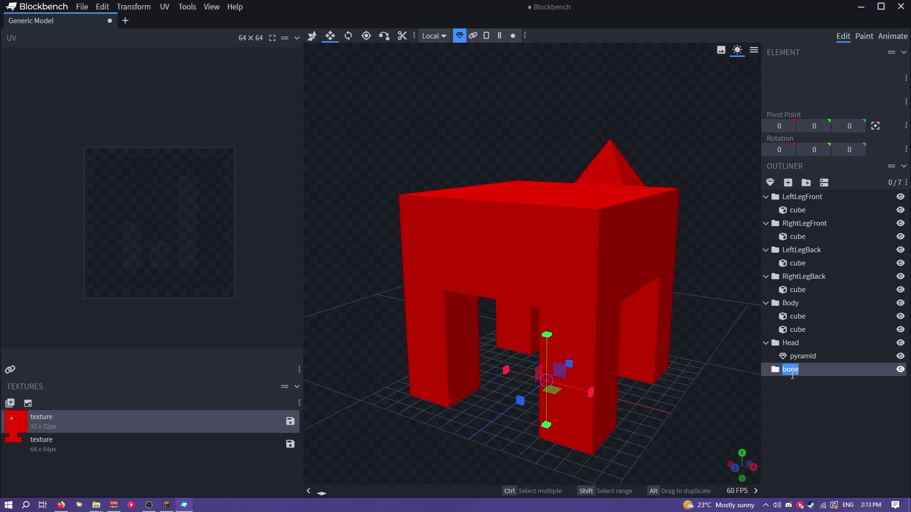
type("Cape")
left_click(809, 356)
left_click(807, 368)
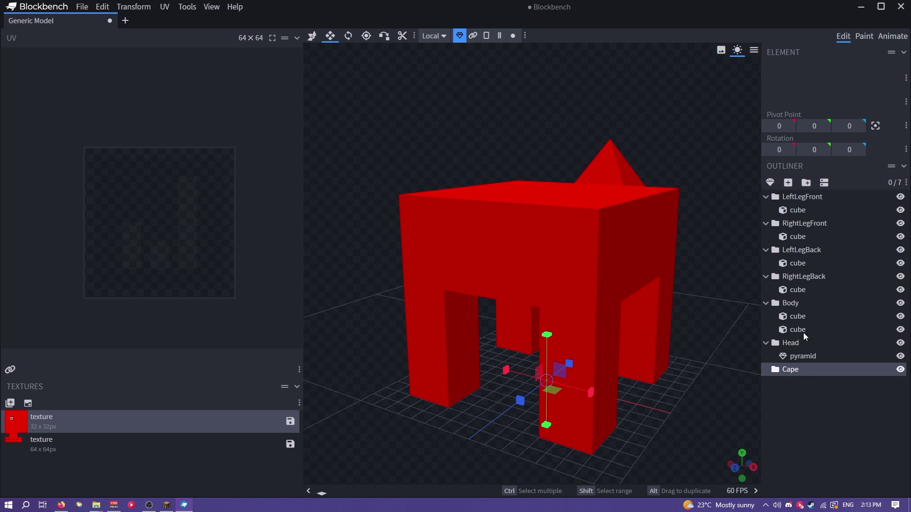
Add a cube to the Cape group and move it against the rear of the body, at position -1, 9, 6
left_click(787, 183)
left_click_drag(650, 383, 568, 369)
left_click(311, 35)
left_click_drag(486, 361, 363, 378)
left_click_drag(408, 343, 444, 129)
Extend the cape cube downward to a height of 9 and convert it to a mesh
left_click(329, 36)
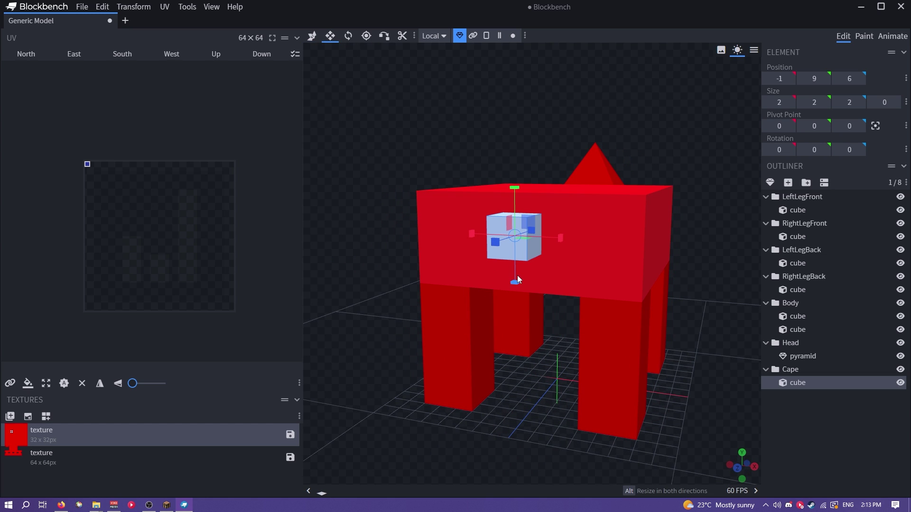
left_click_drag(517, 280, 479, 294)
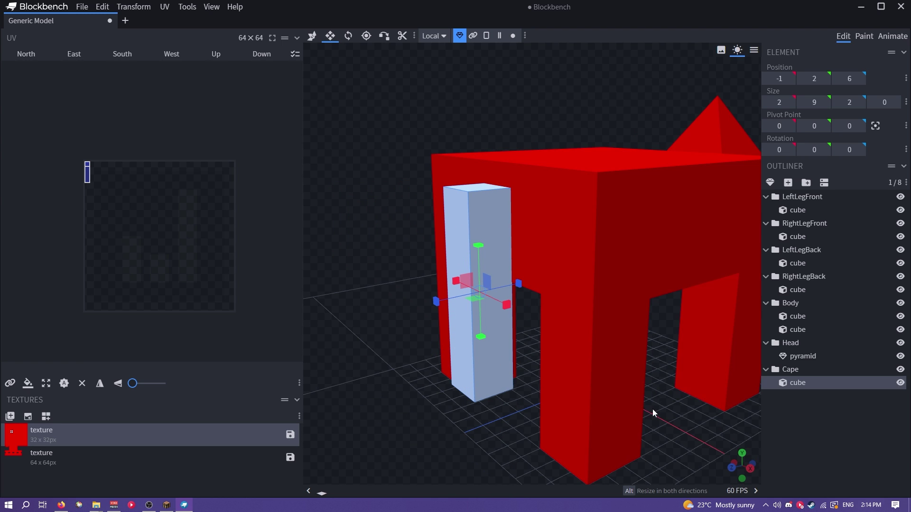
right_click(800, 384)
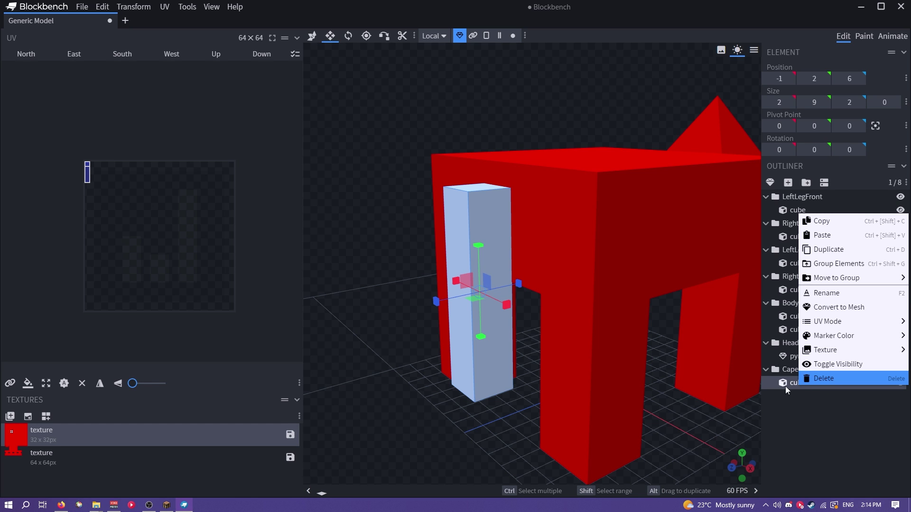
left_click(835, 307)
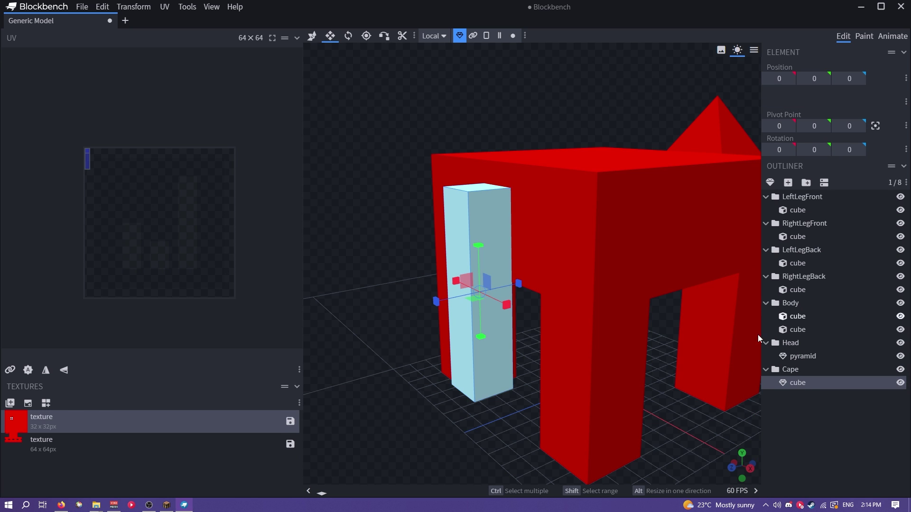
left_click_drag(530, 80, 537, 77)
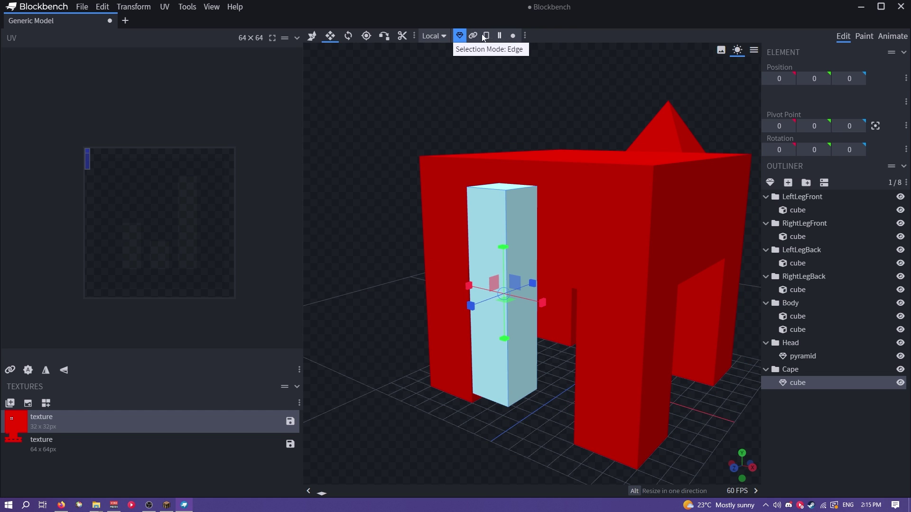
Try moving the cape mesh in the object and cluster selection modes
left_click(313, 37)
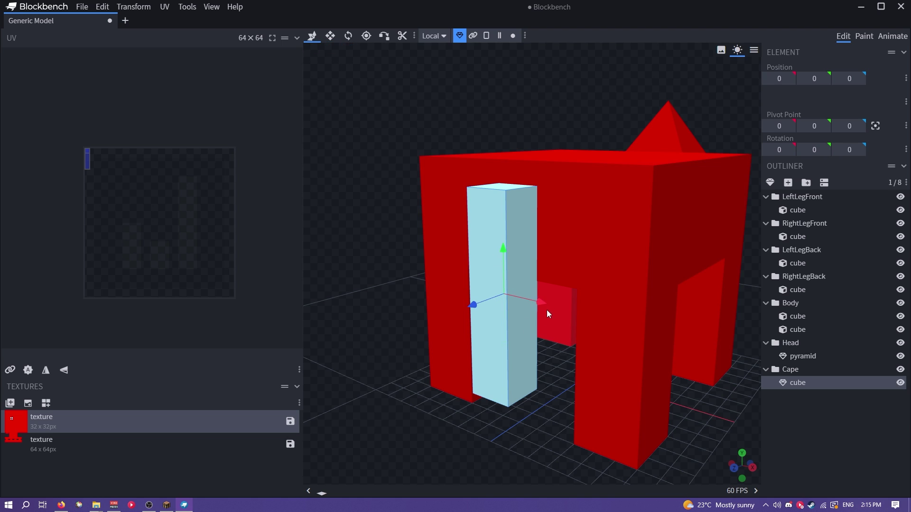
left_click(518, 291)
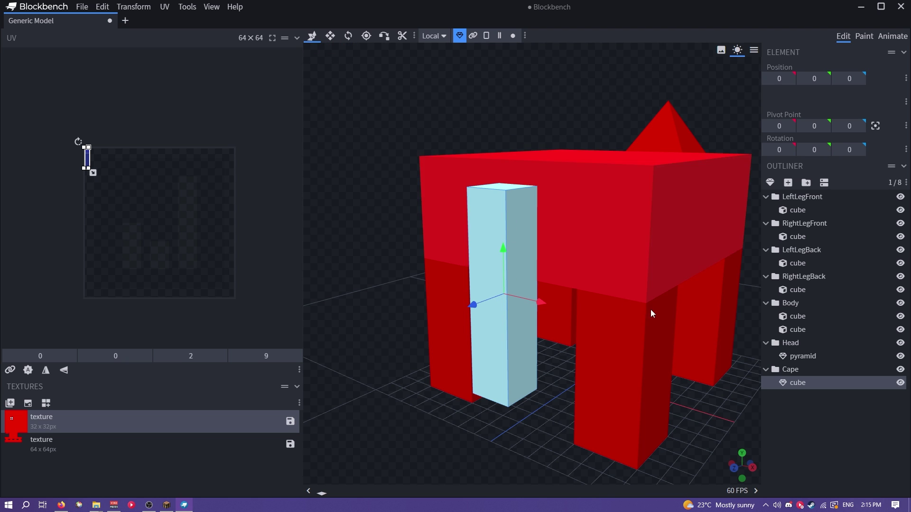
mouse_move(538, 306)
left_mouse_down()
mouse_move(585, 313)
mouse_move(550, 305)
left_mouse_up()
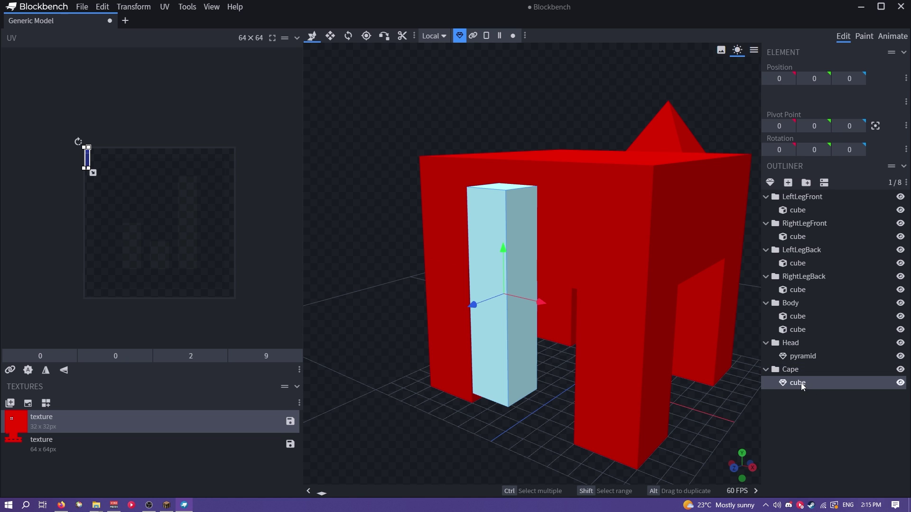
left_click(473, 35)
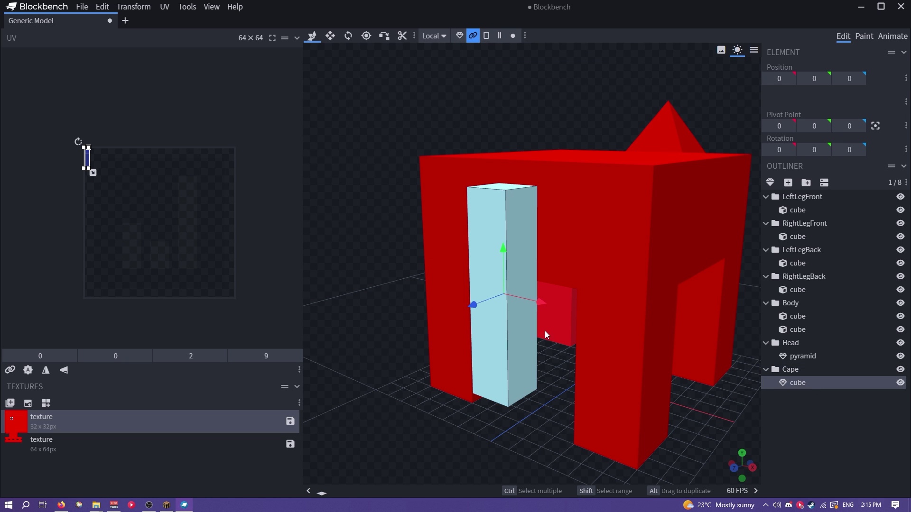
left_click_drag(540, 305, 491, 212)
left_click(525, 317)
Try the face, edge and vertex selection modes on the cape mesh, and undo the displacement of an upper corner vertex
left_click(487, 35)
left_click(500, 35)
left_click(508, 259)
mouse_move(544, 314)
left_mouse_down()
mouse_move(599, 337)
mouse_move(488, 315)
mouse_move(538, 311)
left_mouse_up()
left_click(513, 36)
left_click(465, 187)
left_click(469, 190)
left_click(468, 189)
left_click_drag(437, 191, 390, 266)
key("ctrl+z")
Examine how the Resize, Rotate and Pivot tools act on the selected corner vertex of the cape mesh
left_click(330, 37)
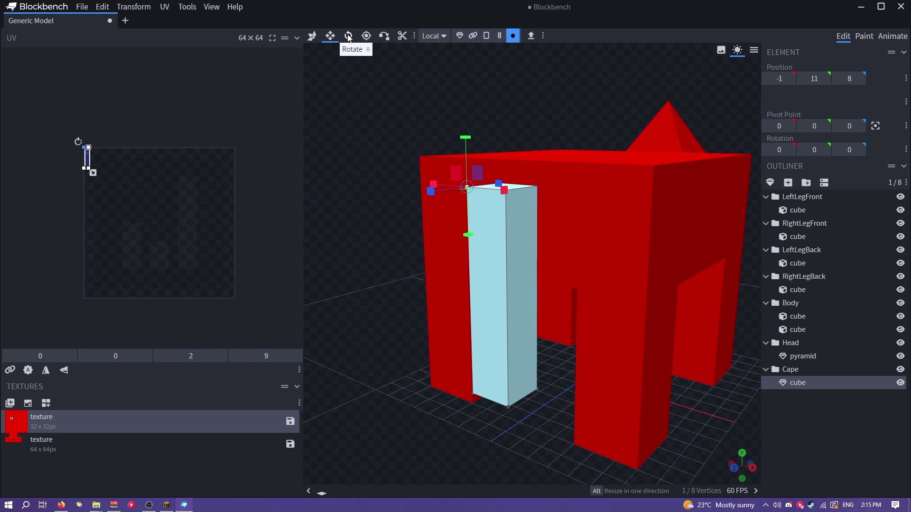
left_click(347, 36)
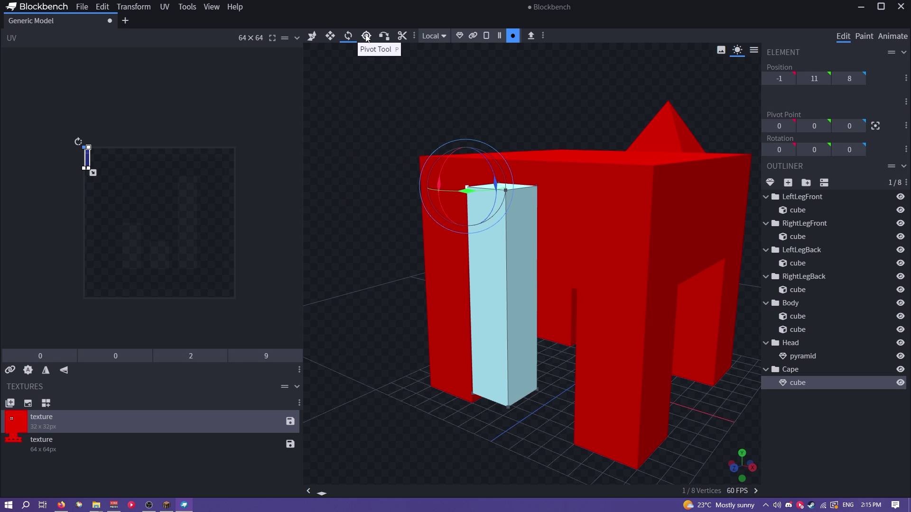
left_click(366, 35)
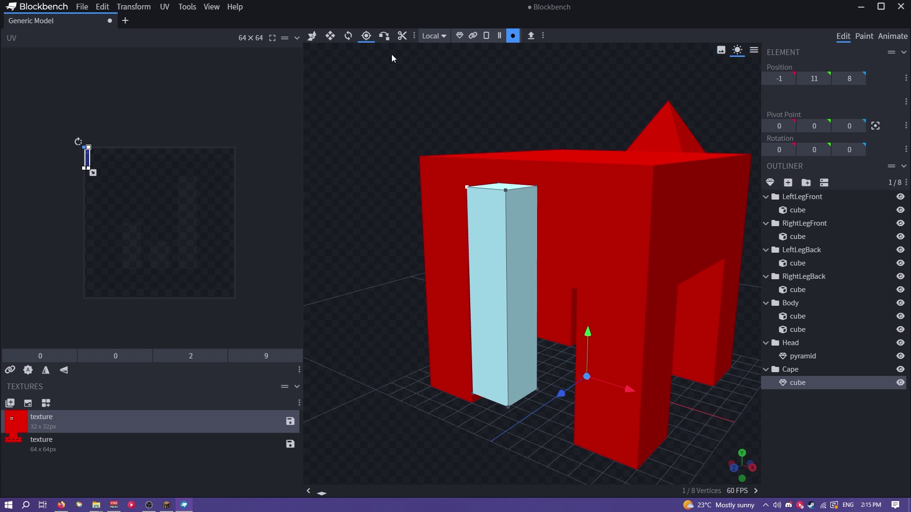
left_click(349, 39)
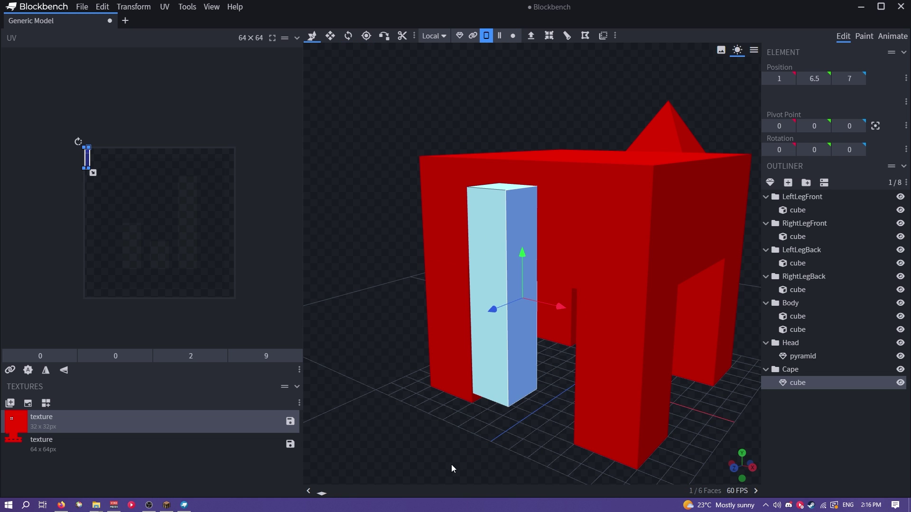
Delete every face of the cape mesh except the outer one facing away from the body
left_click_drag(453, 467, 340, 370)
left_click(466, 335, "shift")
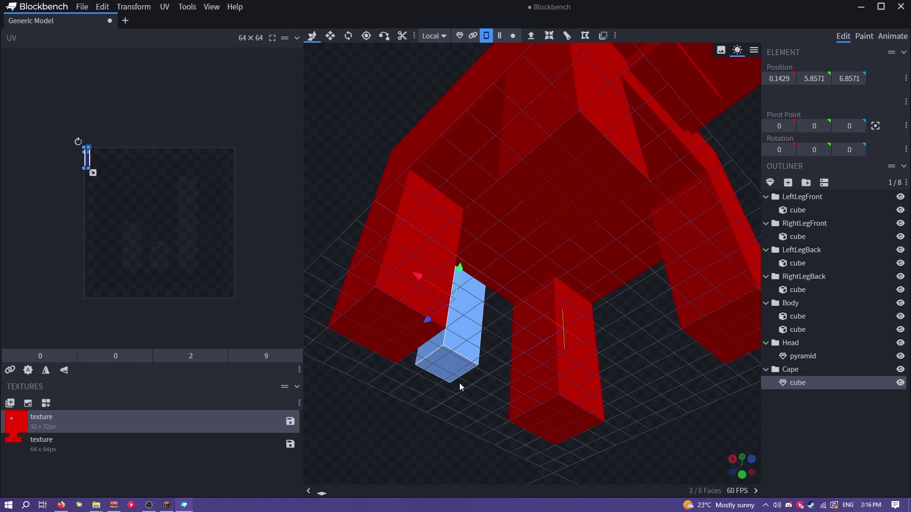
left_click_drag(463, 393, 377, 429)
left_click(597, 343, "shift")
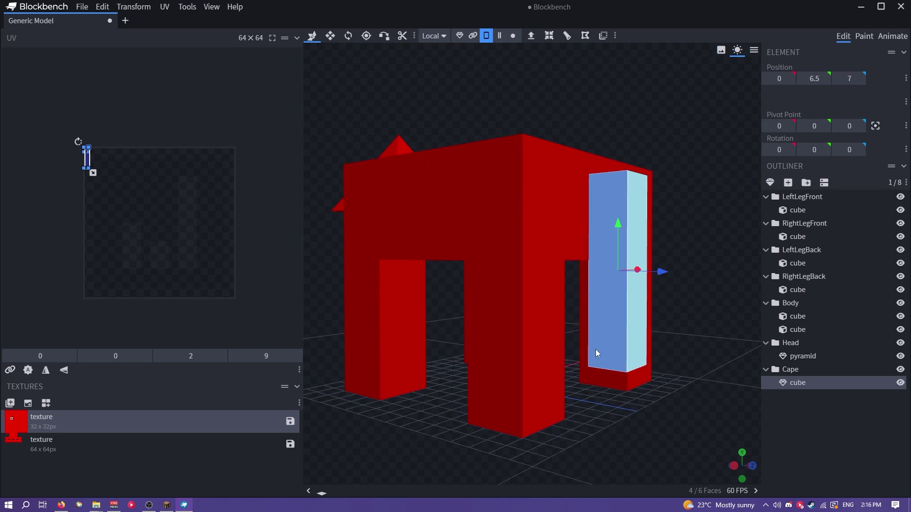
left_click_drag(596, 340, 623, 276)
left_click(623, 275, "shift")
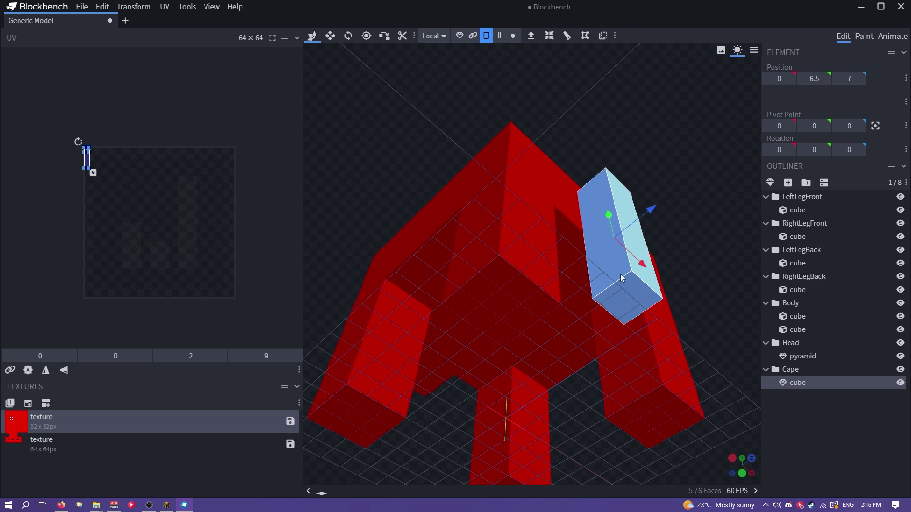
key("Delete")
Select the remaining cape plane as a whole object and move it along Z to sit just behind the body's rear face
left_click_drag(684, 185, 565, 278)
left_click(460, 37)
left_click_drag(586, 400, 575, 366)
left_click_drag(528, 399, 609, 349)
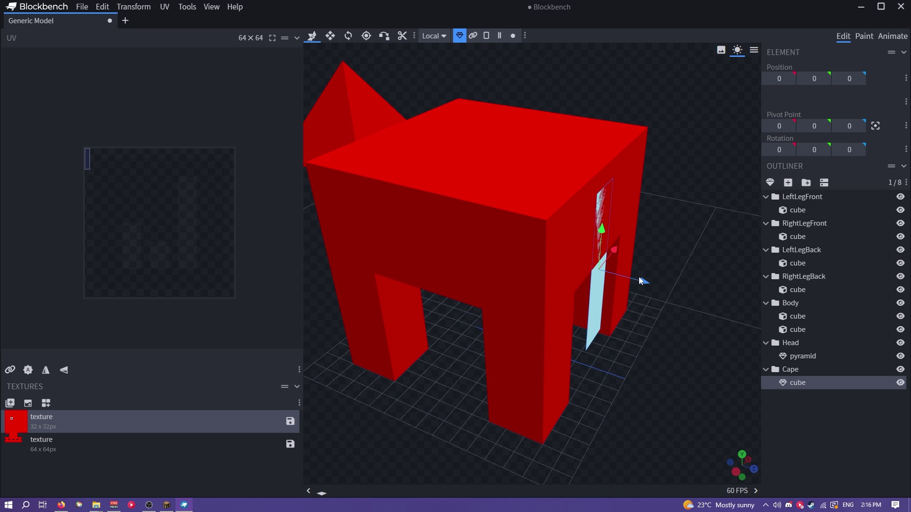
left_click_drag(639, 283, 641, 283)
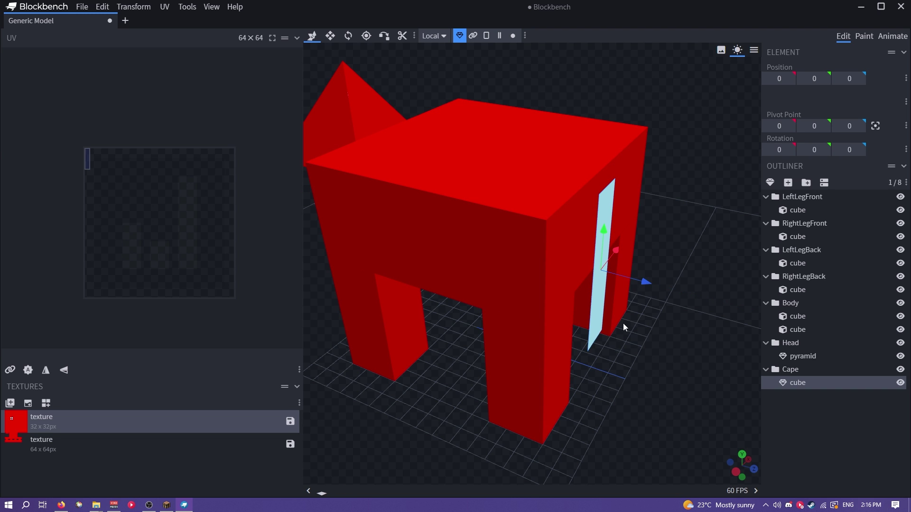
Nudge the cape plane by 0.05 along Z and check its gap to the body from several angles
left_click_drag(618, 371, 586, 372)
scroll(698, 316, "up", 6)
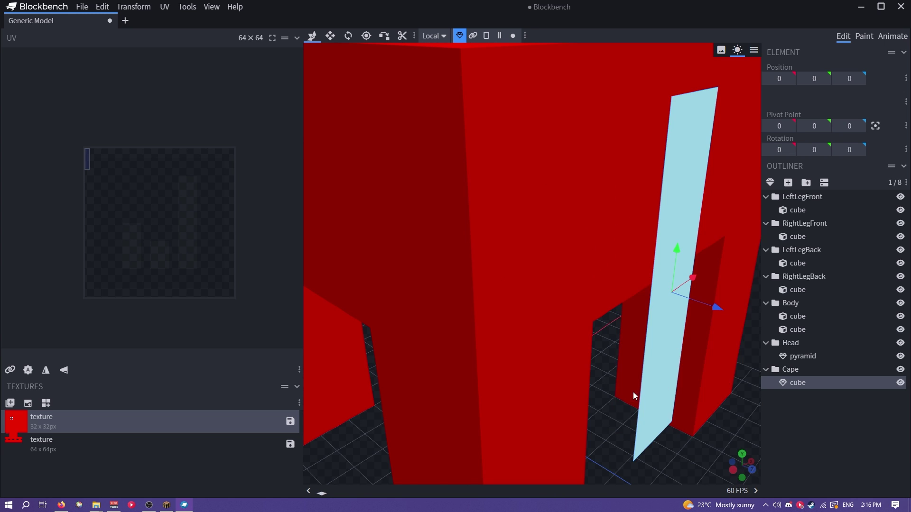
left_click_drag(632, 392, 540, 421)
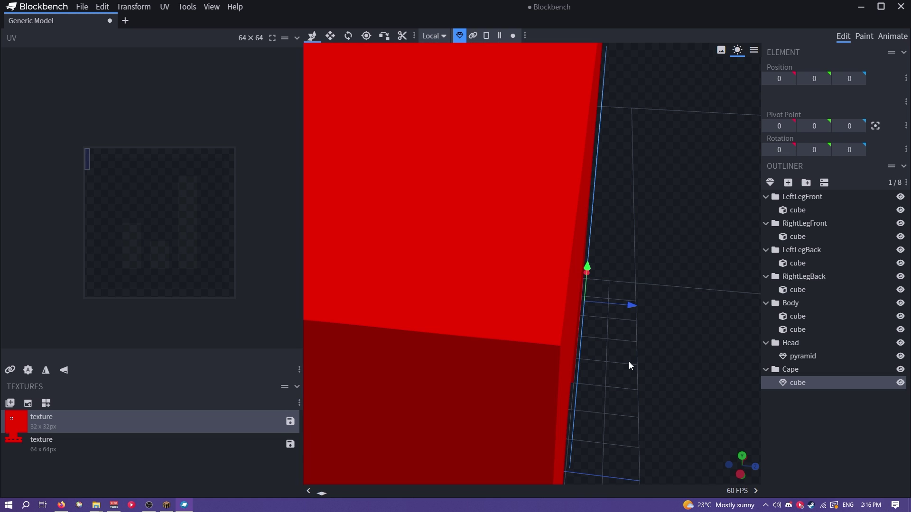
left_click_drag(635, 306, 604, 319)
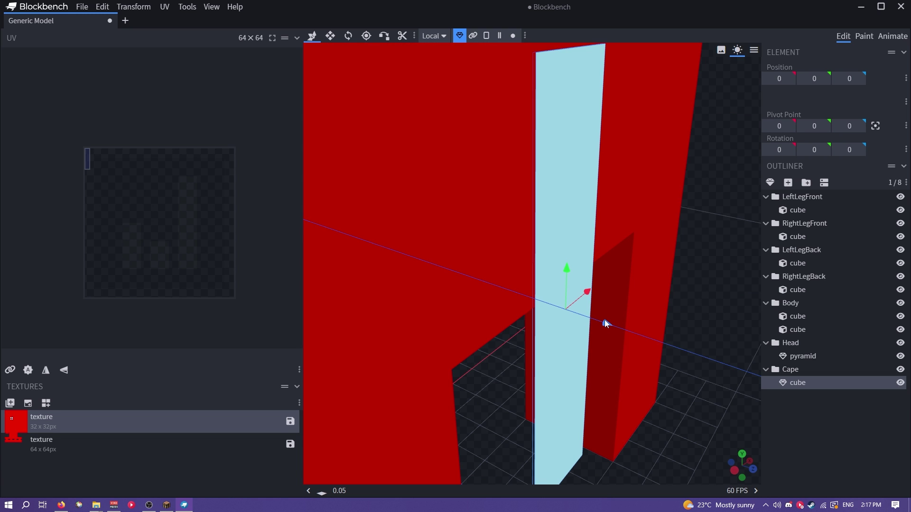
left_click_drag(505, 404, 445, 378)
scroll(499, 389, "down", 10)
scroll(446, 376, "up", 5)
left_click_drag(524, 372, 517, 383)
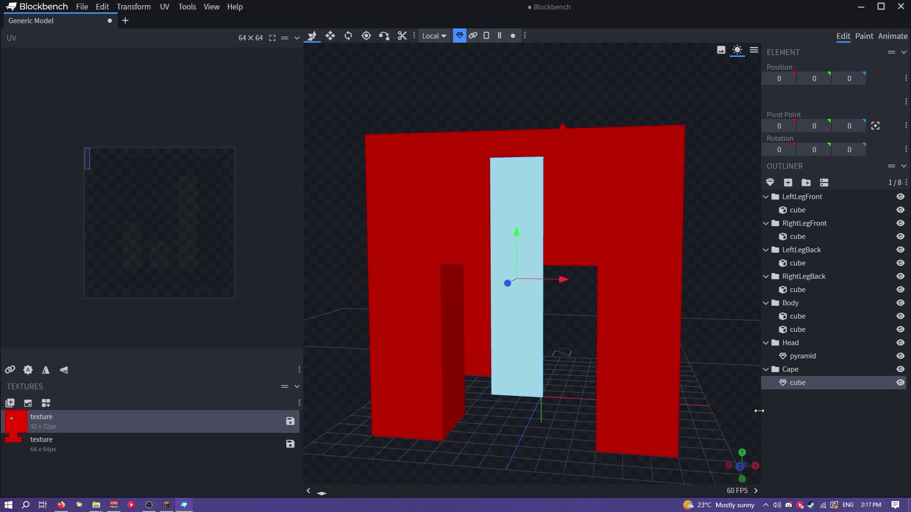
Assign the 64 × 64 texture to the cape mesh
right_click(801, 386)
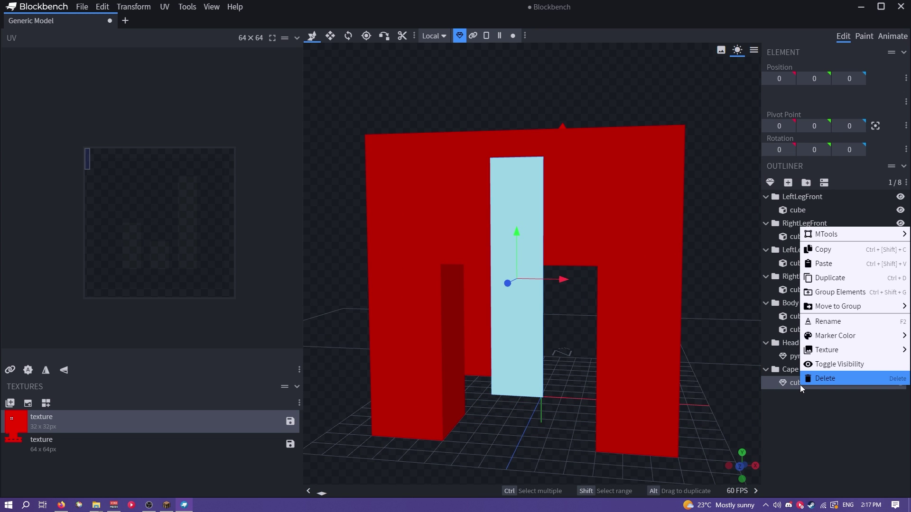
mouse_move(537, 406)
left_mouse_down()
mouse_move(503, 396)
mouse_move(487, 404)
mouse_move(539, 404)
left_mouse_up()
scroll(488, 403, "down", 5)
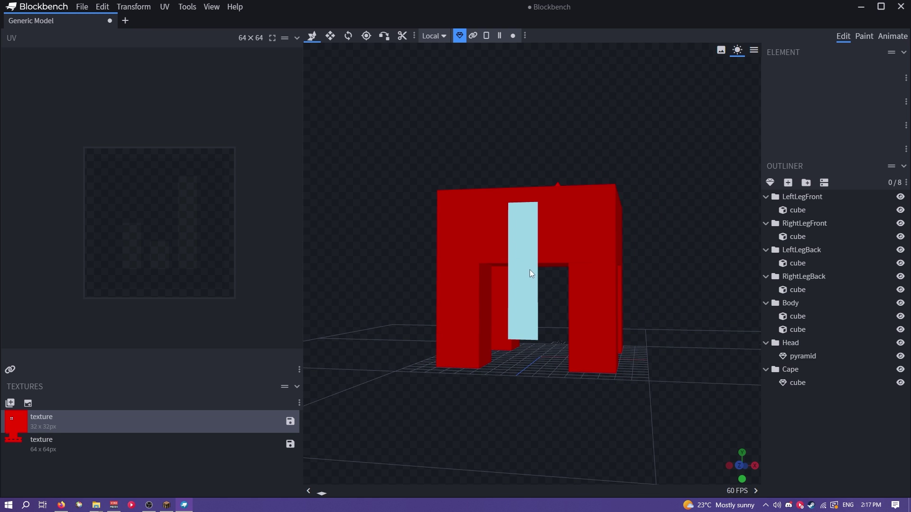
scroll(531, 270, "down", 3)
scroll(526, 272, "up", 8)
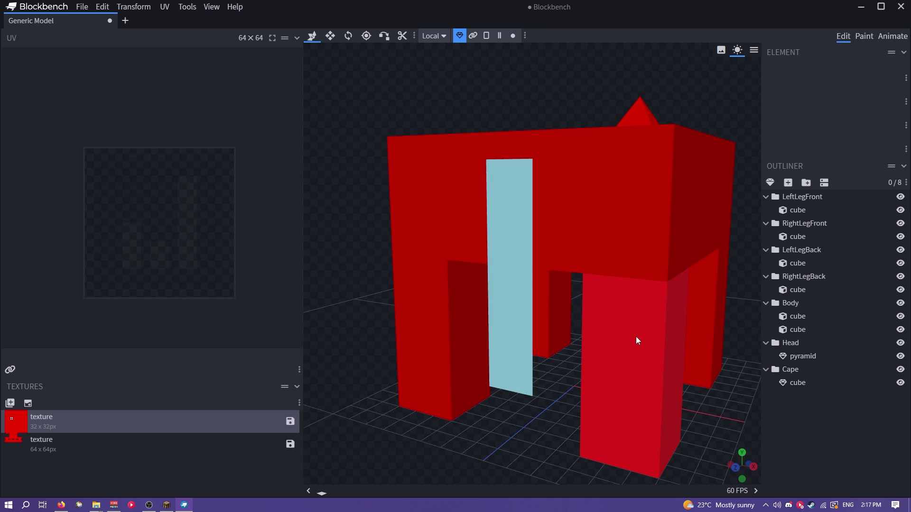
right_click(803, 380)
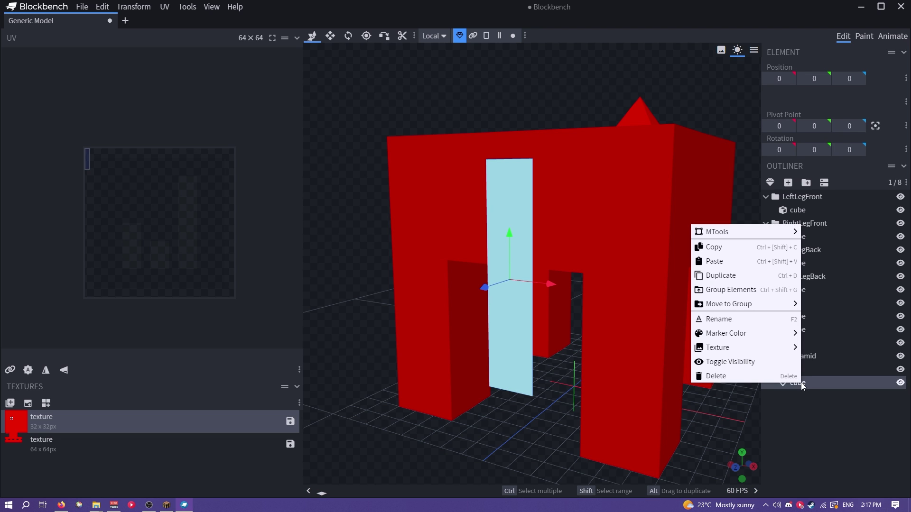
mouse_move(771, 340)
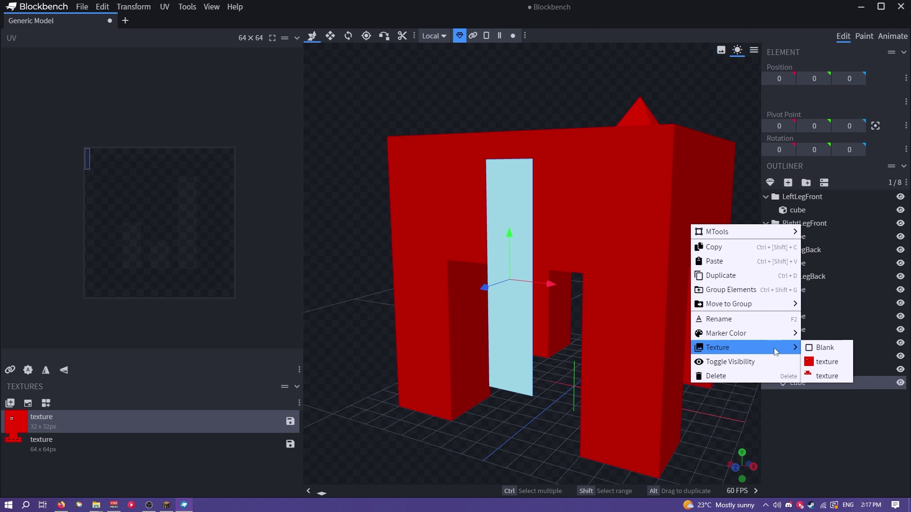
left_click(830, 376)
Move the cape's UV area to 48, 12, flush against the edge of the painted area, and switch to painting mode
left_click_drag(88, 166, 214, 181)
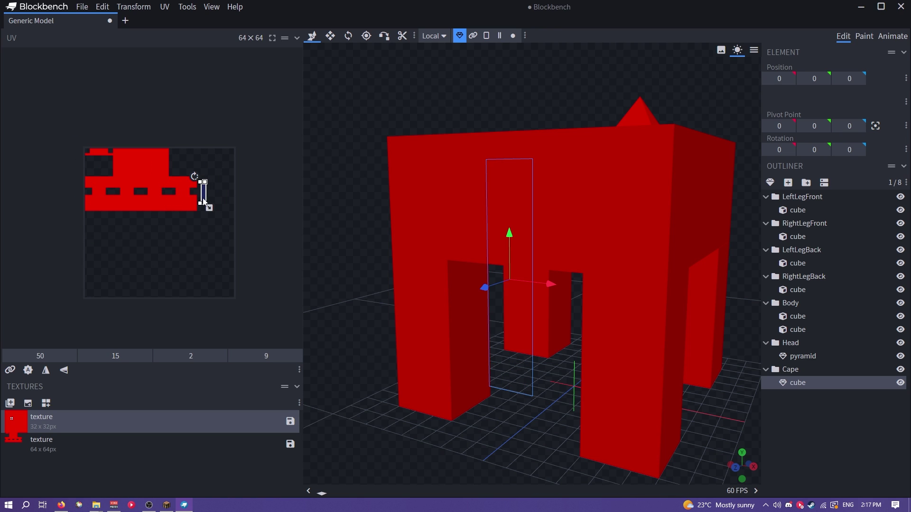
scroll(204, 198, "up", 8)
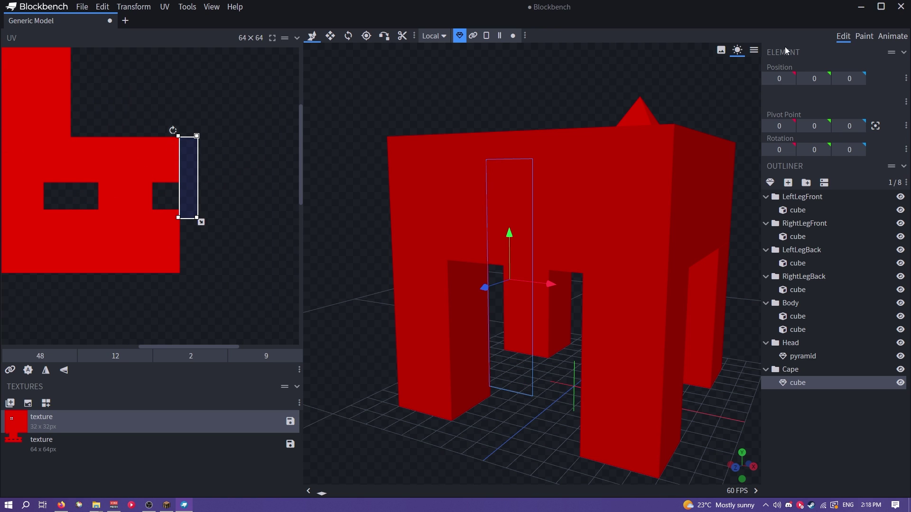
left_click(862, 36)
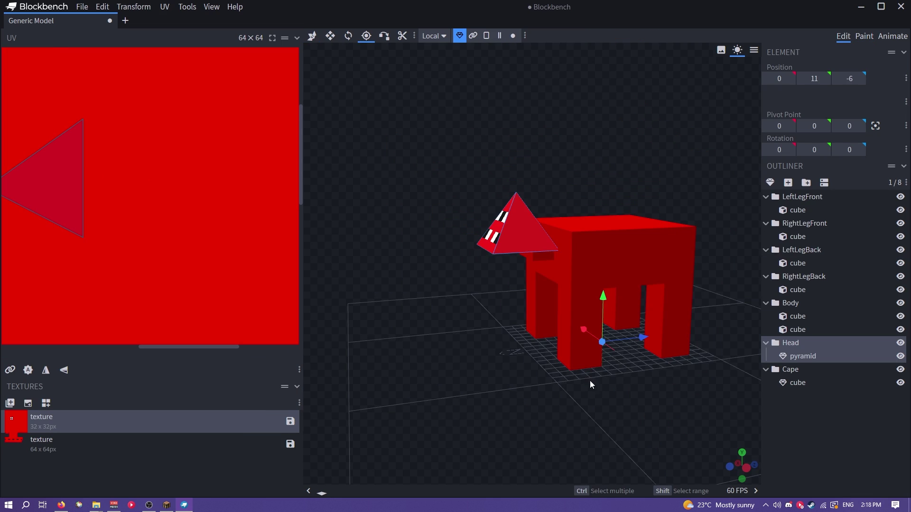
Move the Head group's pivot point to 0, 10, -6, where the head meets the body
mouse_move(591, 381)
left_mouse_down()
mouse_move(562, 417)
mouse_move(601, 368)
mouse_move(576, 341)
left_mouse_up()
left_click_drag(537, 318, 534, 233)
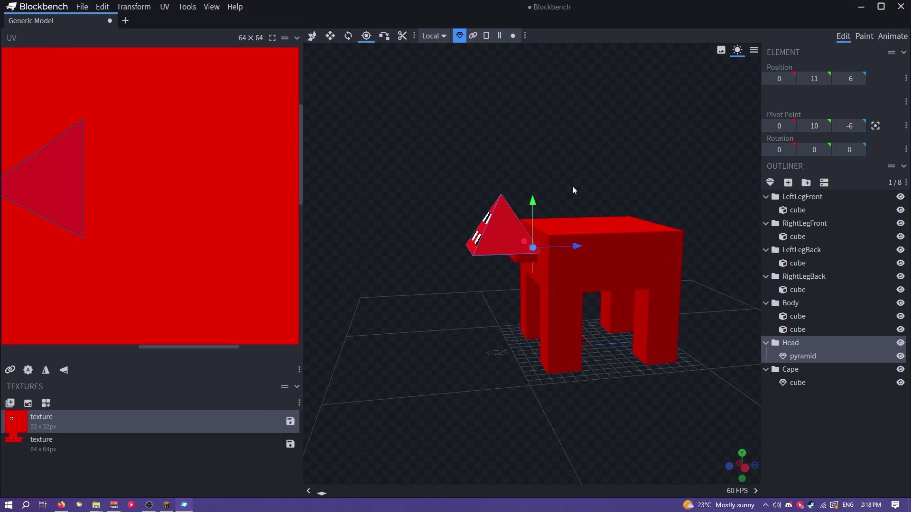
left_click_drag(580, 252, 581, 286)
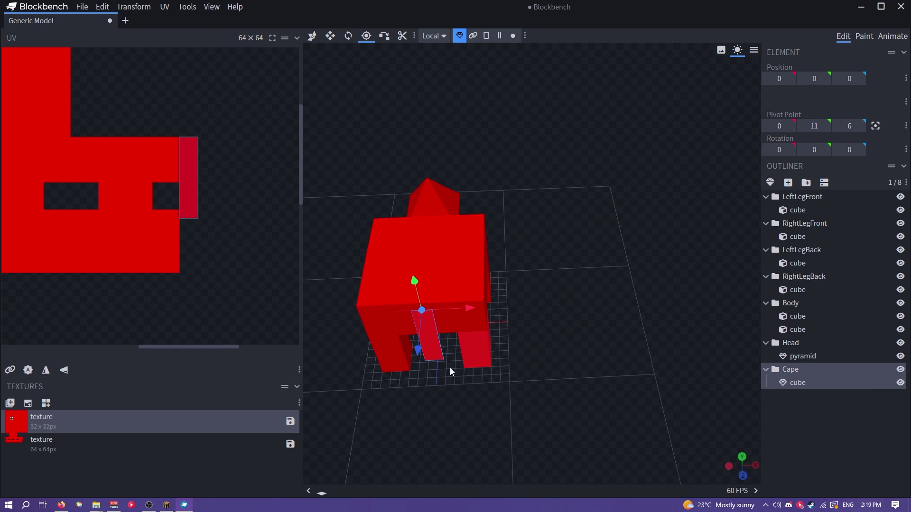
left_click_drag(431, 389, 583, 360)
Start saving, switch to Minecraft to open the Figura avatars folder, and create and open a folder named Weird Creature there
key("ctrl+s")
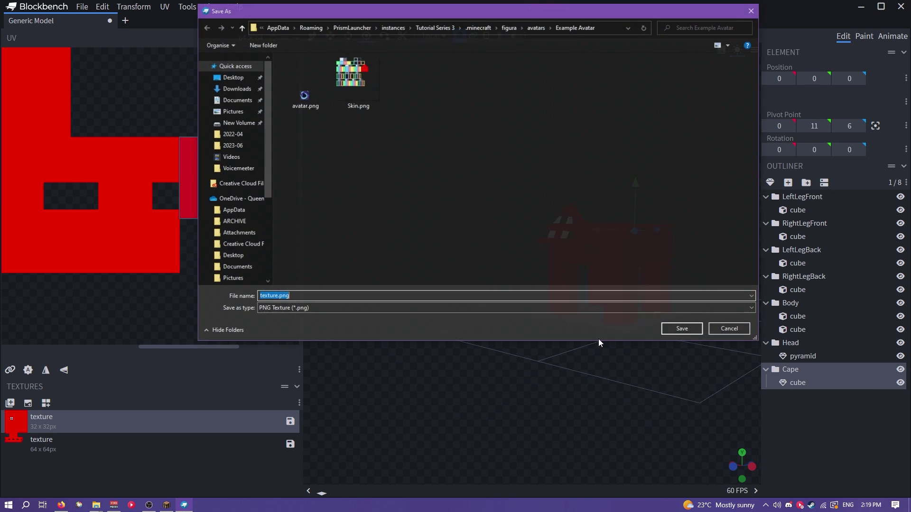
key("alt+Tab")
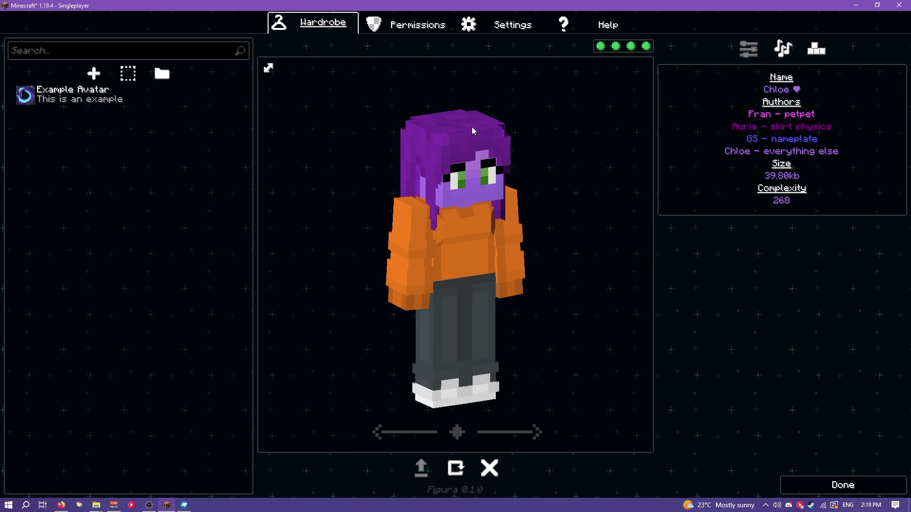
left_click(162, 74)
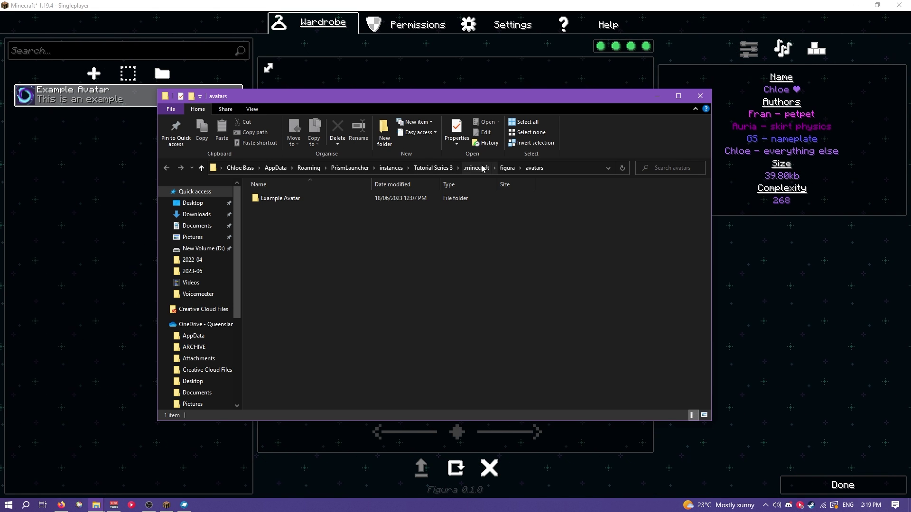
right_click(412, 249)
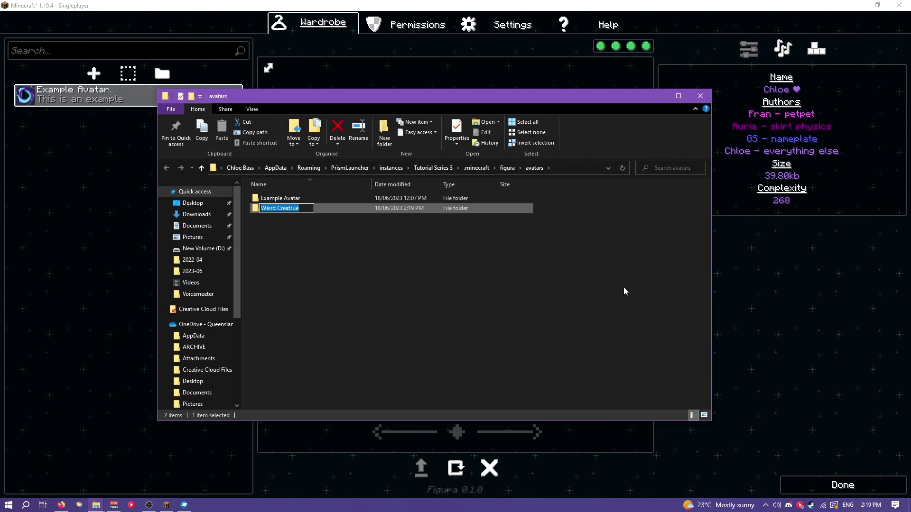
type("Weird Creature")
key("Return")
key("Return")
Copy the Weird Creature folder's path, return to Blockbench and save the first texture there as texture.png
key("alt+d")
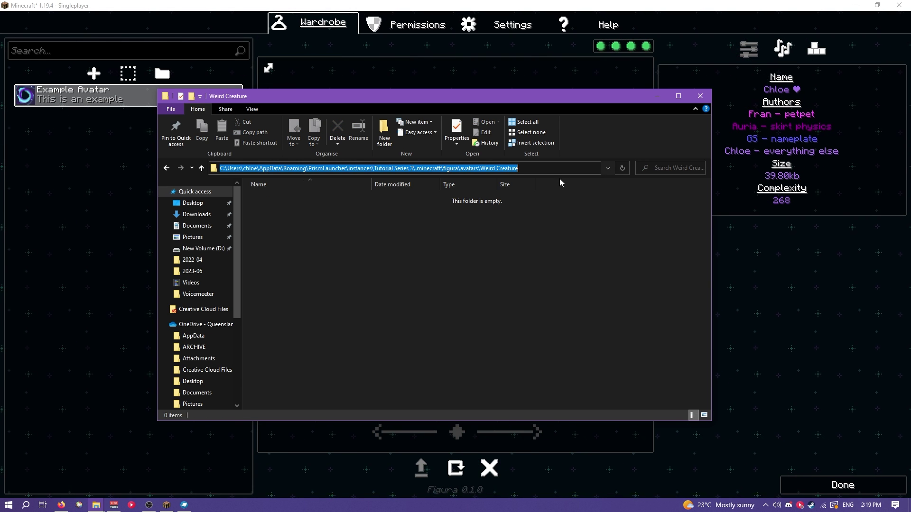
key("alt+Tab")
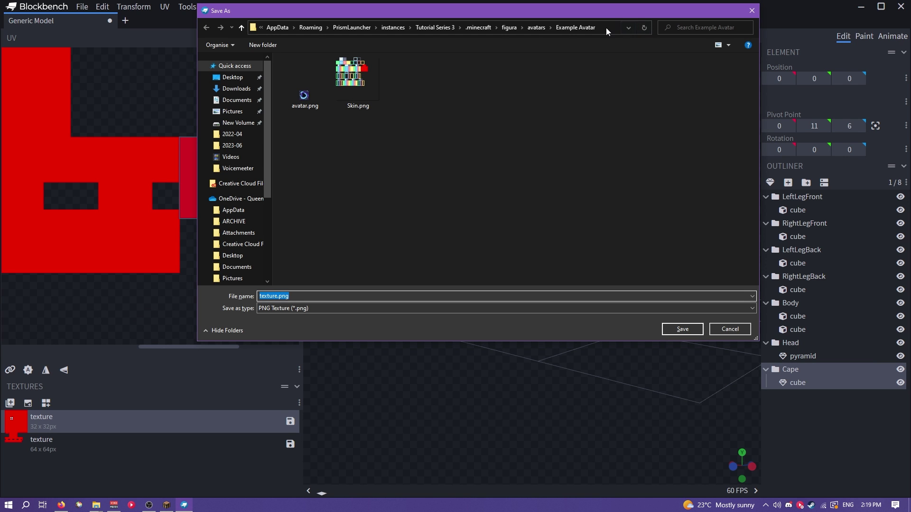
left_click(606, 28)
key("ctrl+v")
key("Return")
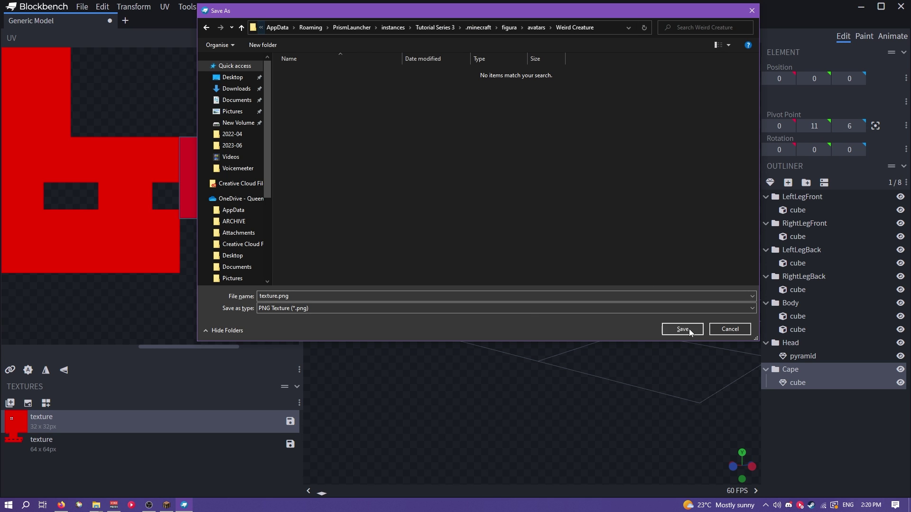
left_click(683, 329)
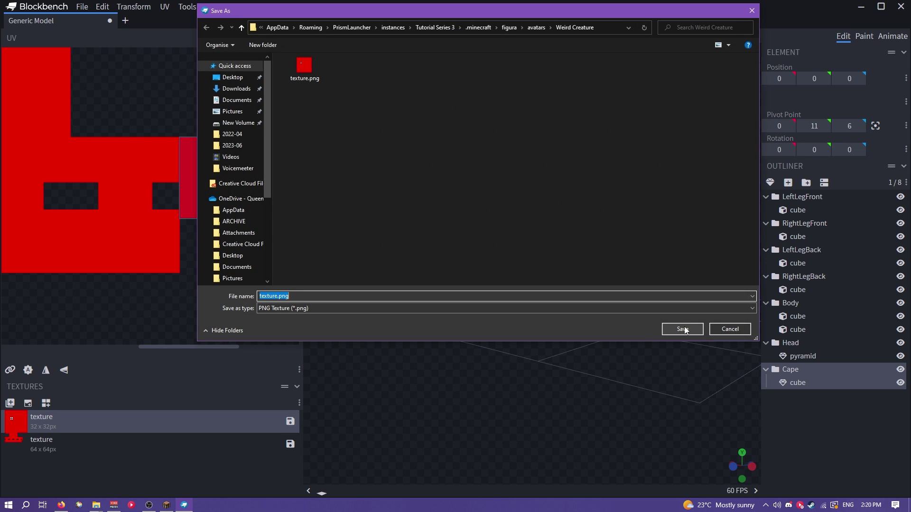
left_click(683, 329)
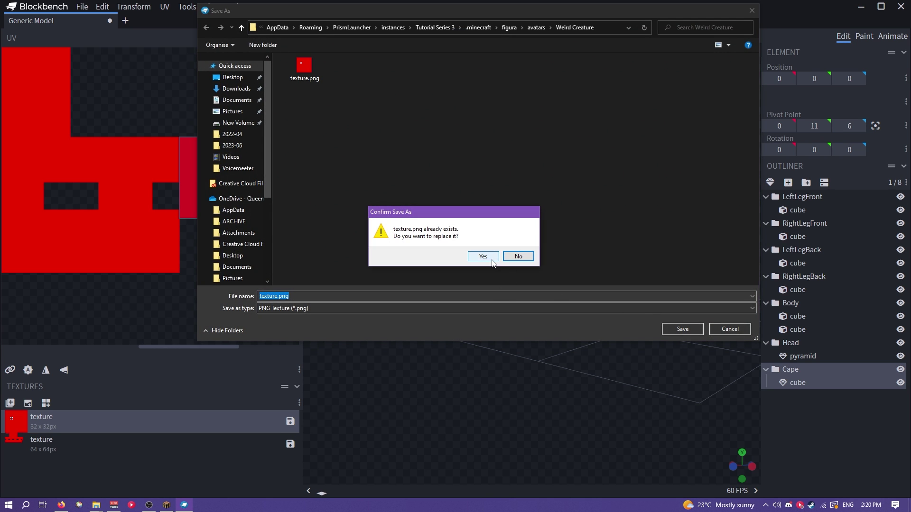
left_click(518, 256)
left_click(730, 329)
Save the project as model.bbmodel in the Weird Creature folder
key("ctrl+s")
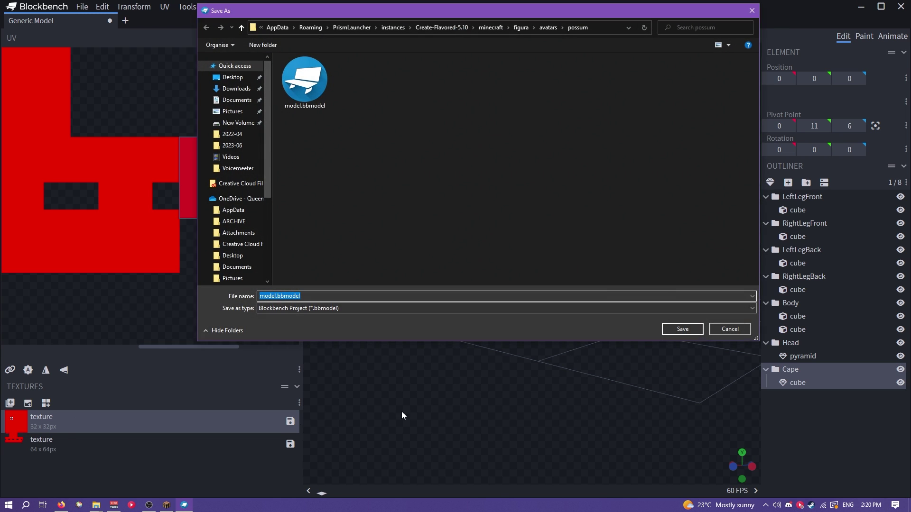
left_click(672, 328)
left_click(672, 328)
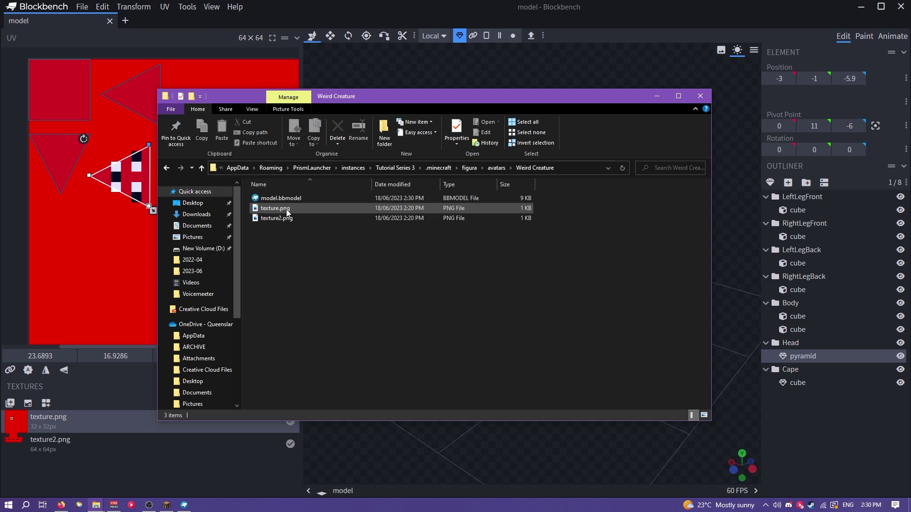
Check Minecraft's wardrobe list and compare the files in the Weird Creature folder with those in the Example Avatar folder
left_click(280, 218)
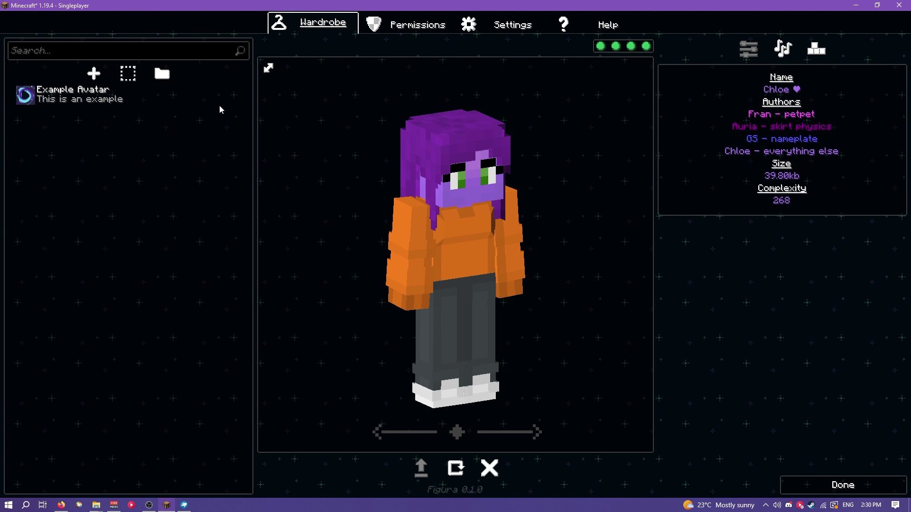
key("alt+Tab")
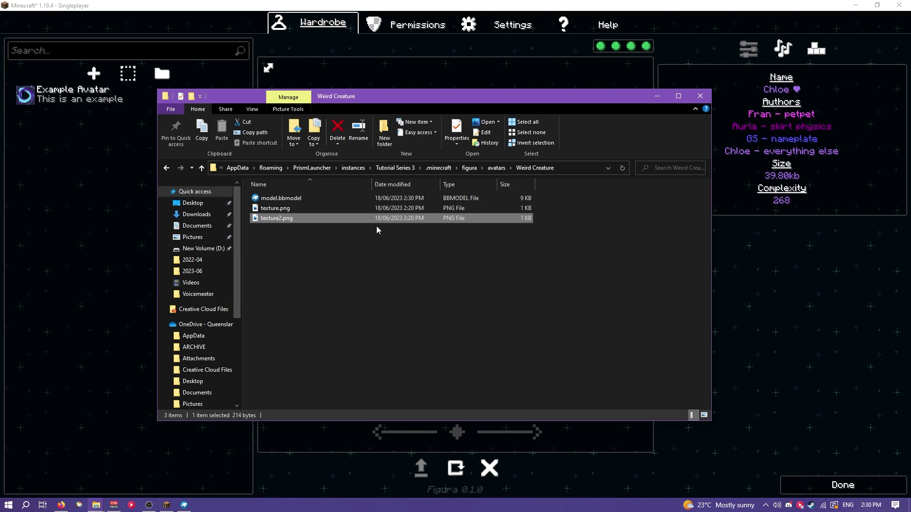
left_click(496, 168)
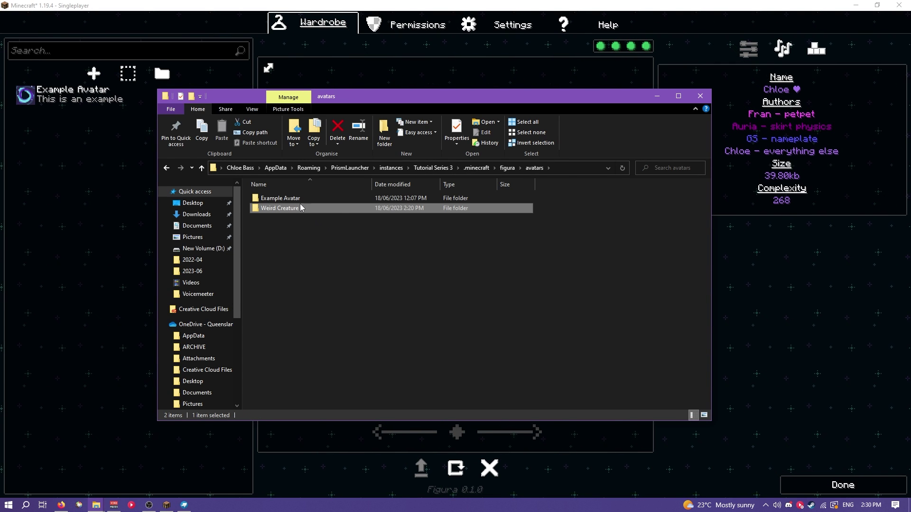
double_click(296, 199)
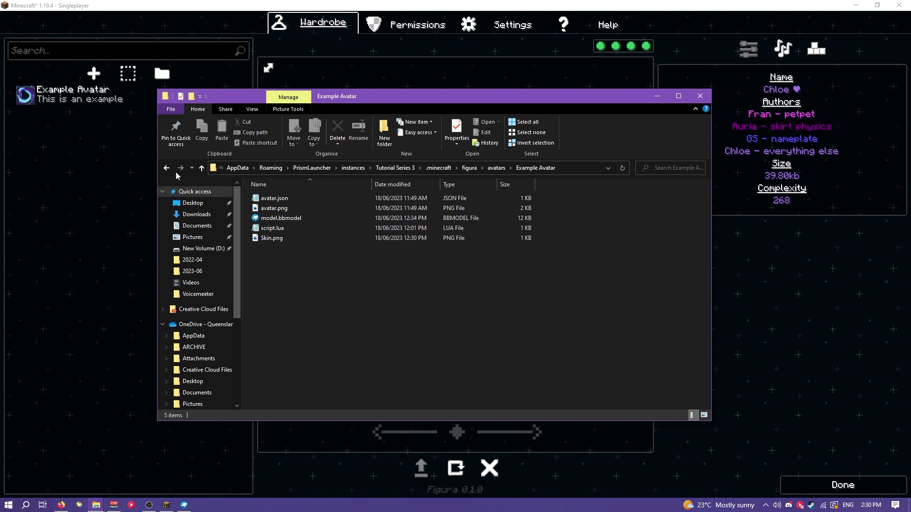
key("BackSpace")
left_click(273, 209)
double_click(273, 210)
right_click(280, 252)
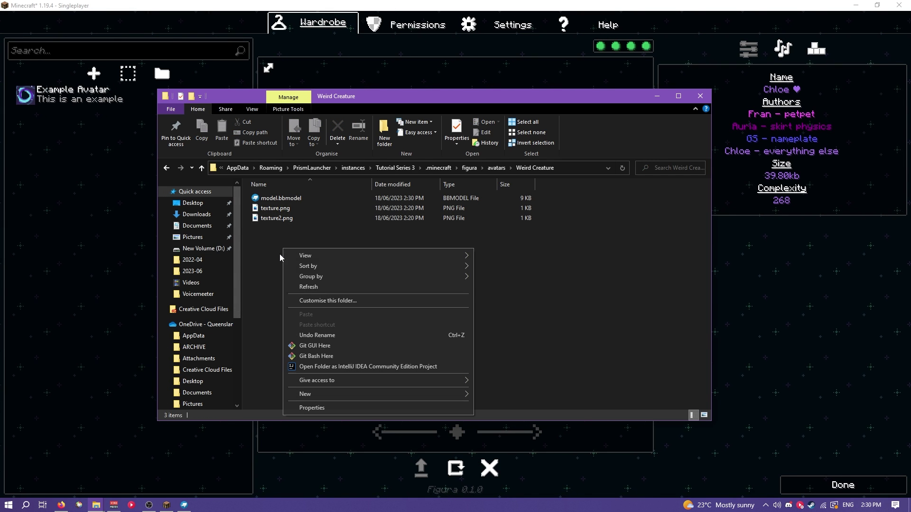
left_click_drag(376, 103, 412, 119)
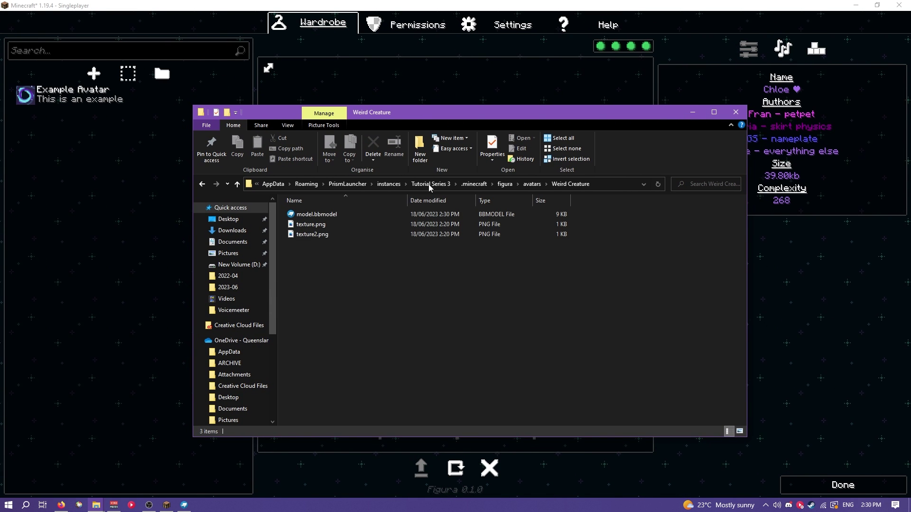
Turn the display of file name extensions off and back on to compare how the Weird Creature files are named
left_click(288, 125)
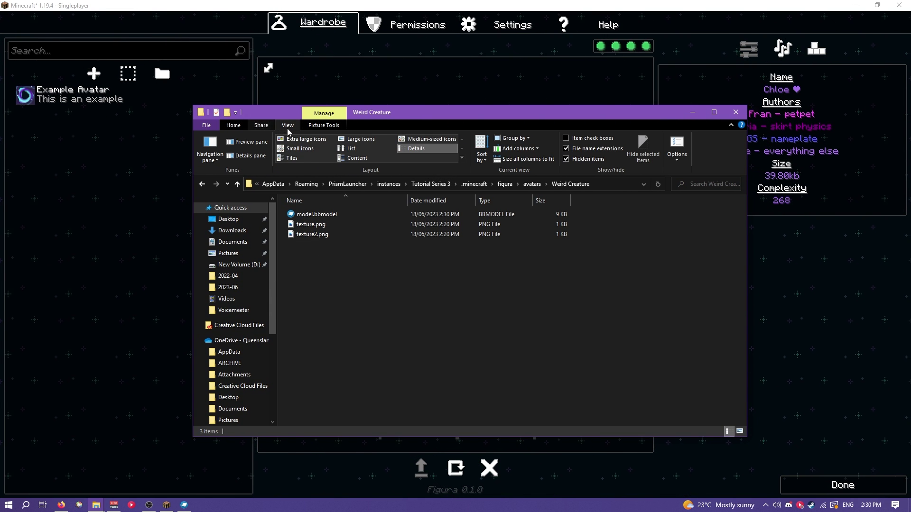
left_click(566, 149)
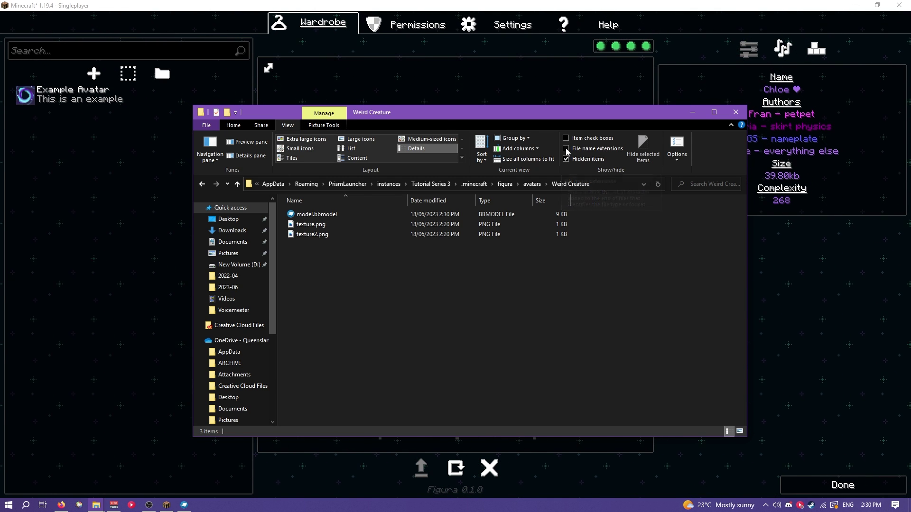
left_click(320, 237)
left_click(317, 216)
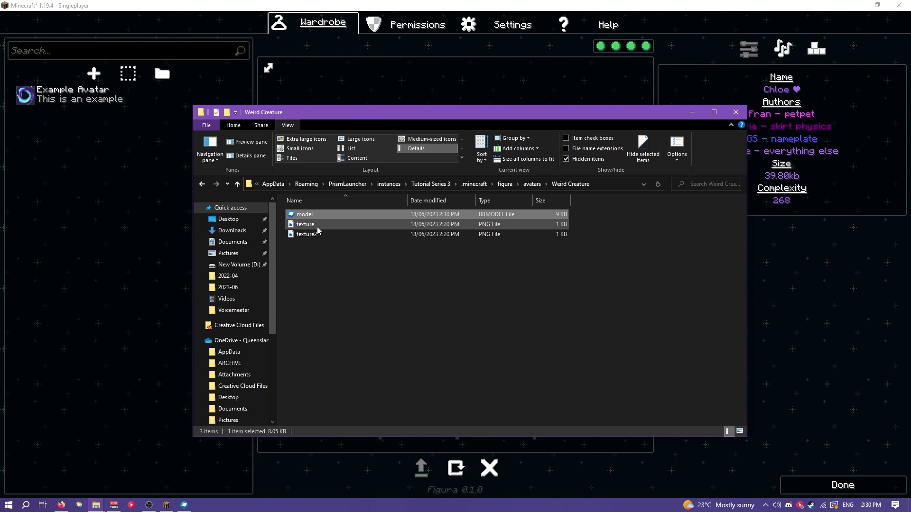
left_click(317, 228)
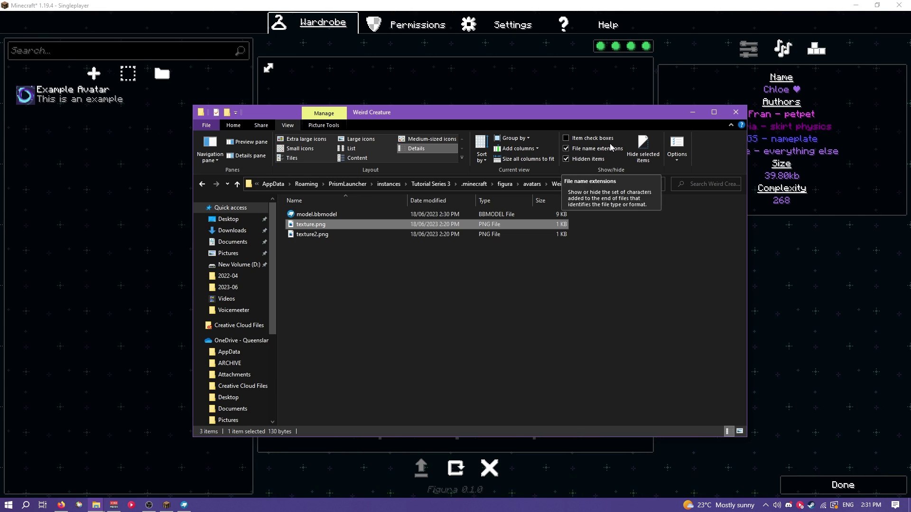
Create a new text document in the Weird Creature folder and rename it avatar.json, accepting the extension change
right_click(372, 264)
mouse_move(420, 410)
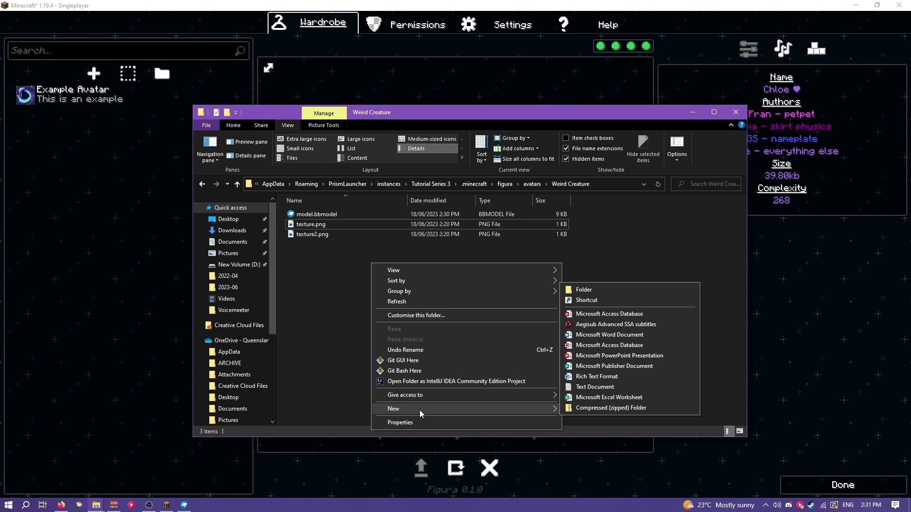
left_click(607, 387)
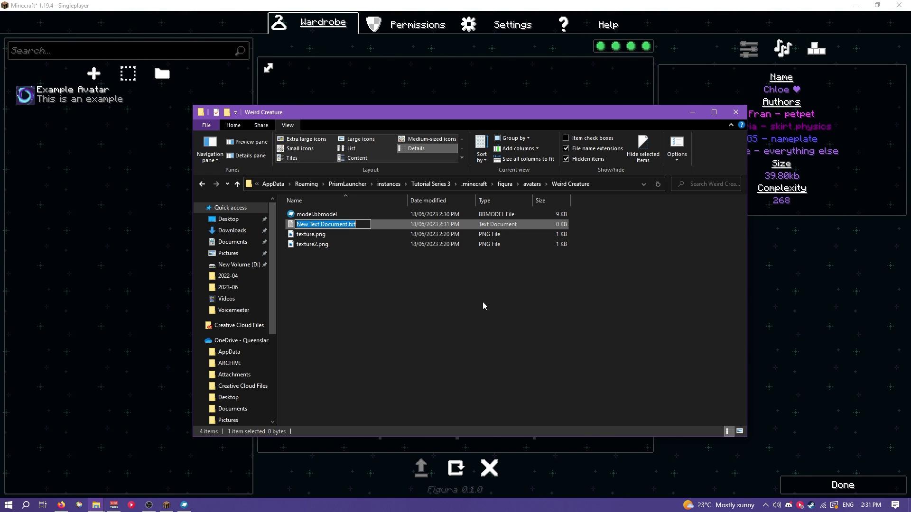
type("avatar.json")
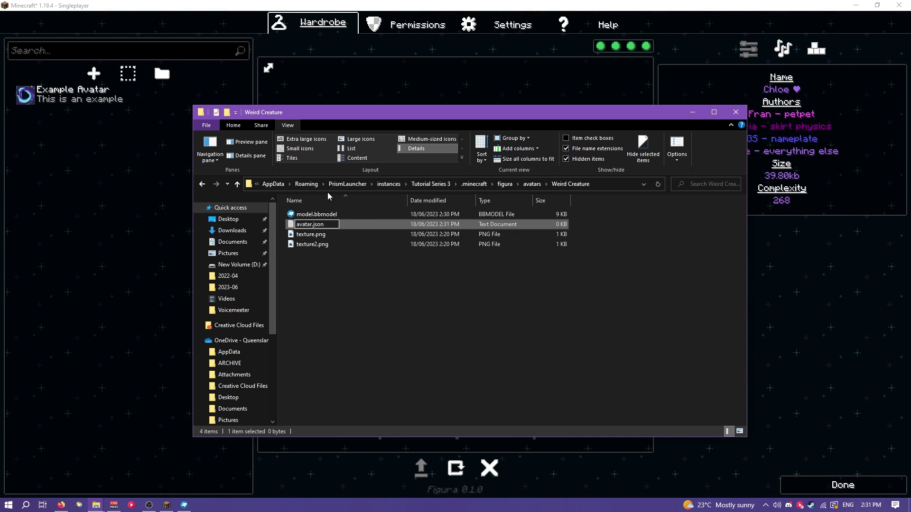
key("Return")
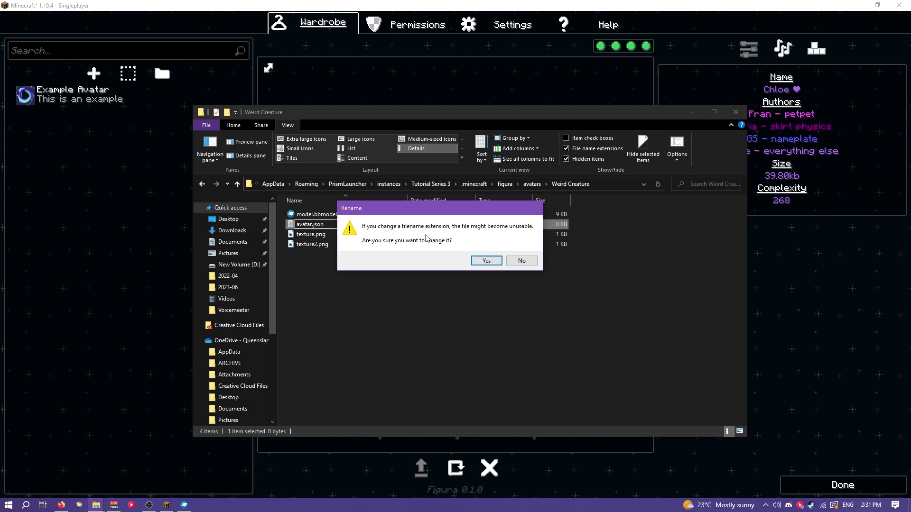
left_click(486, 261)
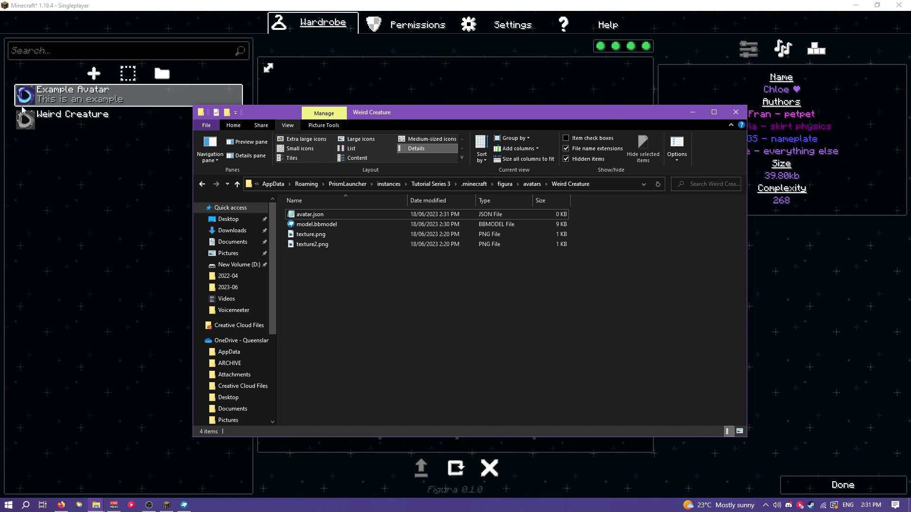
Equip the Weird Creature avatar from Minecraft's wardrobe list and return to the world to view it while moving and jumping
left_click(72, 116)
left_click_drag(407, 292, 309, 288)
key("Escape")
key("w")
key("space")
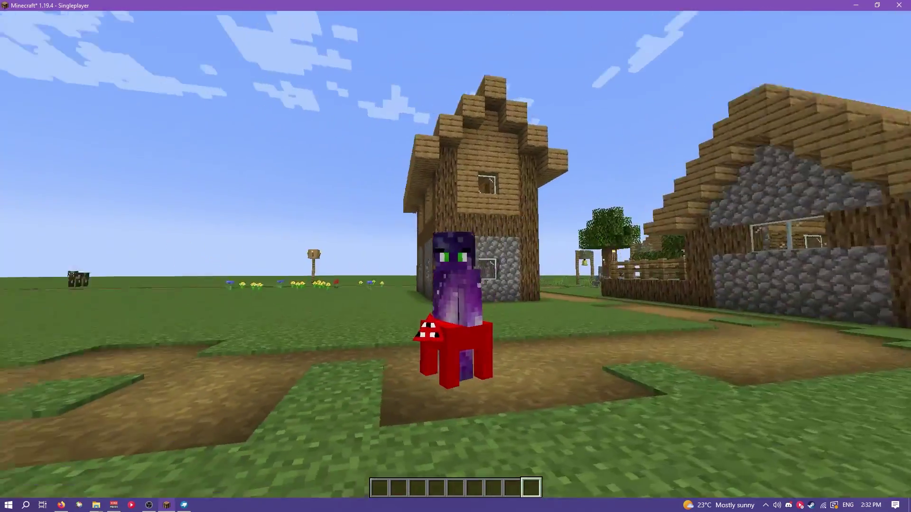
Switch back to the Weird Creature folder and create a new text document named script.lua, accepting the extension change
key("alt+Tab")
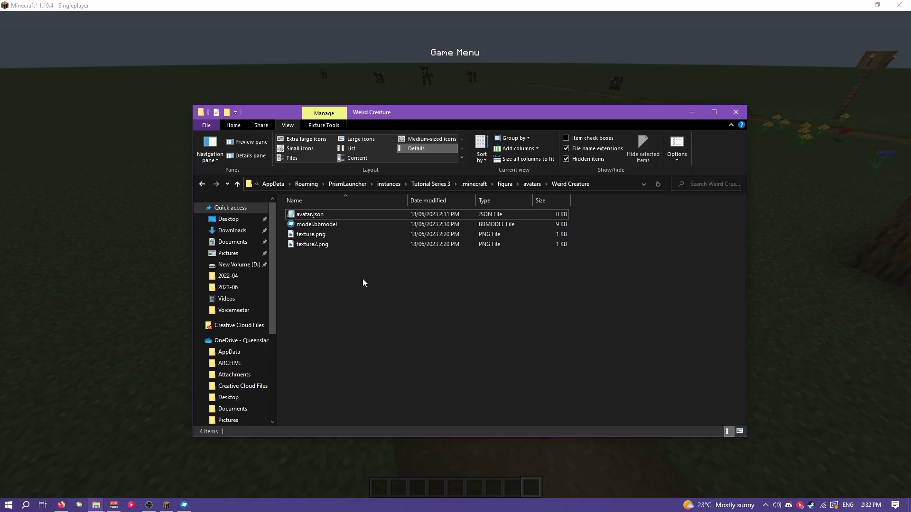
right_click(362, 281)
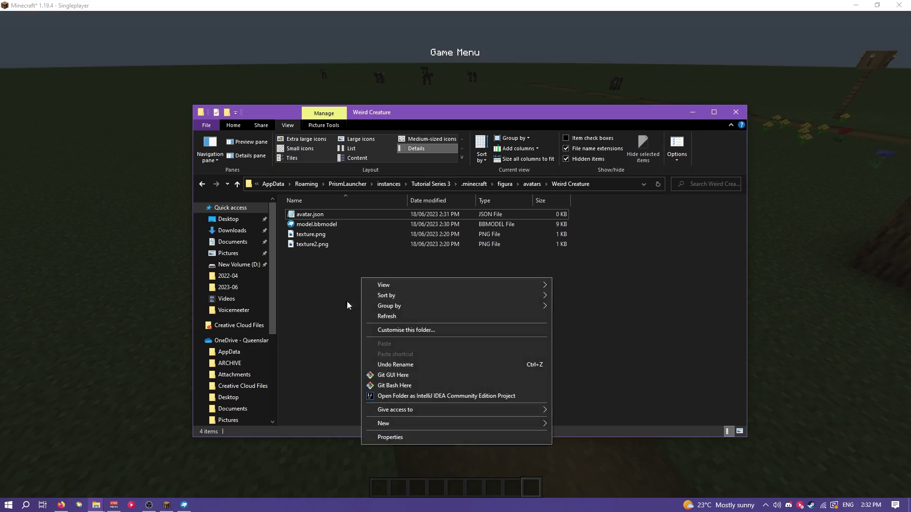
mouse_move(428, 423)
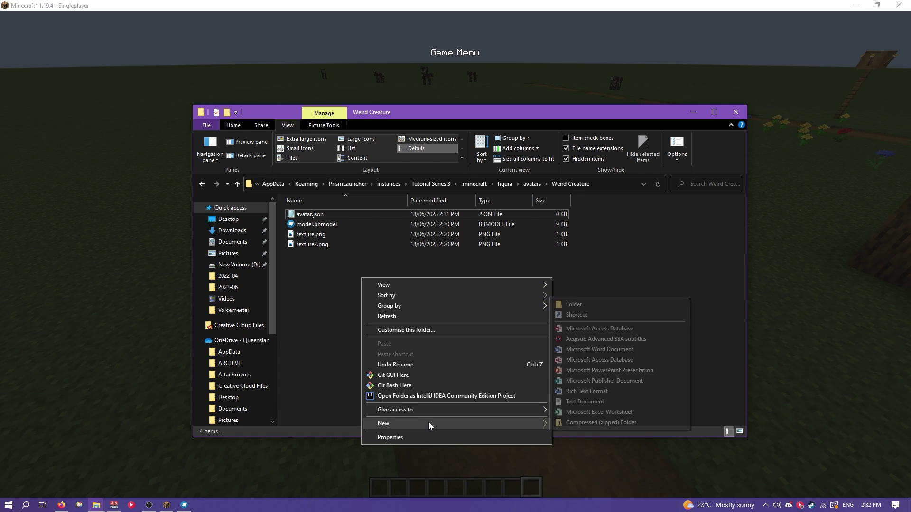
left_click(584, 402)
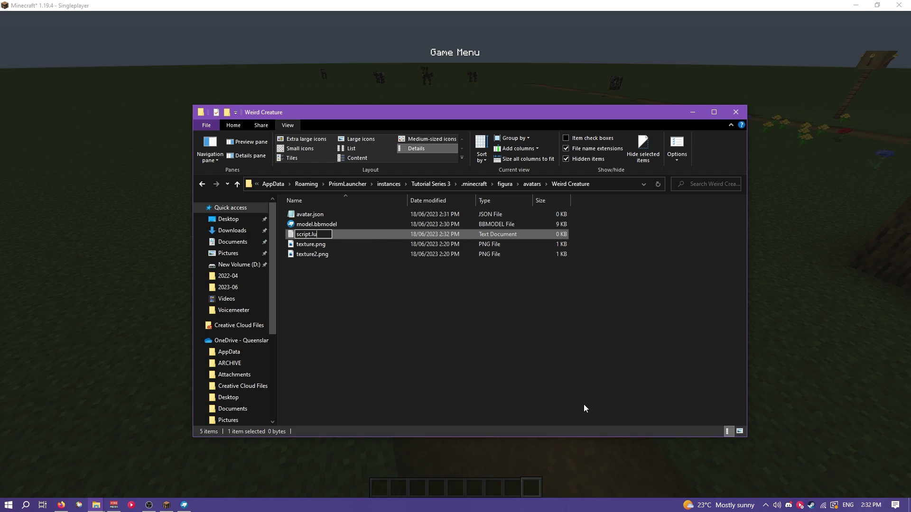
left_click(428, 327)
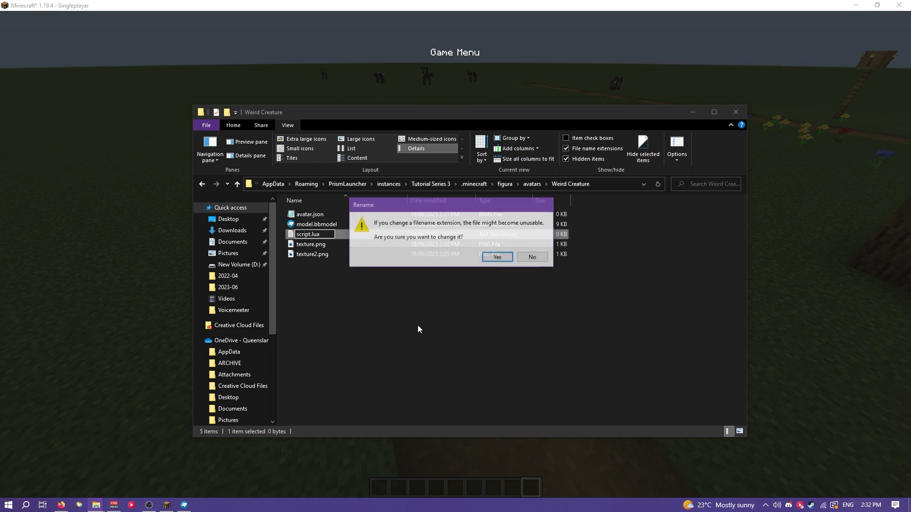
left_click(496, 256)
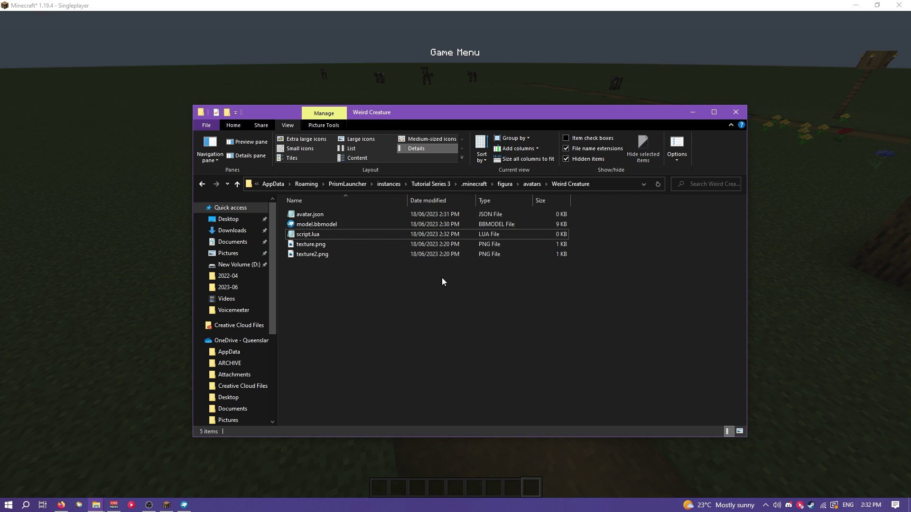
Open script.lua in Notepad beside the game, write vanilla_model.PLAYER:setVisable(false) and save the file
double_click(325, 235)
left_click_drag(268, 202, 529, 223)
type("vanilla")
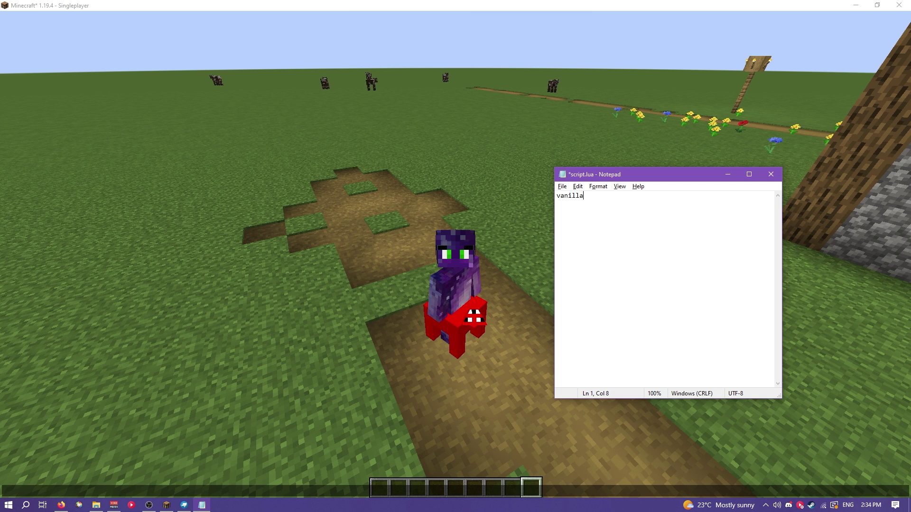
type("_model")
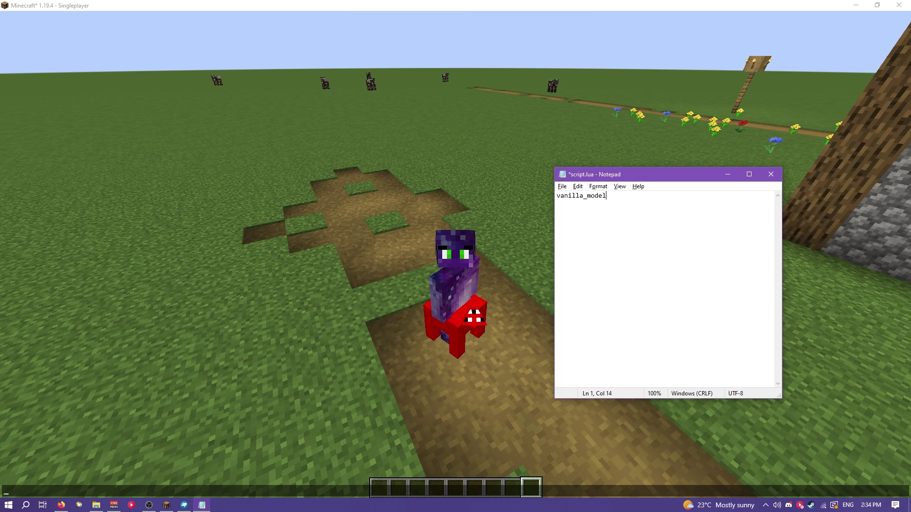
type(".PLAYER")
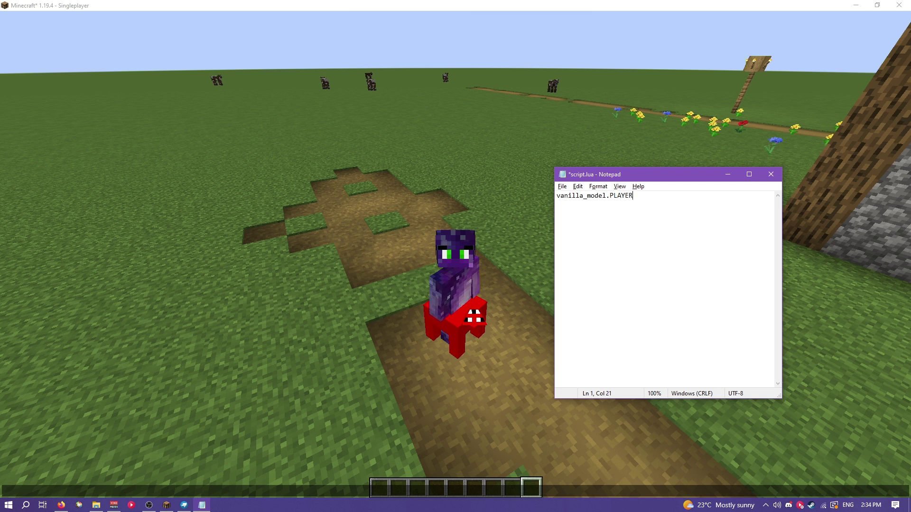
type(":setVisable(false)")
key("ctrl+s")
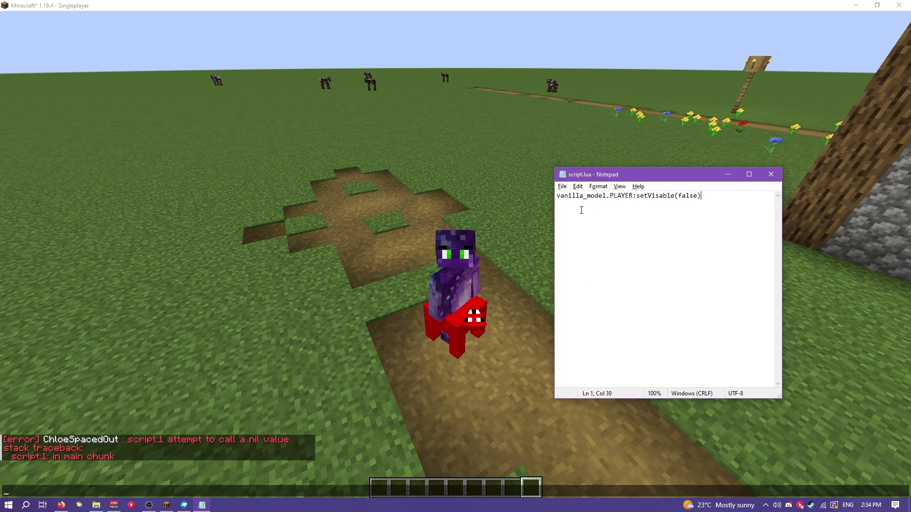
Correct the misspelled method name in script.lua to setVisible and save the script again
left_click(664, 196)
key("BackSpace")
type("i")
key("ctrl+s")
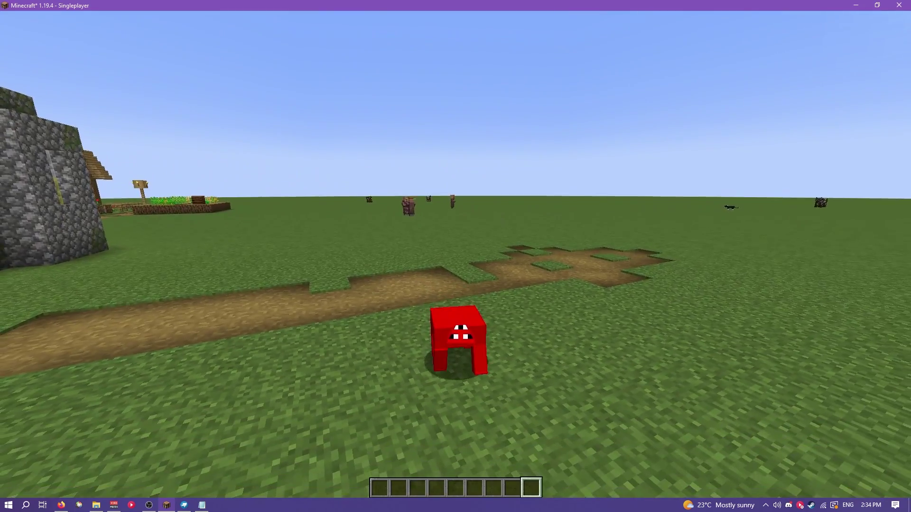
Walk and jump around the Minecraft world while switching camera perspectives to examine the creature avatar
key("w")
key("space")
key("F5")
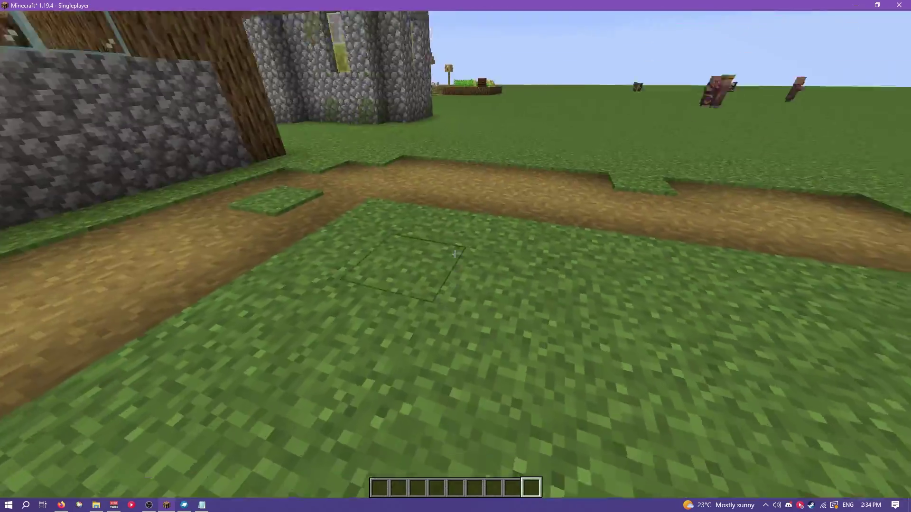
key("F5")
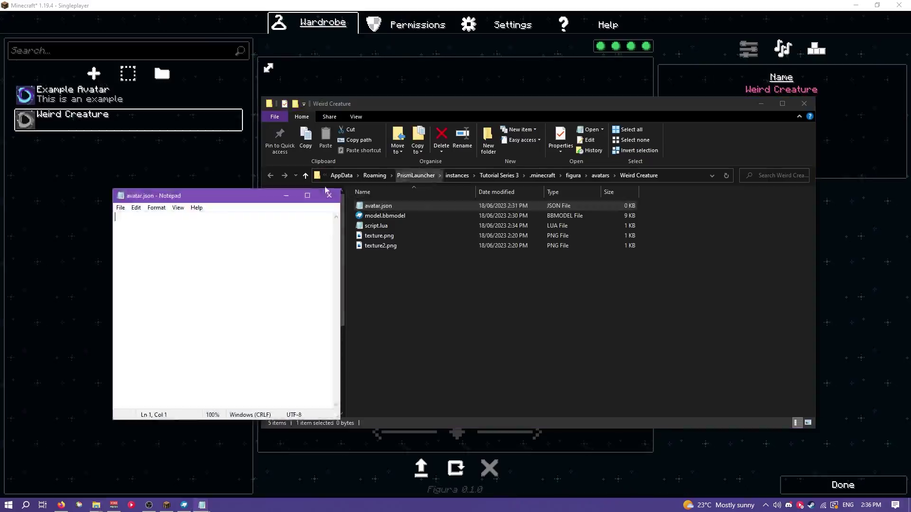
Move the empty avatar.json window aside and browse through the avatars folder to the Example Avatar's files for reference
left_click_drag(185, 196, 590, 219)
left_click(228, 214)
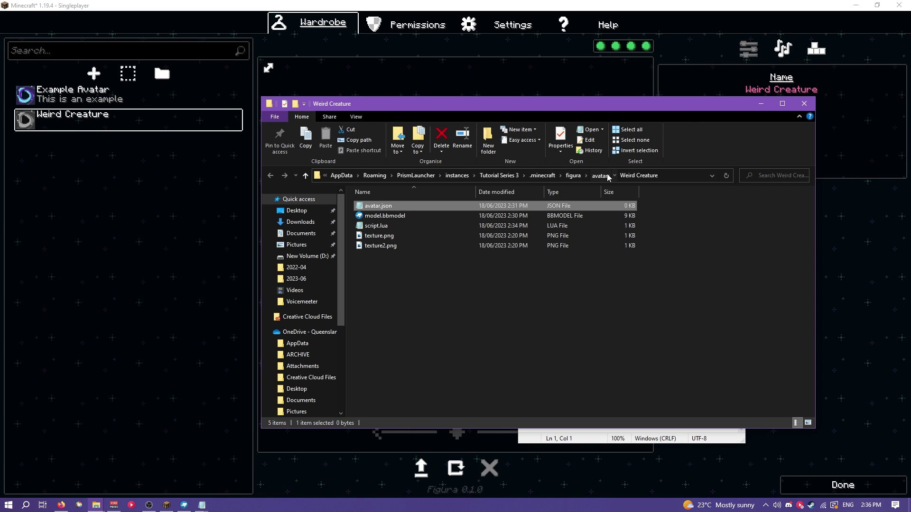
left_click(600, 175)
left_click(746, 93)
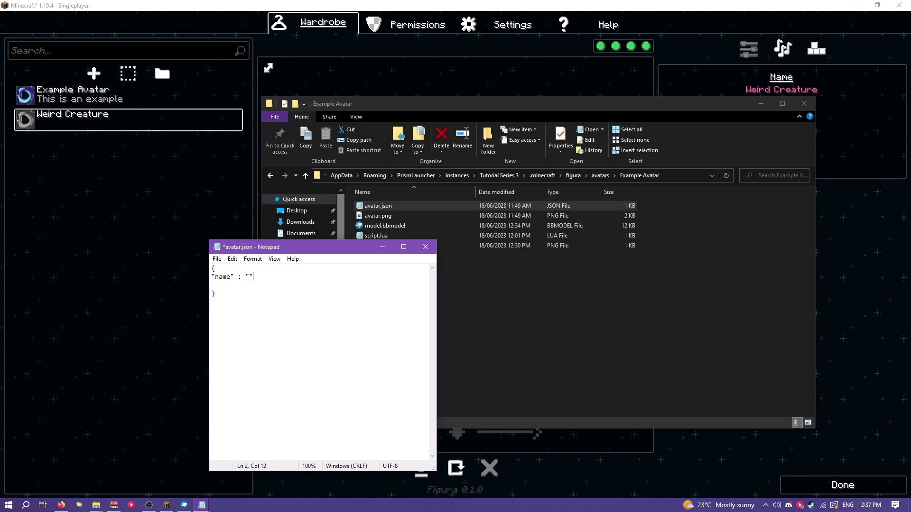
Set the avatar's name to "Cool Creature <3 :3" in the Weird Creature's avatar.json and check it in the wardrobe list
type("ool Creatv")
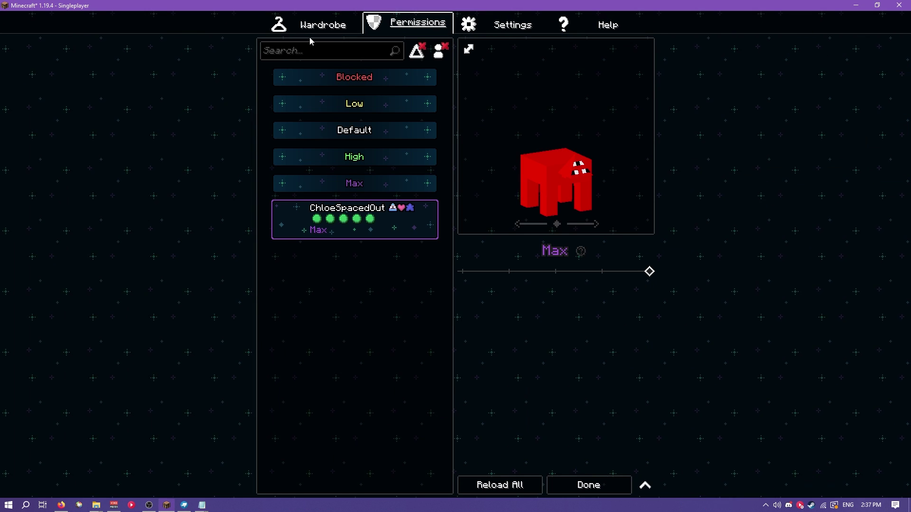
left_click(310, 35)
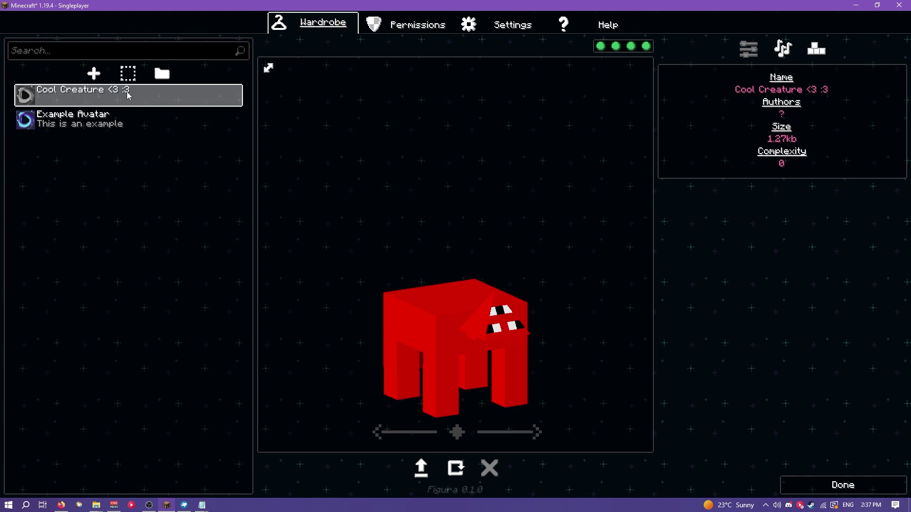
key("alt+Tab")
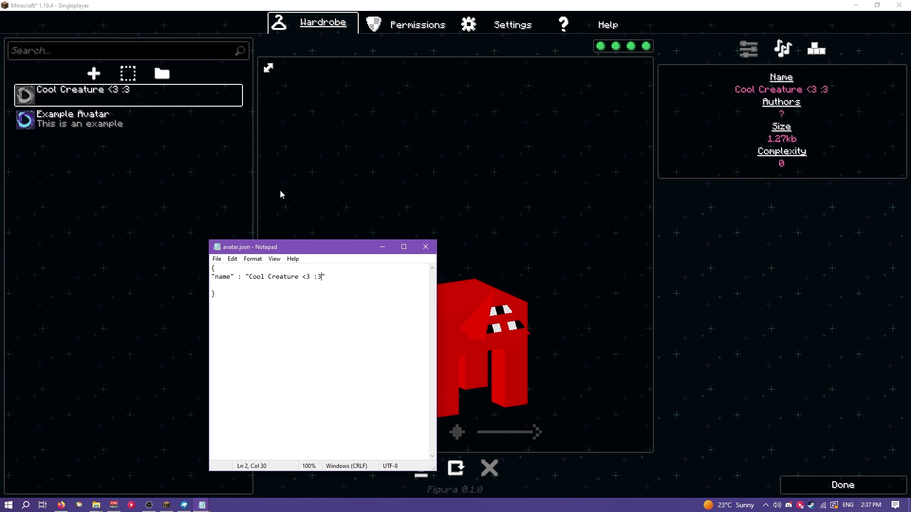
Add the description "Really really cool" to avatar.json, correct its separator to a colon and save the file
left_click(332, 283)
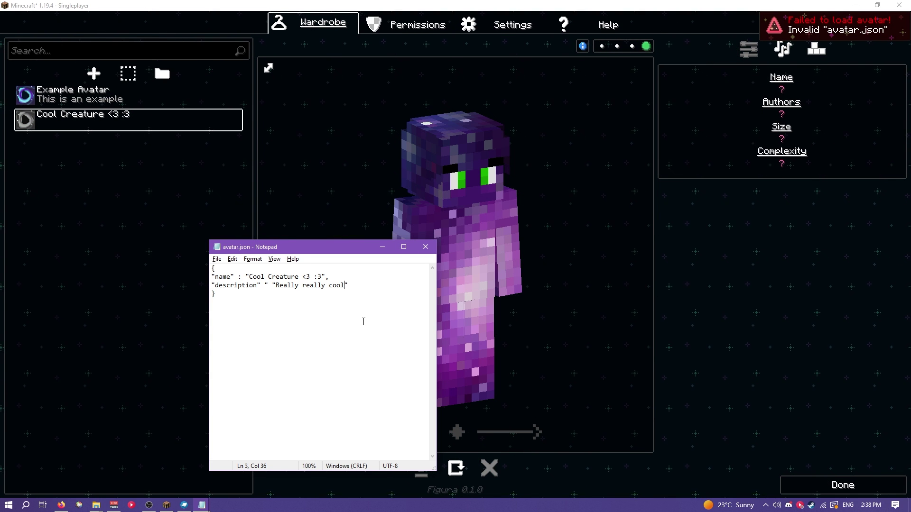
key("BackSpace")
type(":")
key("ctrl+s")
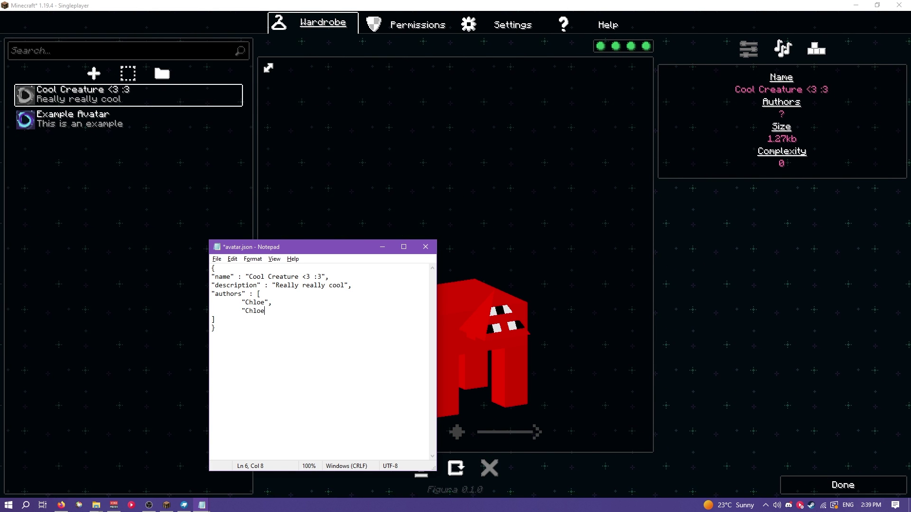
Add an "authors" list with two author names to avatar.json and save the file
type("\"")
key("Down")
key("ctrl+s")
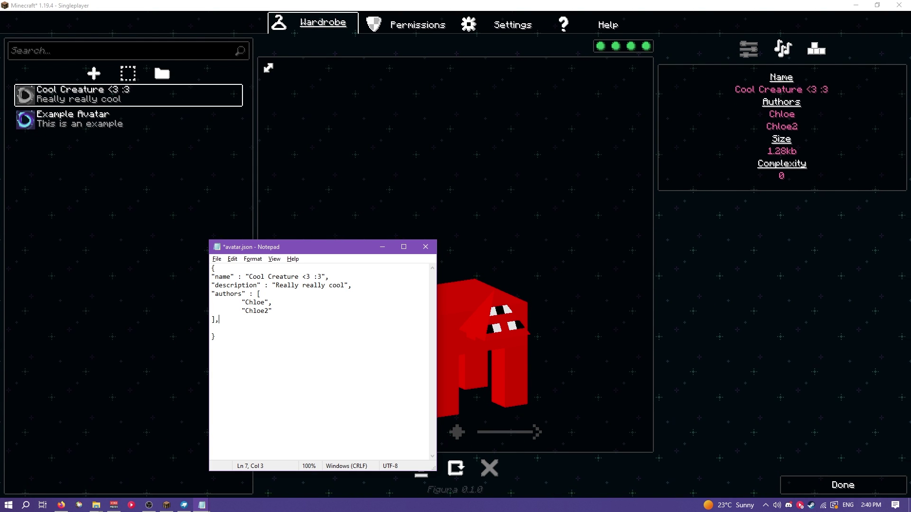
Add a "color" entry below the authors list in avatar.json, with its quoted value starting with #
type("\"color")
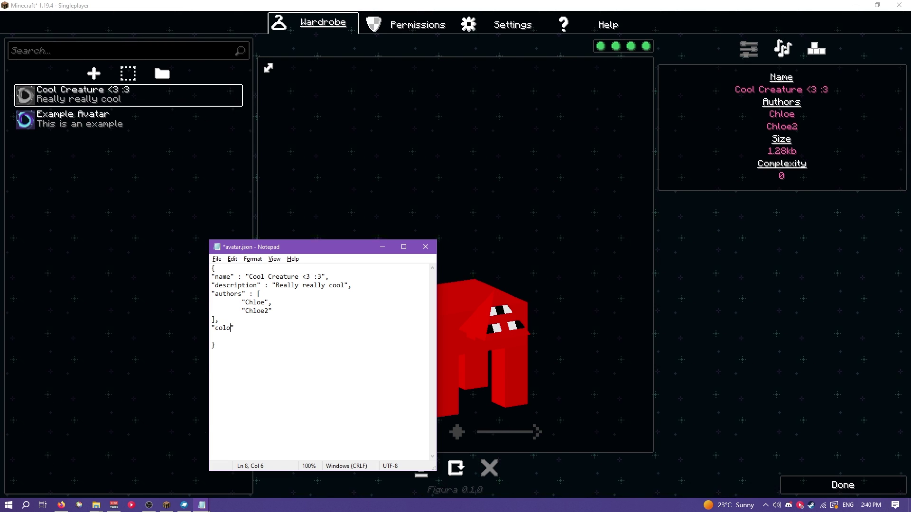
key("Right")
type(": \"\"")
key("Left")
type("#")
Switch to Firefox and search Google for "colour picker"
key("alt+Tab")
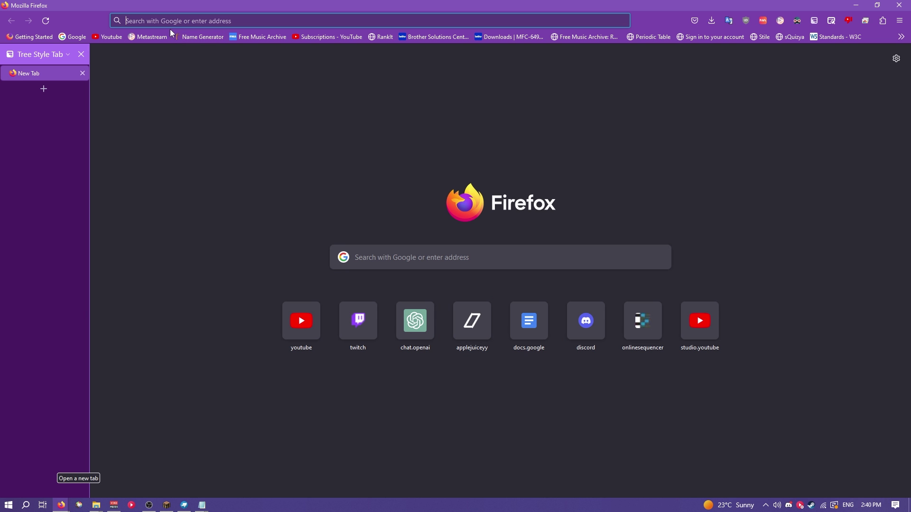
left_click(154, 20)
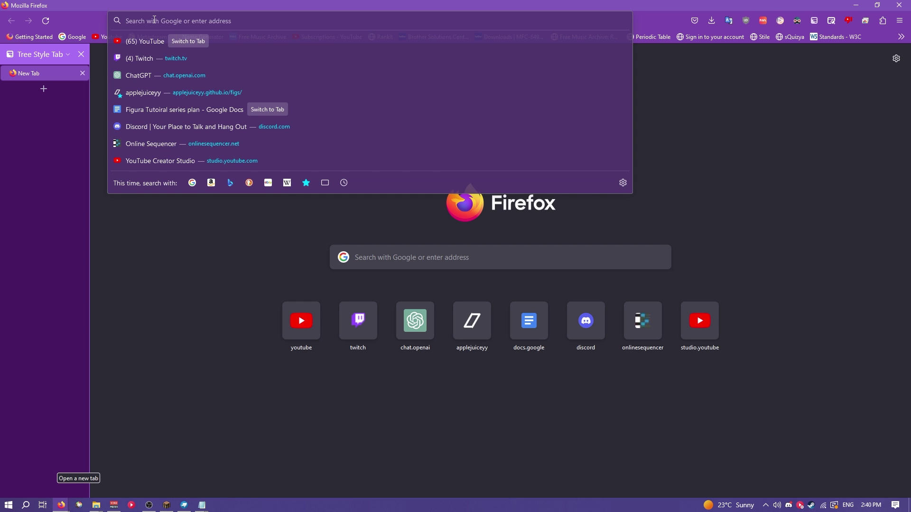
type("colour picker")
key("Return")
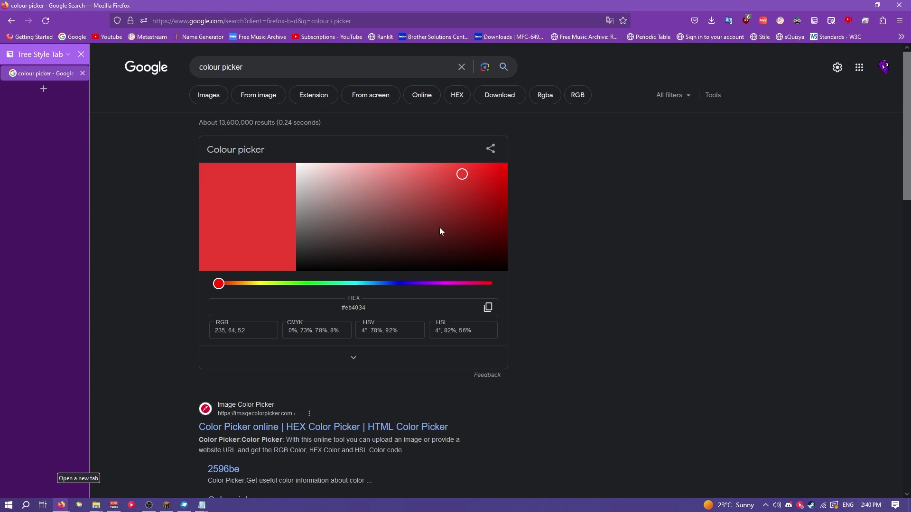
Pick the blue-violet colour #615dd4 in Google's colour picker and paste its hex digits after the # in avatar.json
left_click(438, 208)
left_click(402, 284)
left_click(414, 185)
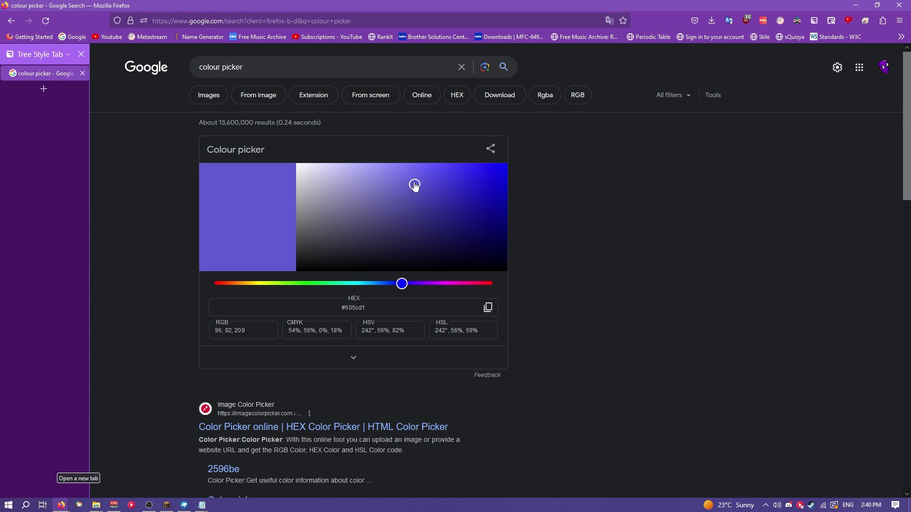
left_click_drag(356, 311, 345, 313)
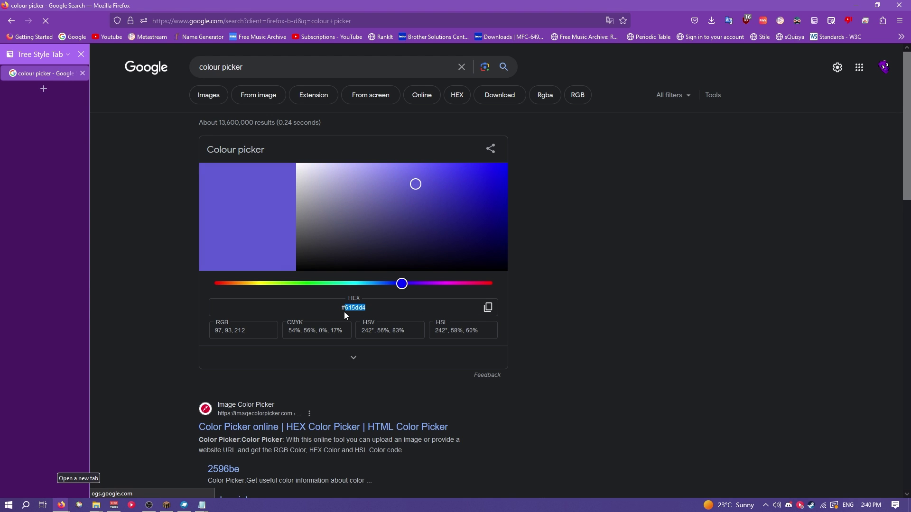
key("alt+Tab")
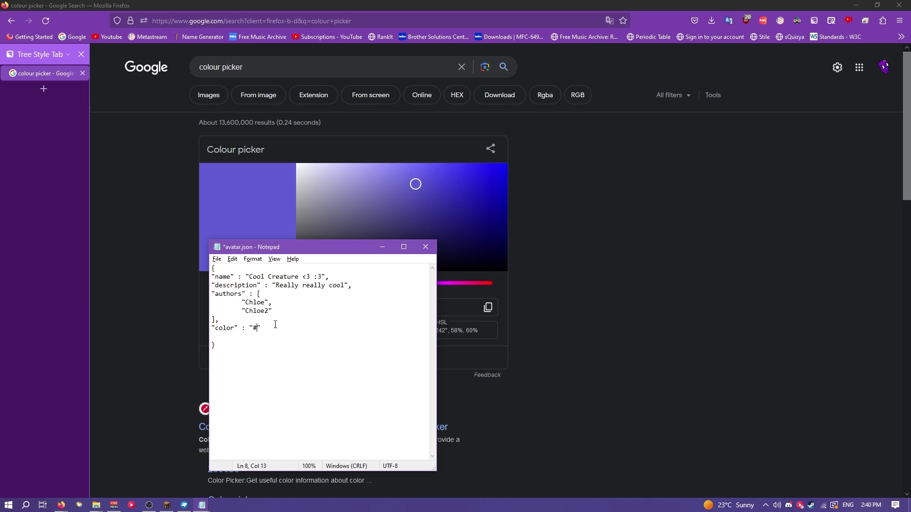
key("alt+Tab")
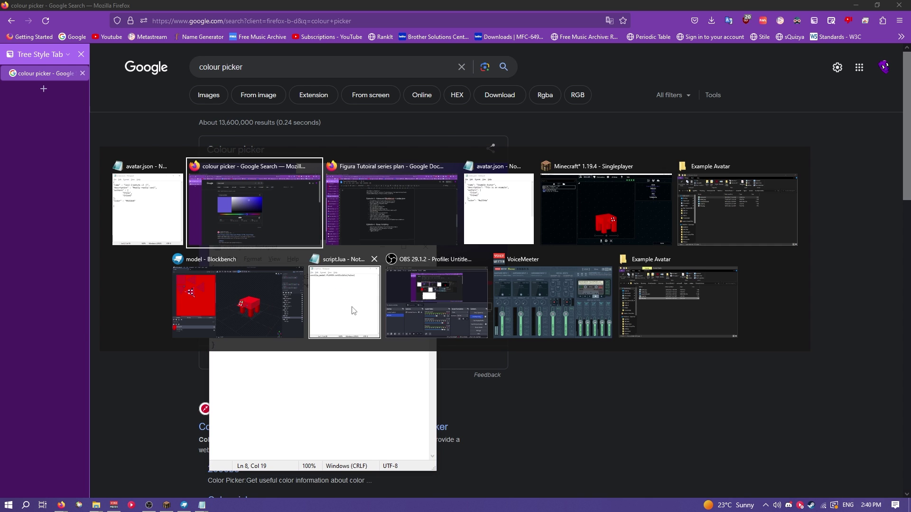
Switch to Minecraft and examine the creature avatar in motion from the front and back third-person camera views
left_click(560, 209)
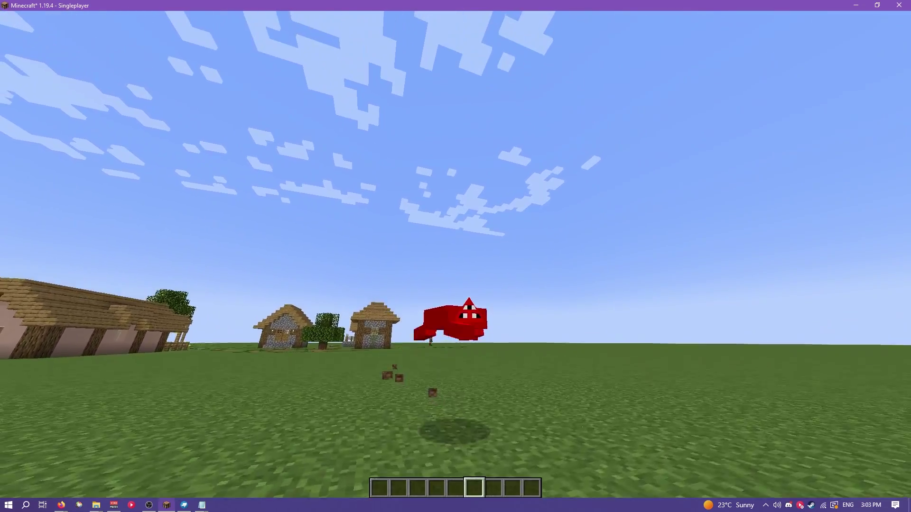
key("F5")
key("F5")
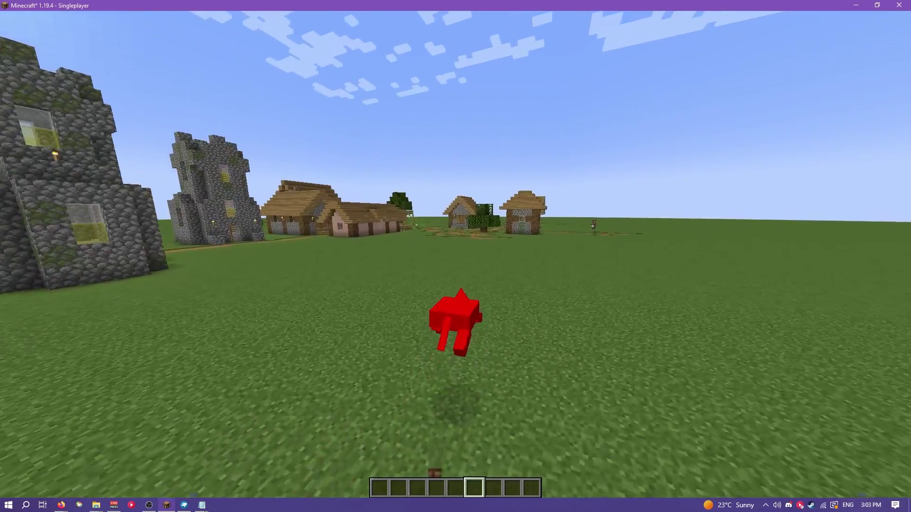
key("F5")
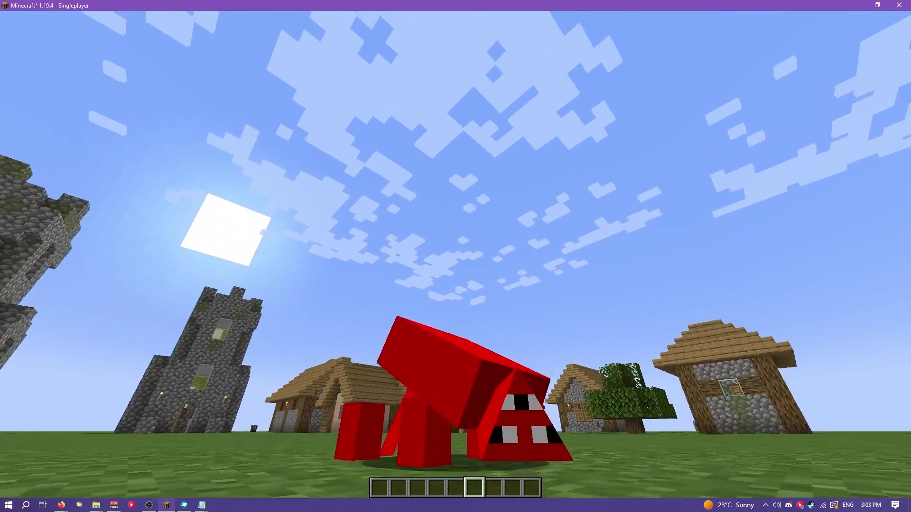
key("F5")
key("F5")
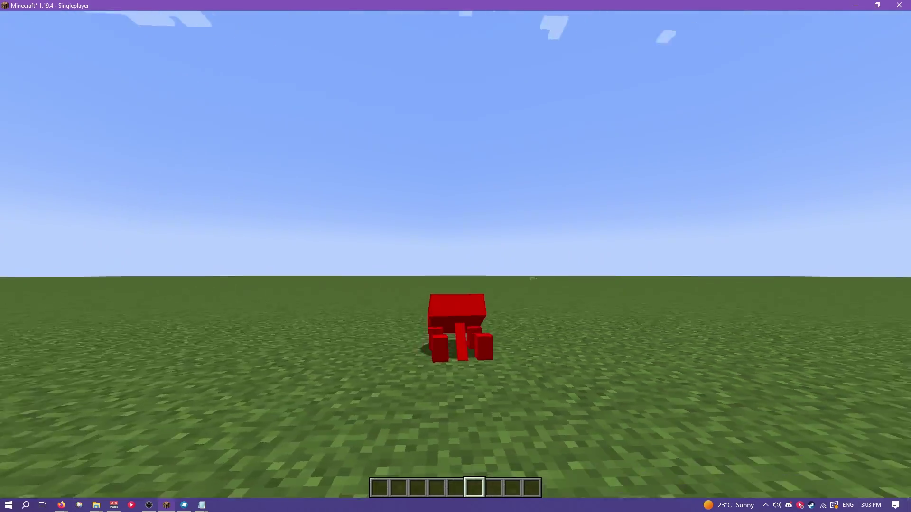
key("F5")
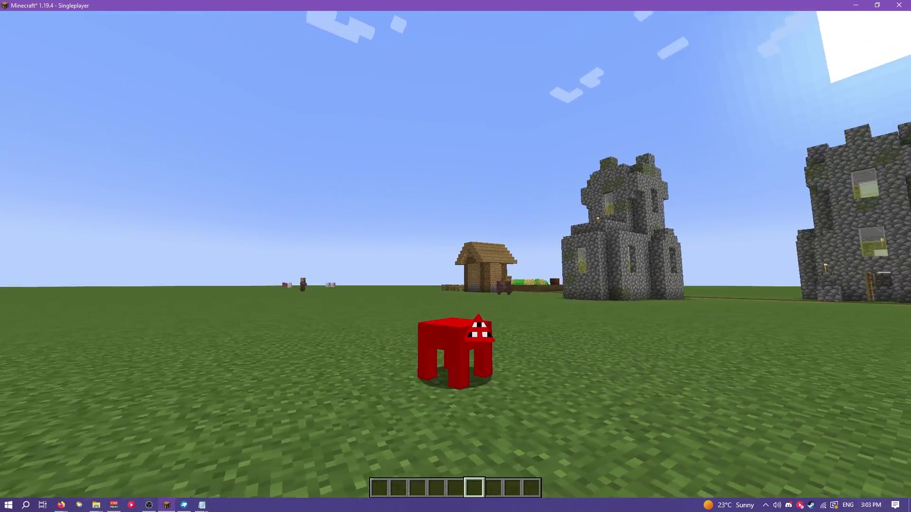
Open Figura's avatar list from the game menu, select a different avatar entry, and return to the world to view it
key("Escape")
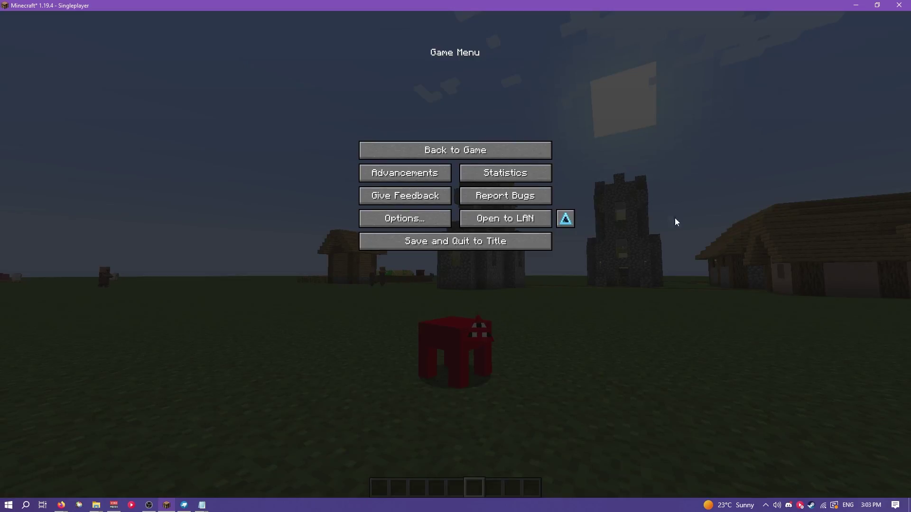
left_click(566, 219)
left_click(61, 118)
key("Escape")
key("Escape")
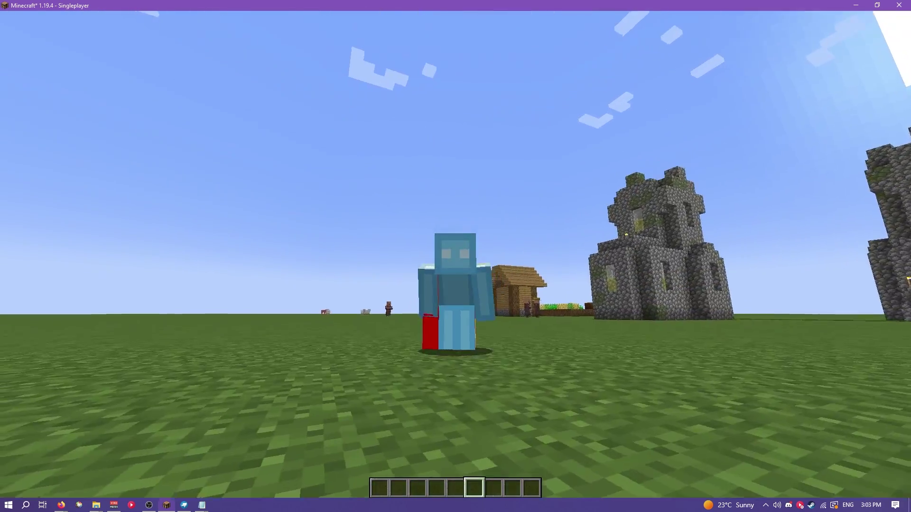
key("Escape")
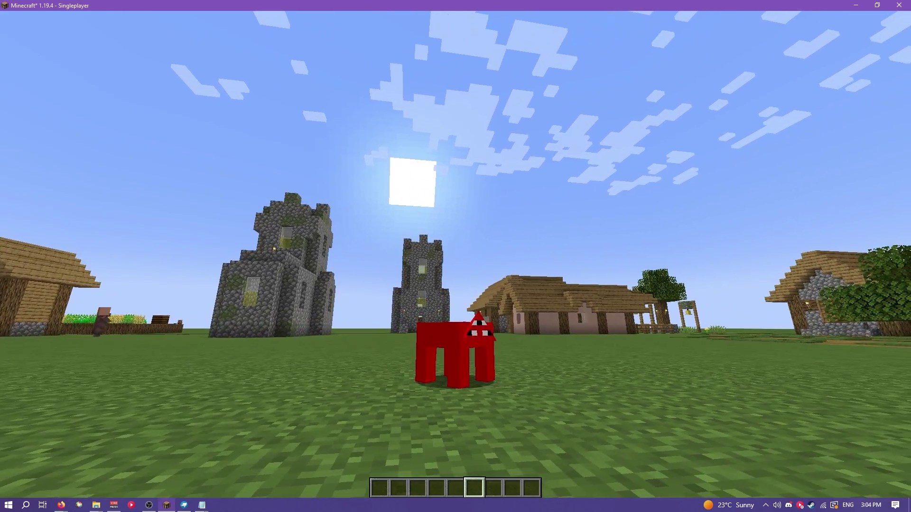
Crouch, walk and jump around the village in third person to examine how the creature avatar's legs and head move
key("shift")
key("s")
key("space")
key("s")
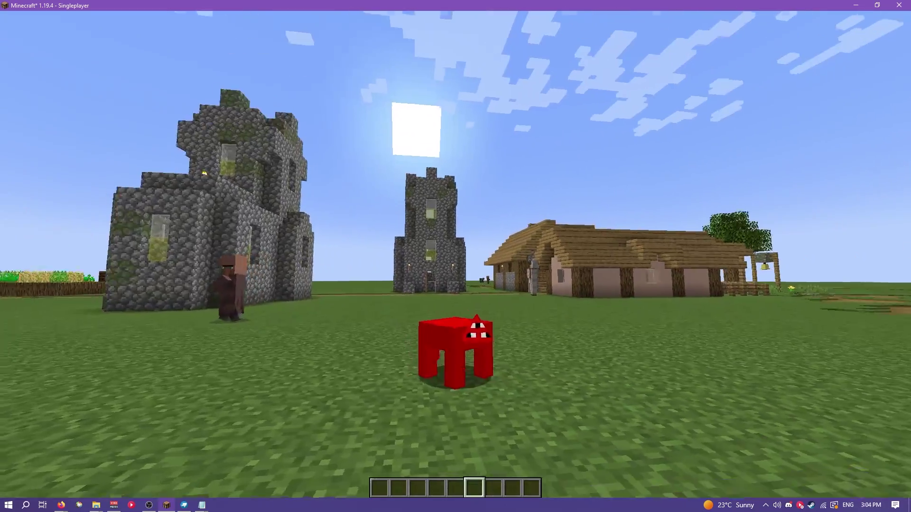
key("shift")
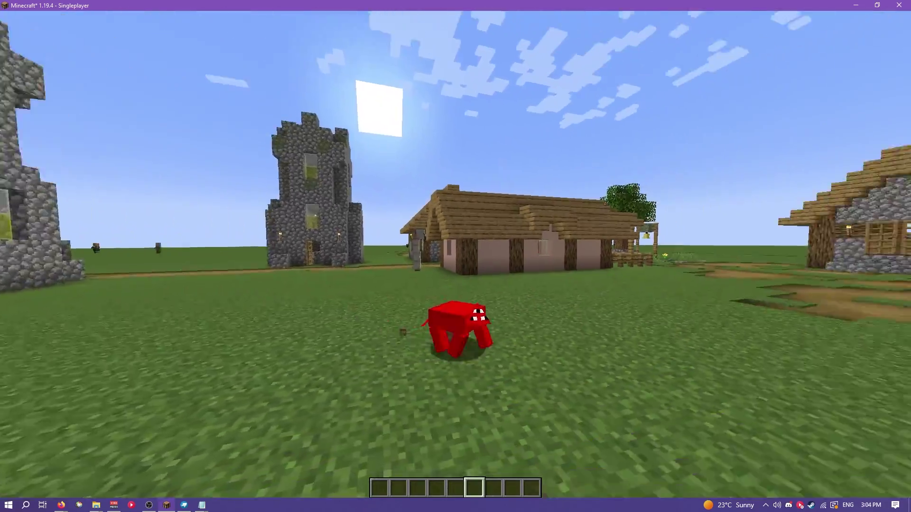
key("space")
key("space")
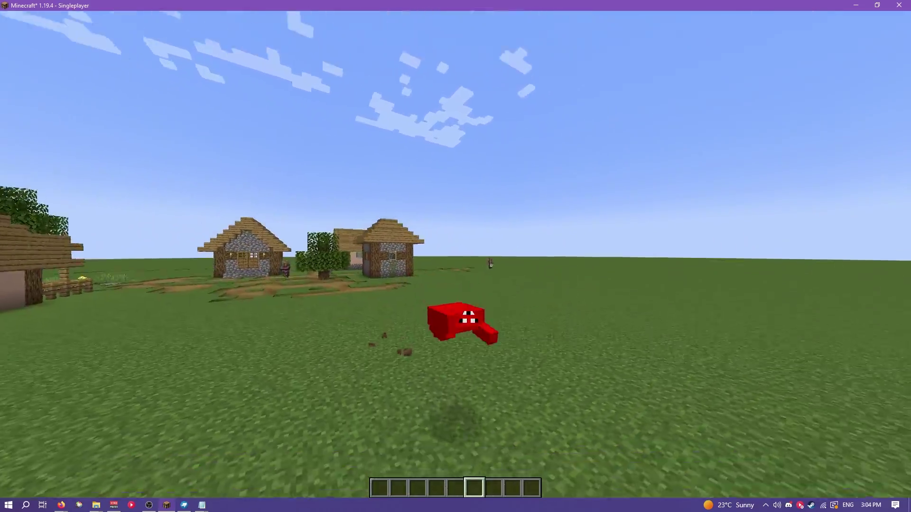
key("space")
key("space")
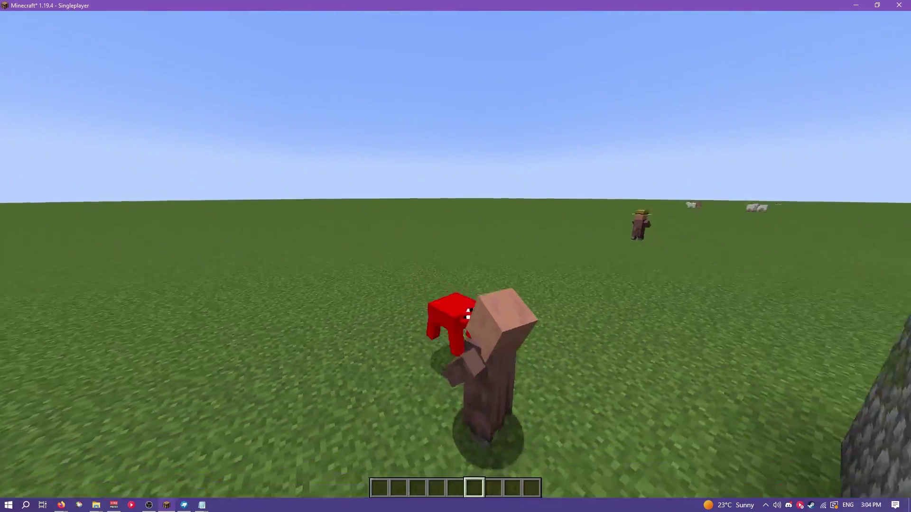
key("space")
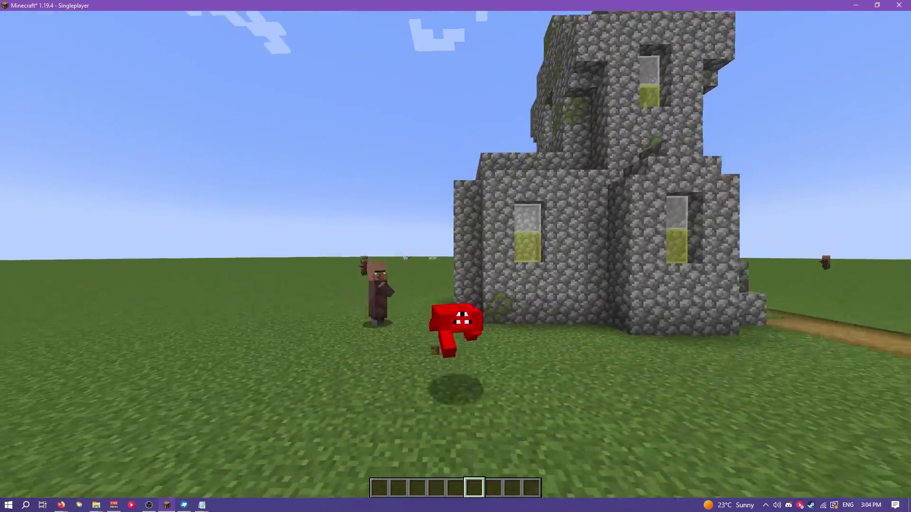
key("space")
key("space")
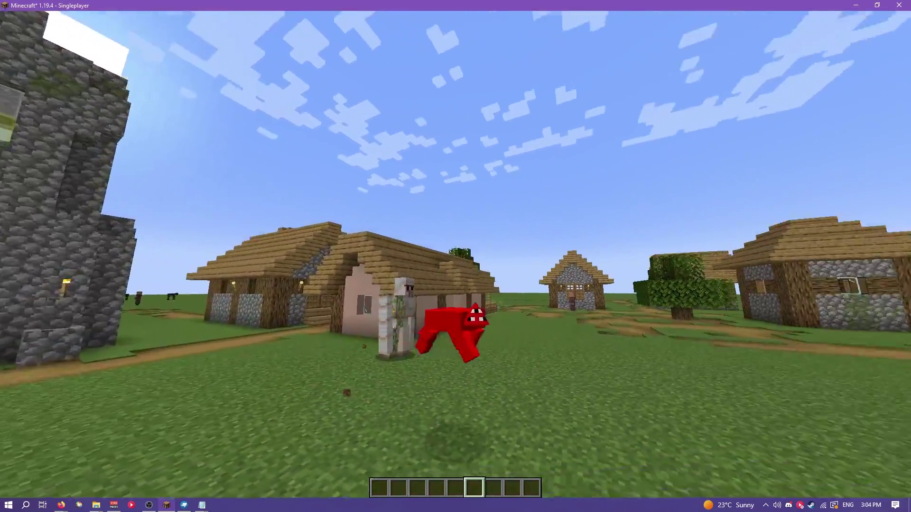